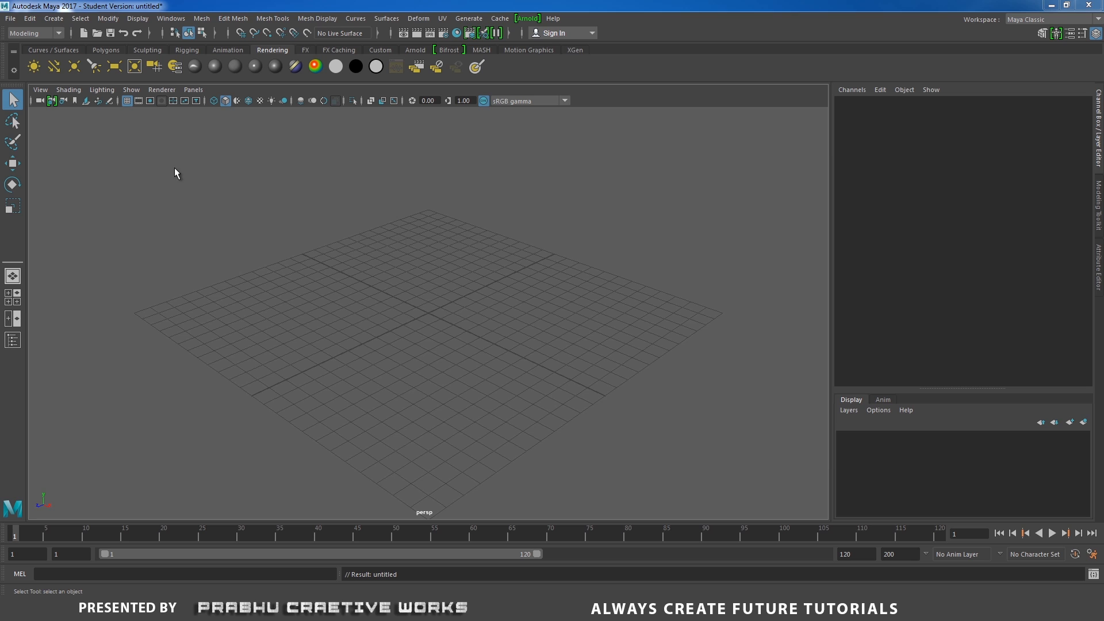
# - Start a new project in the Project Window and name it Multi Pass Rendering
pyautogui.click(14, 19)
pyautogui.click(35, 377)
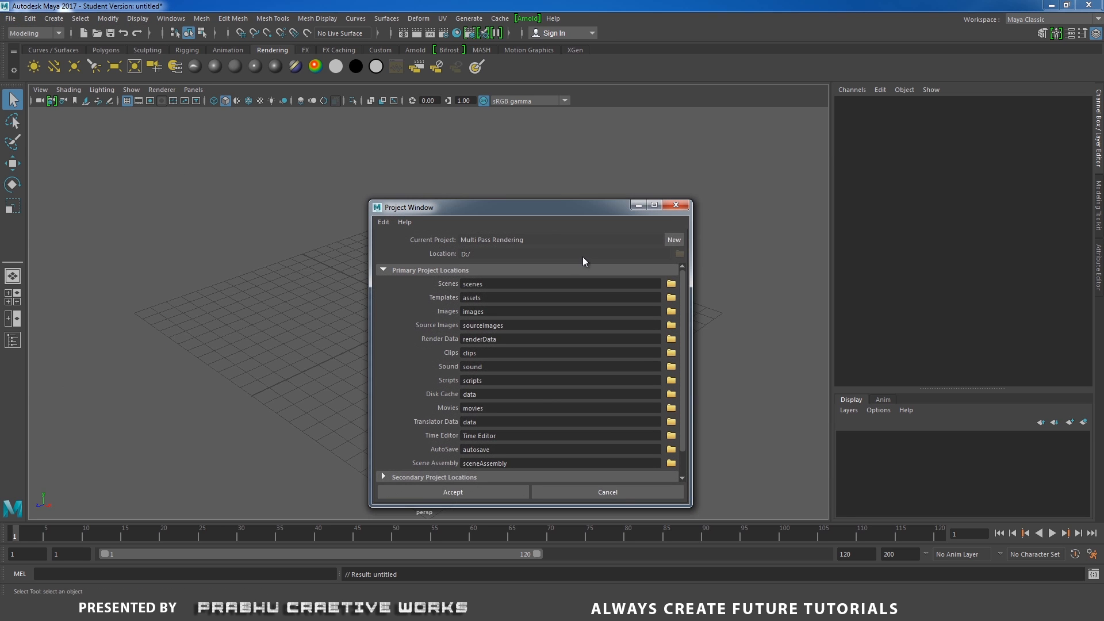
pyautogui.click(673, 240)
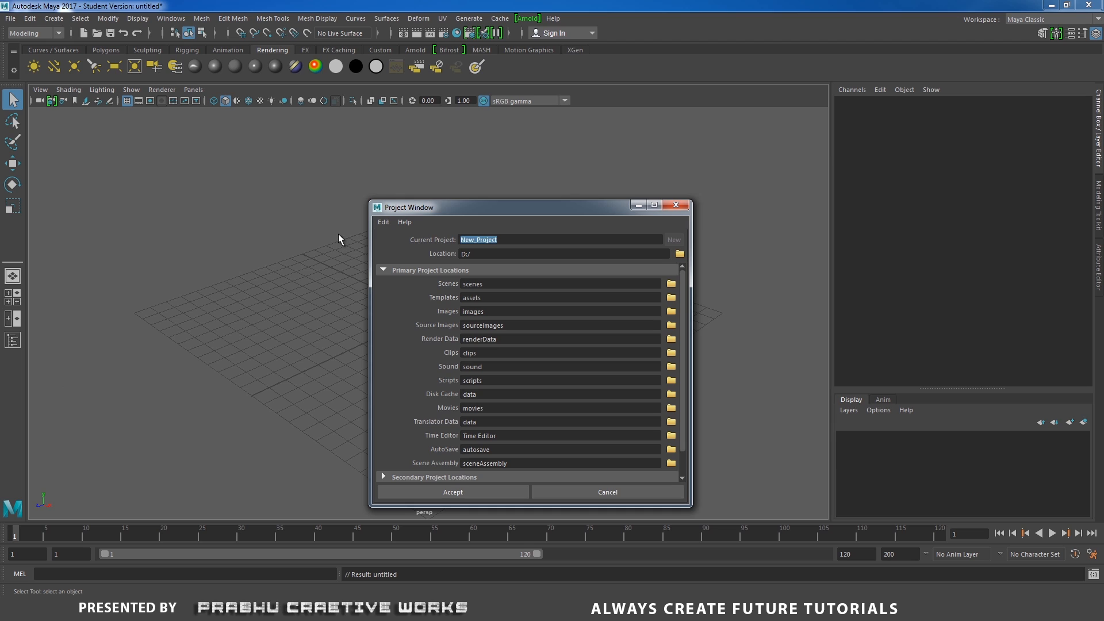
pyautogui.write('Multi Pass Rendering')
# - Set the project location to the D: drive and accept the new project
pyautogui.click(678, 255)
pyautogui.click(372, 171)
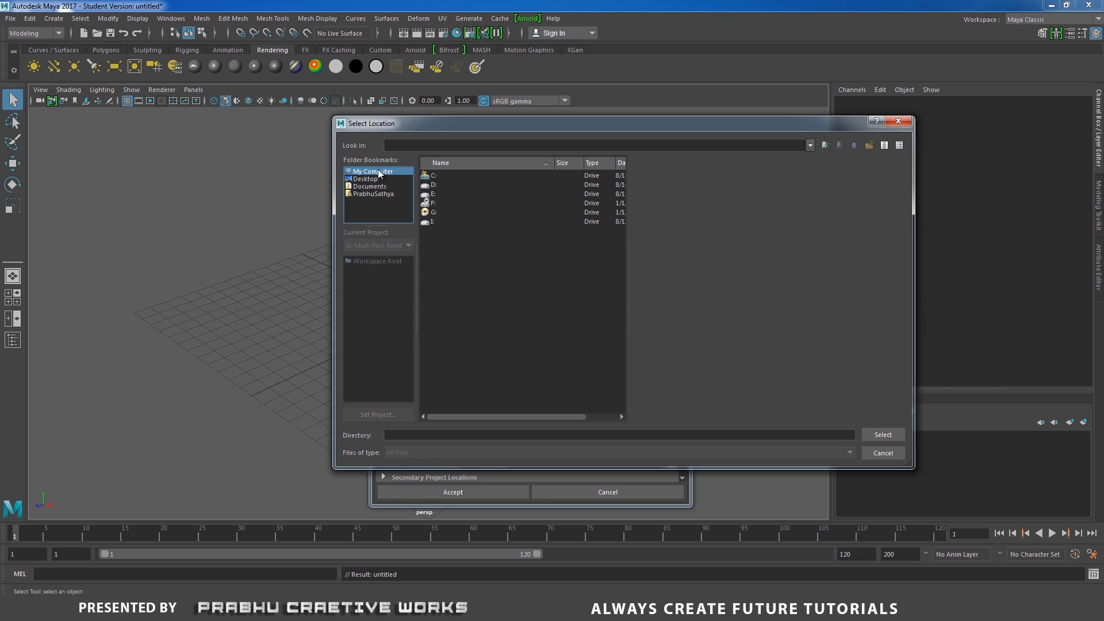
pyautogui.click(434, 185)
pyautogui.click(883, 435)
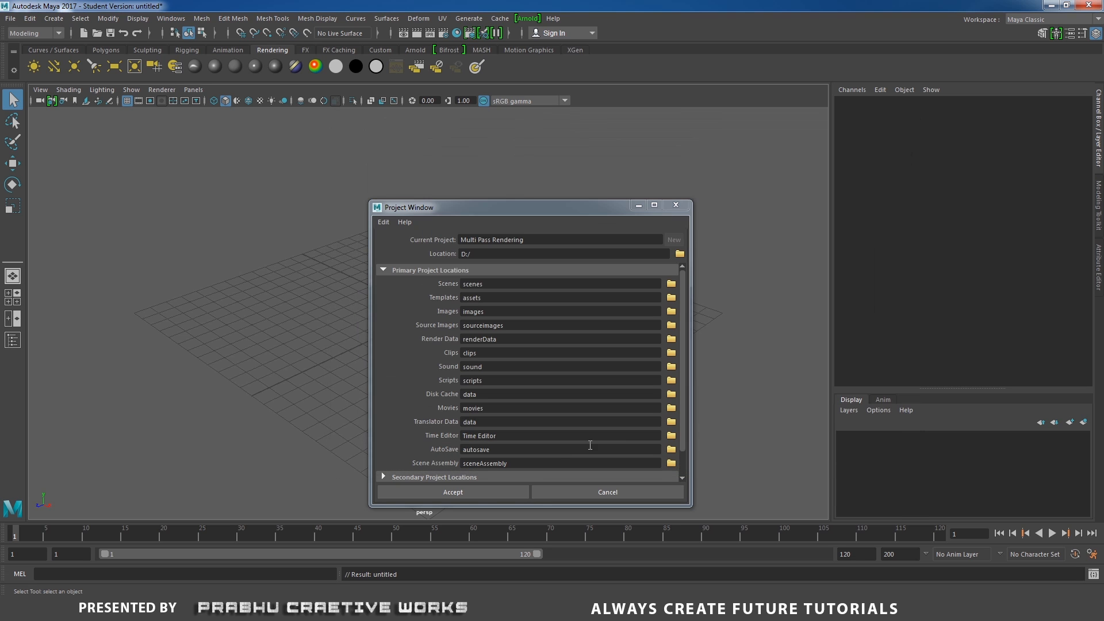
pyautogui.click(483, 493)
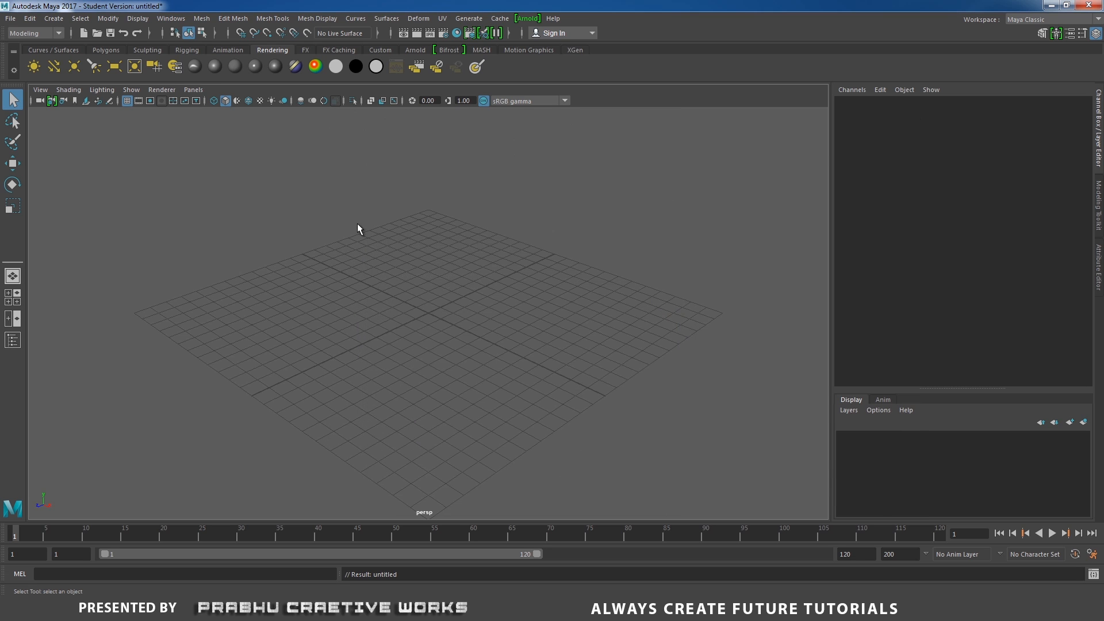
# - Create a polygon plane and scale it uniformly to about 39.6
pyautogui.click(112, 51)
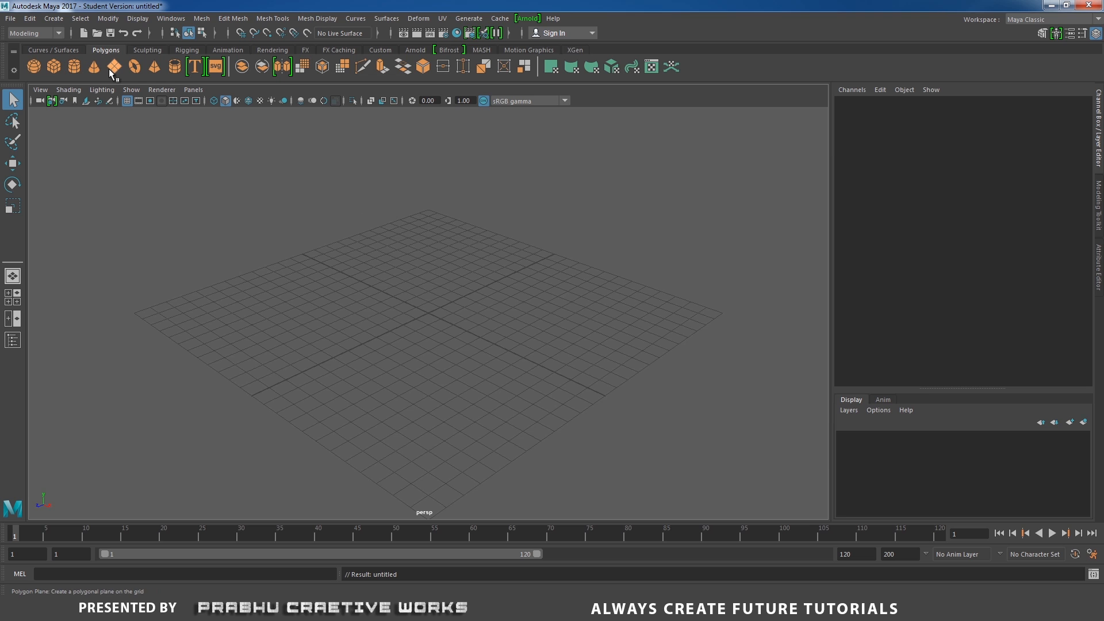
pyautogui.click(114, 67)
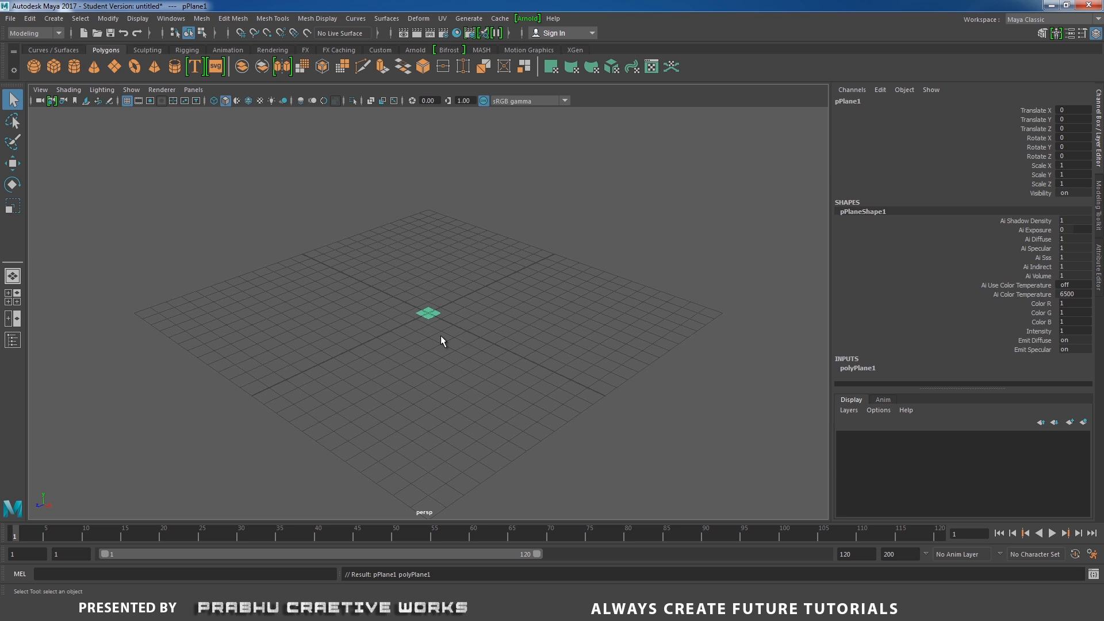
pyautogui.press('r')
pyautogui.moveTo(429, 313); pyautogui.dragTo(633, 241)
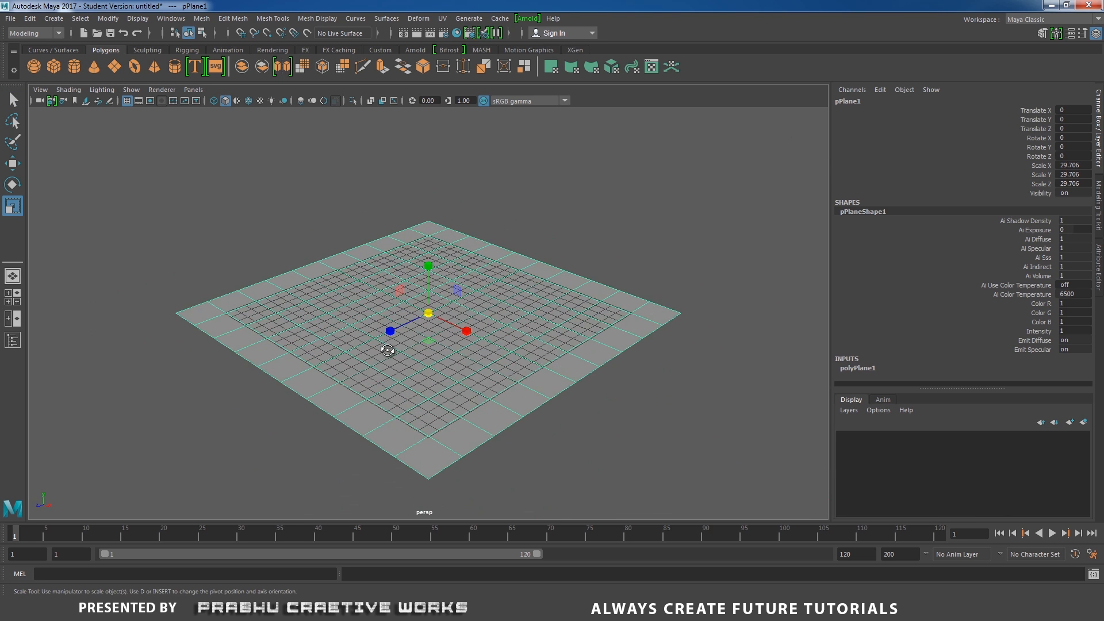
pyautogui.keyDown('alt'); pyautogui.moveTo(387, 350); pyautogui.dragTo(439, 351); pyautogui.keyUp('alt')
pyautogui.scroll(3, 438, 351)
pyautogui.moveTo(428, 313); pyautogui.dragTo(749, 265)
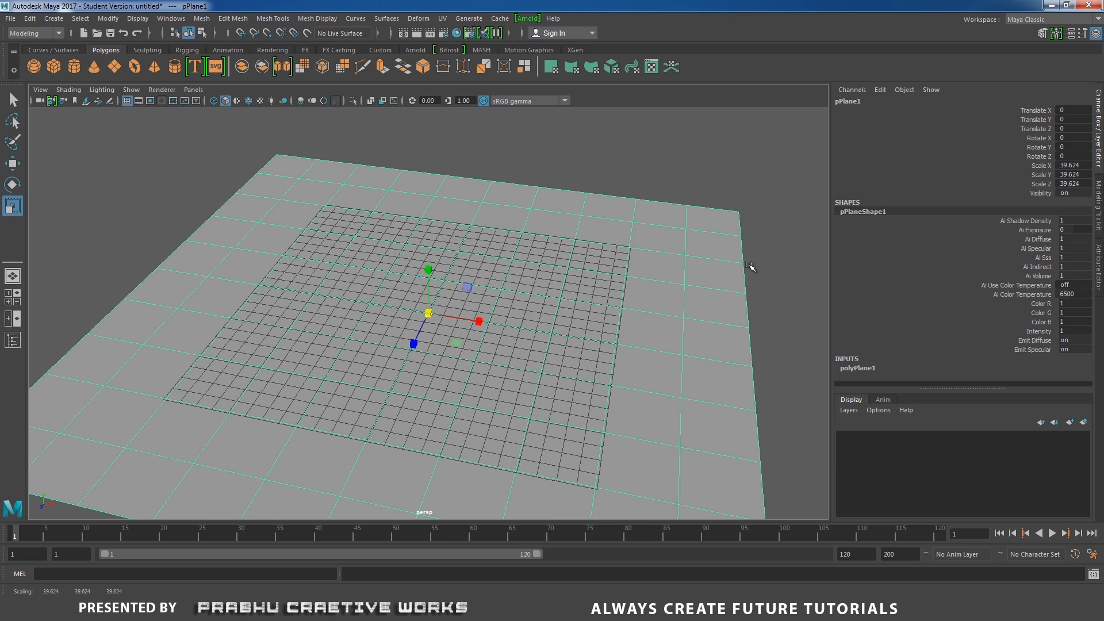
# - Adjust the plane's subdivisions width and height, then deselect it
pyautogui.click(868, 371)
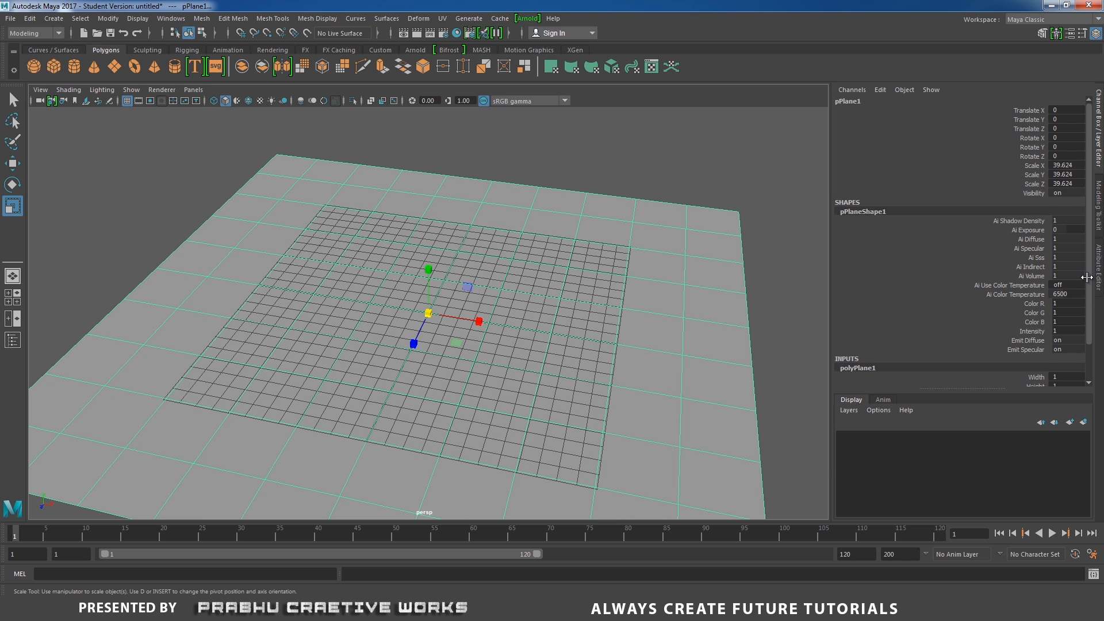
pyautogui.moveTo(1088, 286); pyautogui.dragTo(1070, 364)
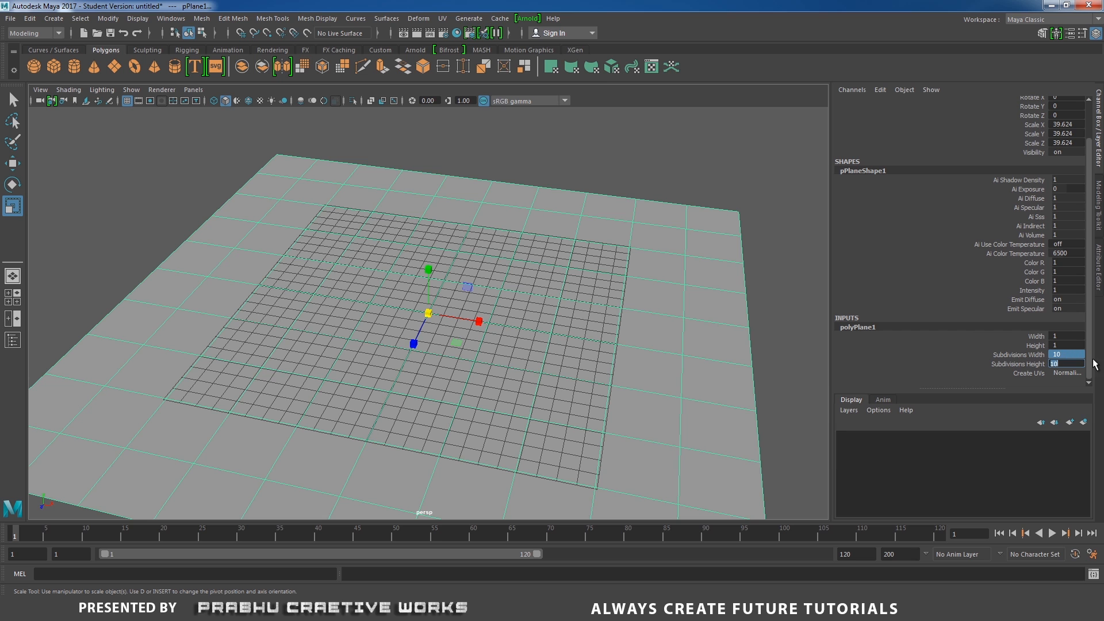
pyautogui.press('Return')
pyautogui.click(500, 130)
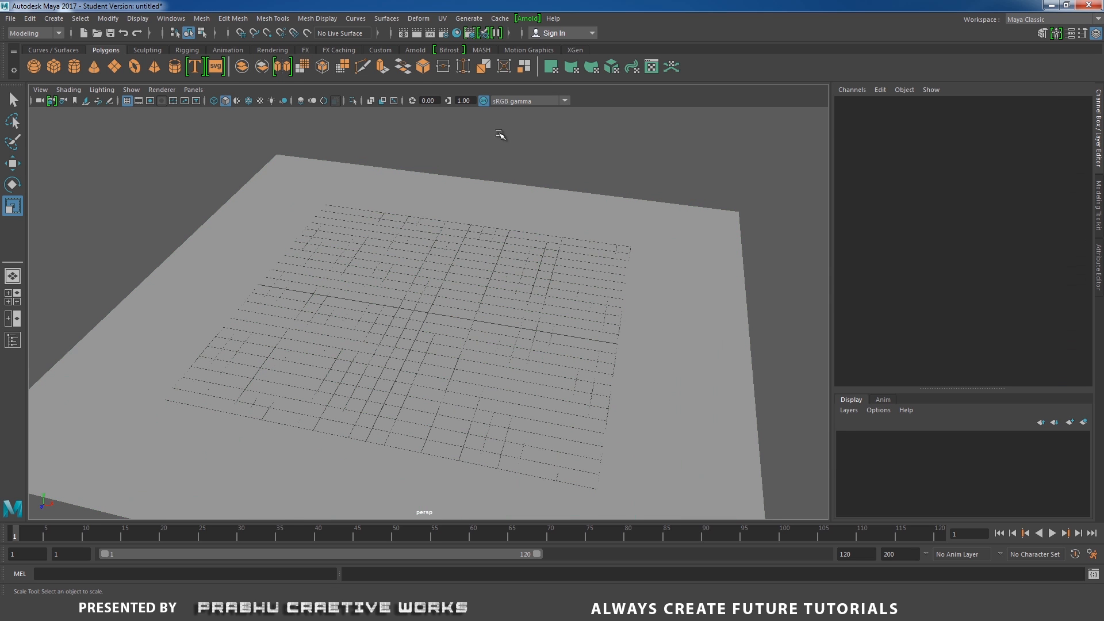
# - Create a polygon sphere and set its Scale X, Y and Z to 7
pyautogui.click(33, 66)
pyautogui.keyDown('alt'); pyautogui.moveTo(396, 293); pyautogui.dragTo(433, 323); pyautogui.keyUp('alt')
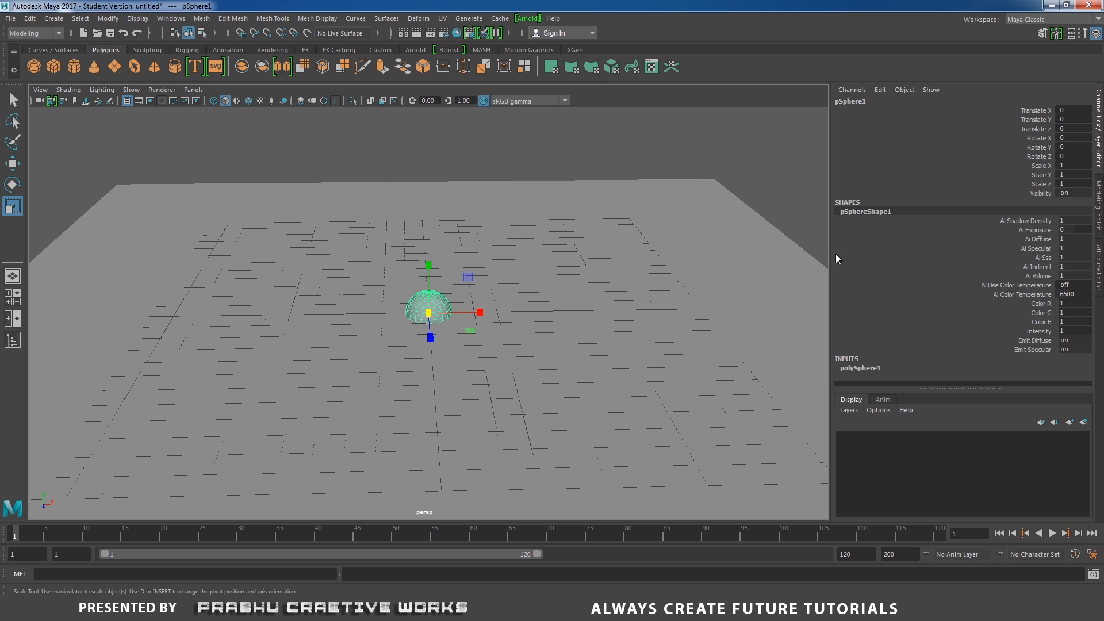
pyautogui.moveTo(1079, 166); pyautogui.dragTo(1088, 183)
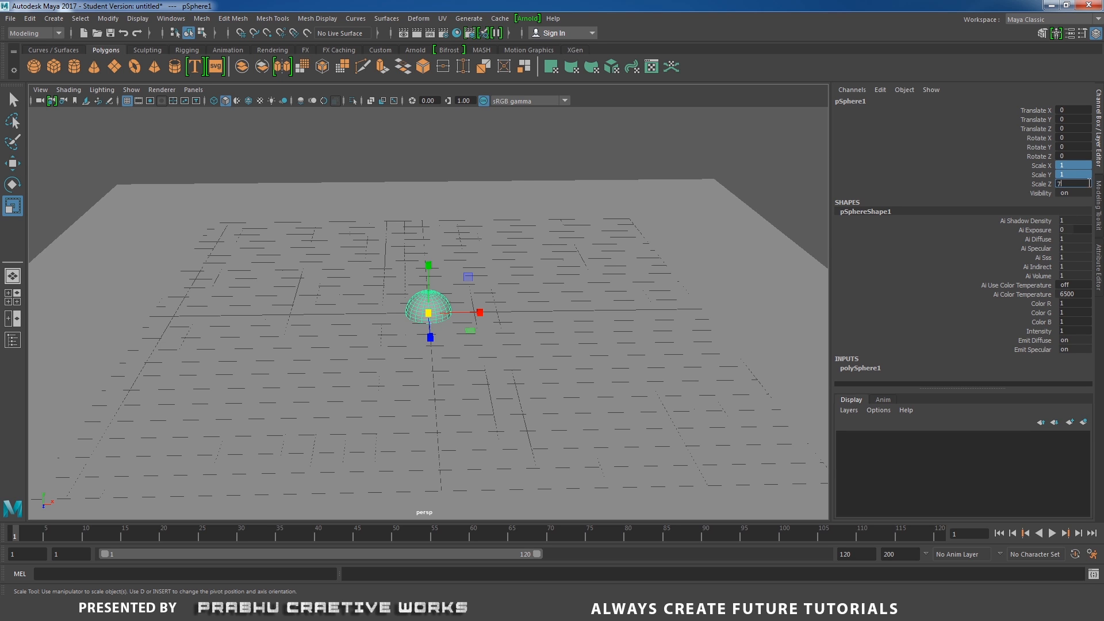
pyautogui.press('Return')
# - Set the sphere's subdivisions axis and subdivisions height to 40
pyautogui.scroll(-5, 740, 282)
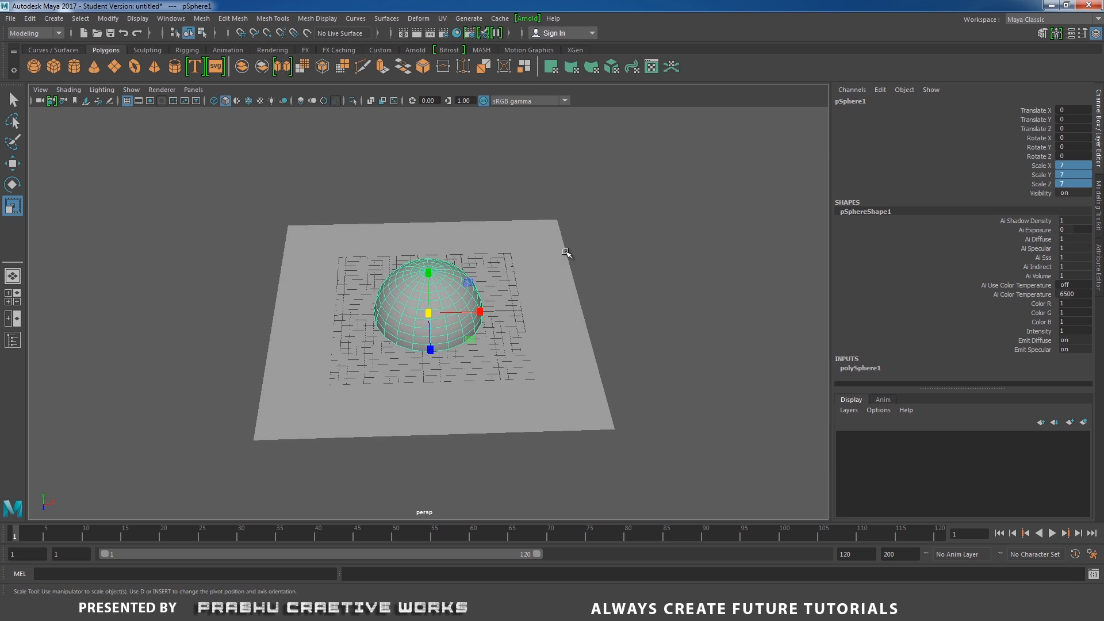
pyautogui.click(562, 255)
pyautogui.moveTo(430, 311); pyautogui.dragTo(880, 64)
pyautogui.keyDown('alt'); pyautogui.moveTo(563, 371); pyautogui.dragTo(543, 331); pyautogui.keyUp('alt')
pyautogui.scroll(2, 463, 276)
pyautogui.click(477, 267)
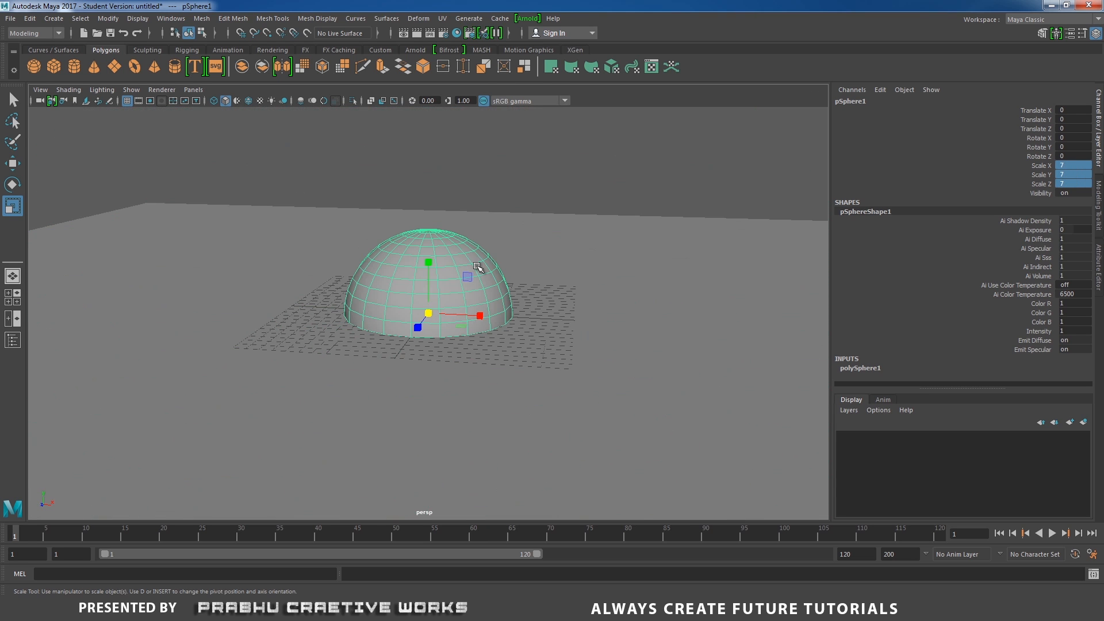
pyautogui.click(860, 370)
pyautogui.moveTo(1090, 311); pyautogui.dragTo(1067, 360)
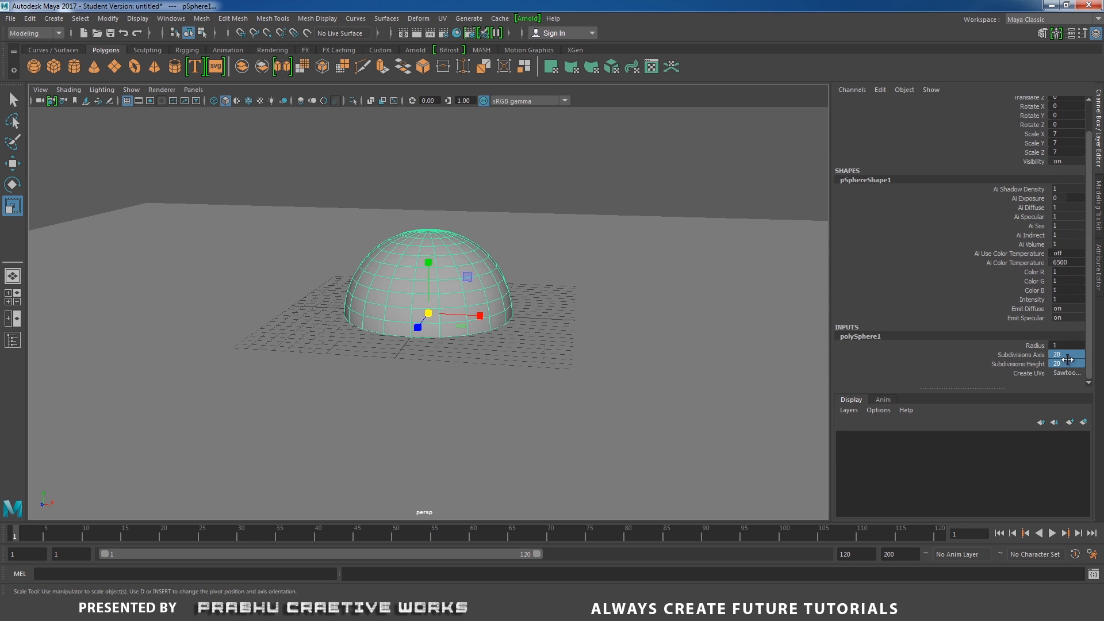
pyautogui.write('40')
pyautogui.press('Return')
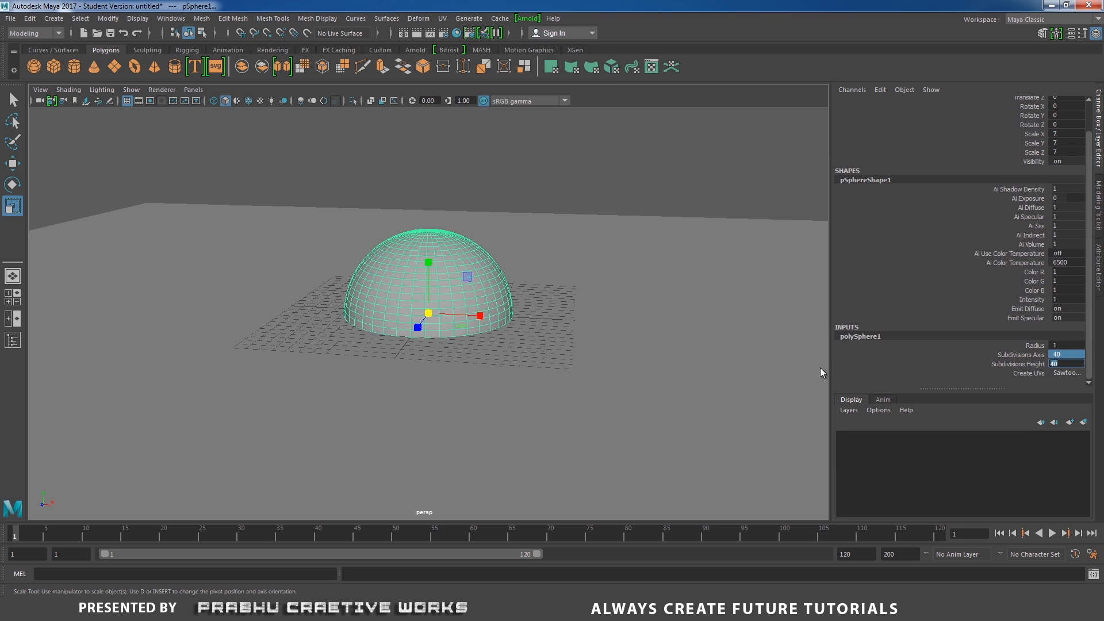
pyautogui.write('3')
pyautogui.click(471, 305)
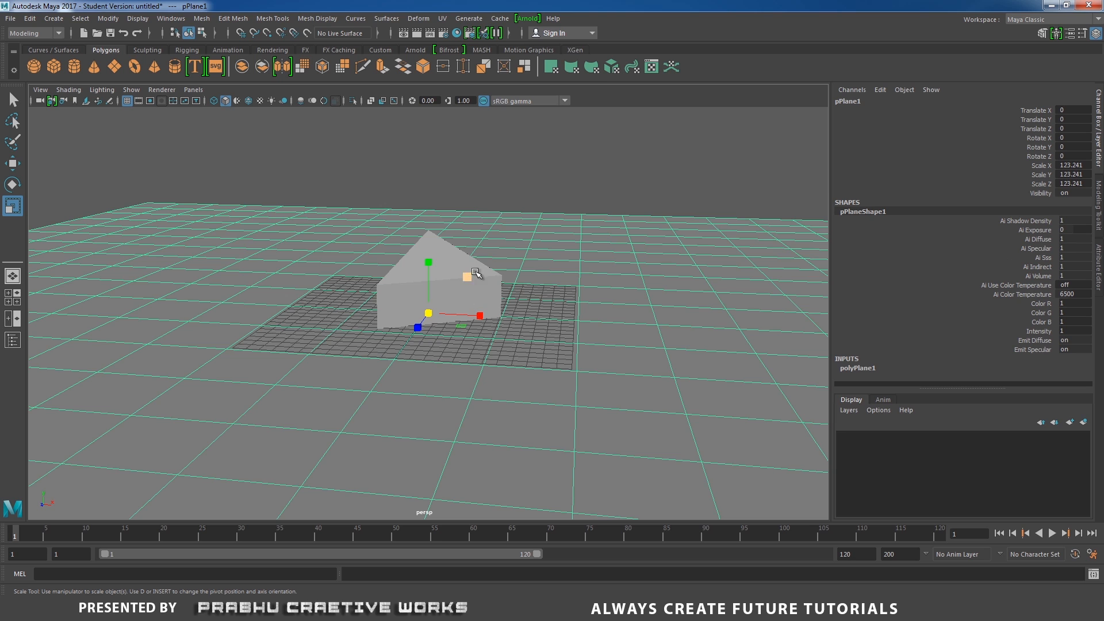
pyautogui.hotkey('ctrl', 'z')
pyautogui.hotkey('ctrl', 'z')
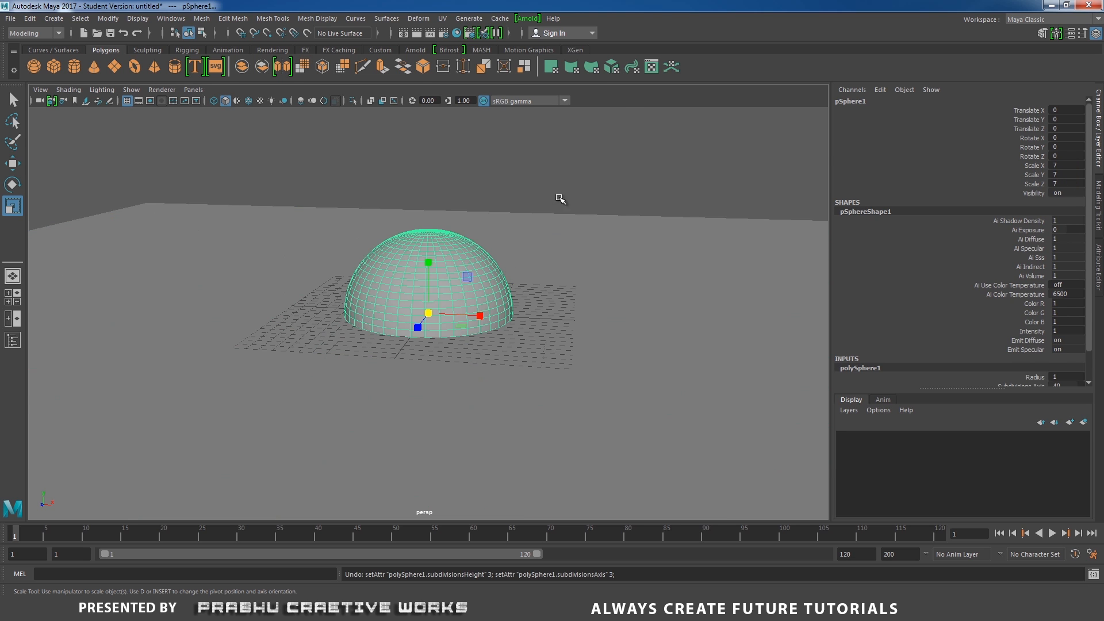
# - Move the sphere up about 7 units in the front view so it rests on the plane
pyautogui.press('space')
pyautogui.moveTo(560, 199); pyautogui.dragTo(562, 216)
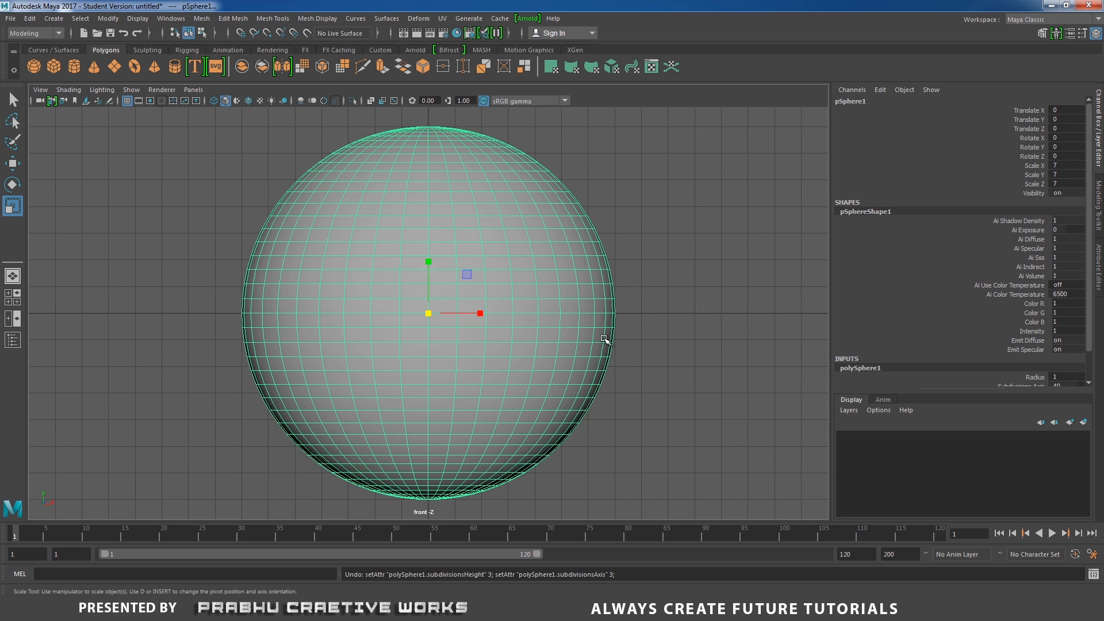
pyautogui.press('w')
pyautogui.moveTo(427, 260); pyautogui.dragTo(452, 71)
pyautogui.press('space')
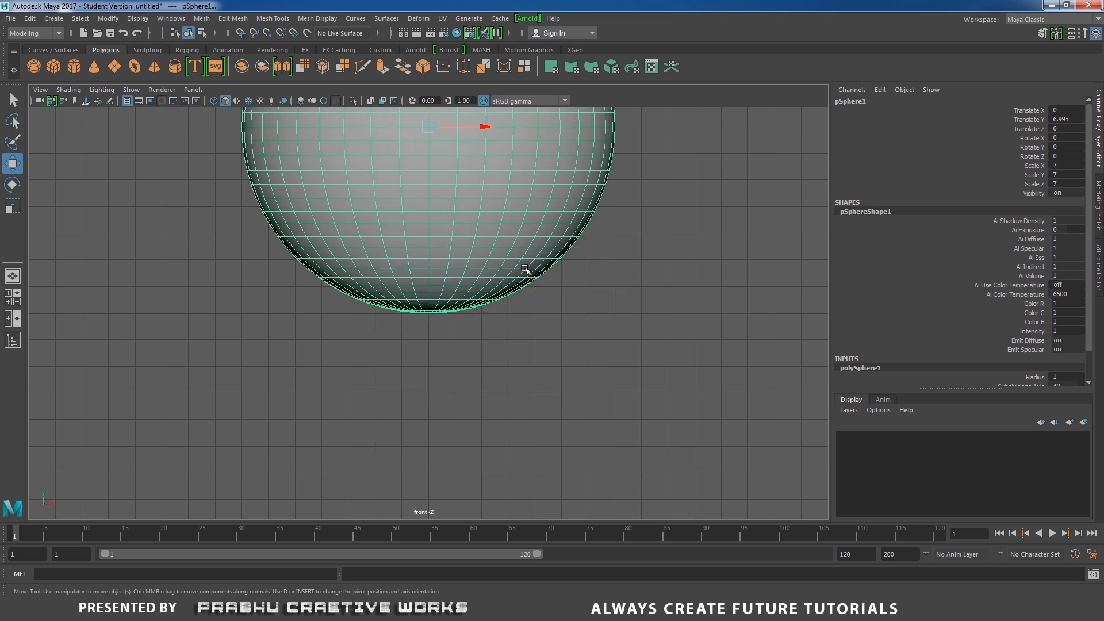
# - Assign a new Arnold aiStandard material to the sphere
pyautogui.press('space')
pyautogui.press('space')
pyautogui.keyDown('alt'); pyautogui.moveTo(518, 350); pyautogui.dragTo(308, 310, button='right'); pyautogui.keyUp('alt')
pyautogui.keyDown('alt'); pyautogui.moveTo(308, 310); pyautogui.dragTo(446, 378); pyautogui.keyUp('alt')
pyautogui.click(551, 154)
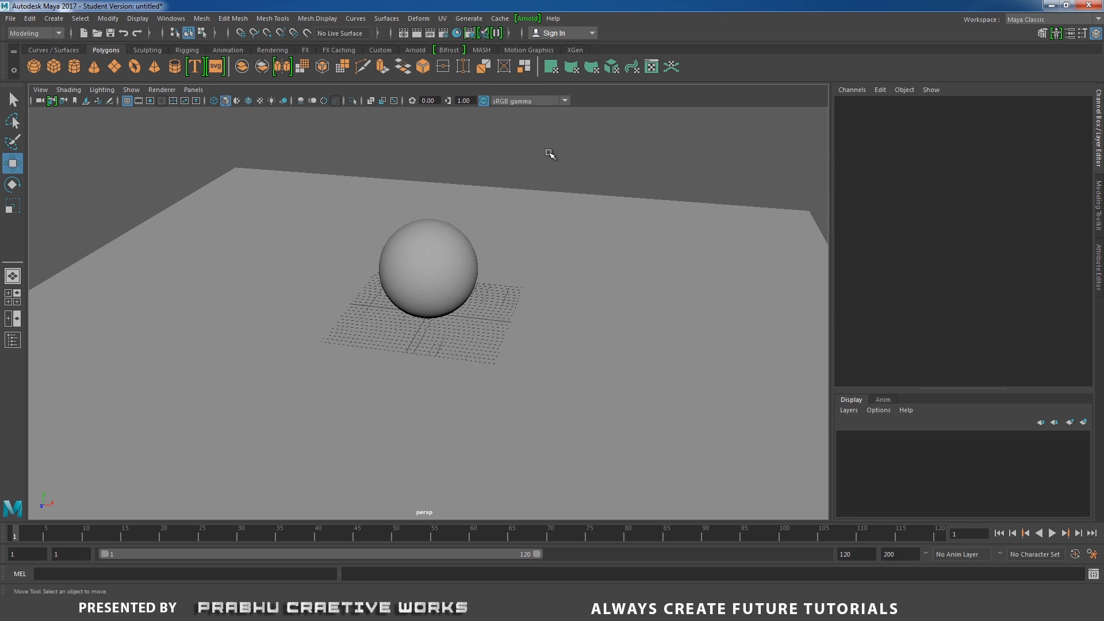
pyautogui.moveTo(459, 223)
pyautogui.keyDown('alt'); pyautogui.mouseDown()
pyautogui.moveTo(446, 207)
pyautogui.moveTo(441, 225)
pyautogui.mouseUp(); pyautogui.keyUp('alt')
pyautogui.click(441, 226)
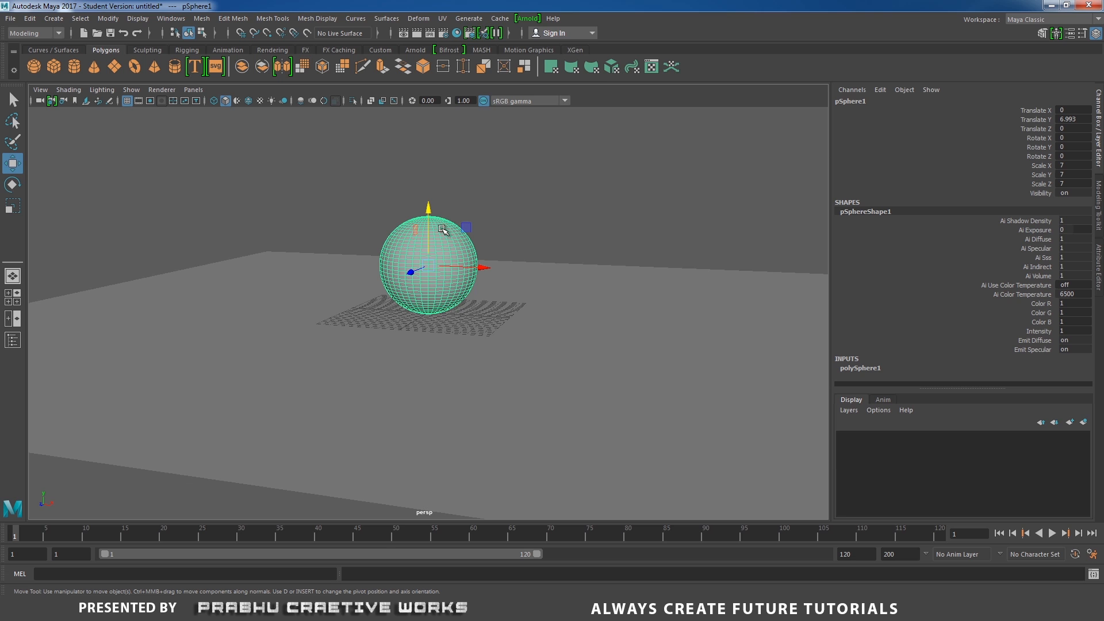
pyautogui.moveTo(442, 230); pyautogui.dragTo(453, 507, button='right')
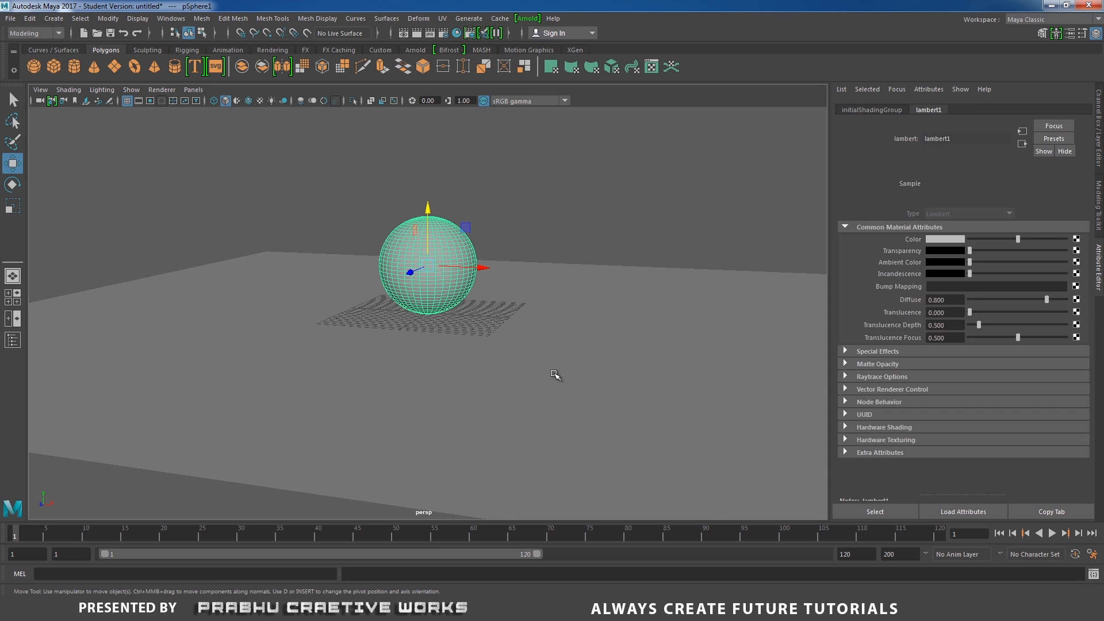
pyautogui.hotkey('ctrl', 'a')
pyautogui.moveTo(461, 294); pyautogui.dragTo(468, 525, button='right')
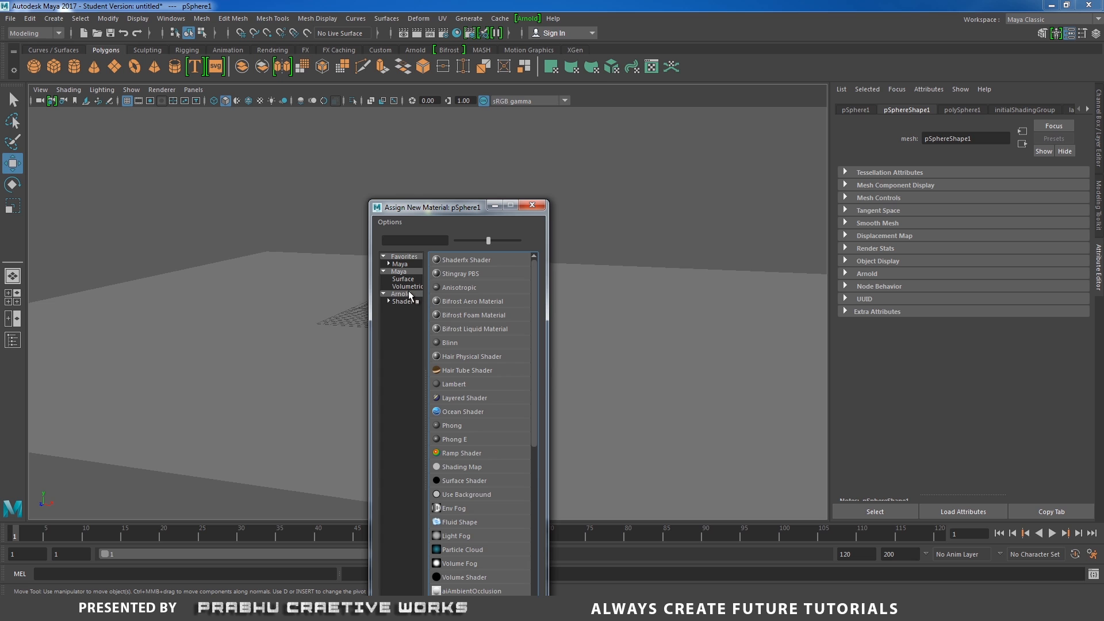
pyautogui.click(409, 294)
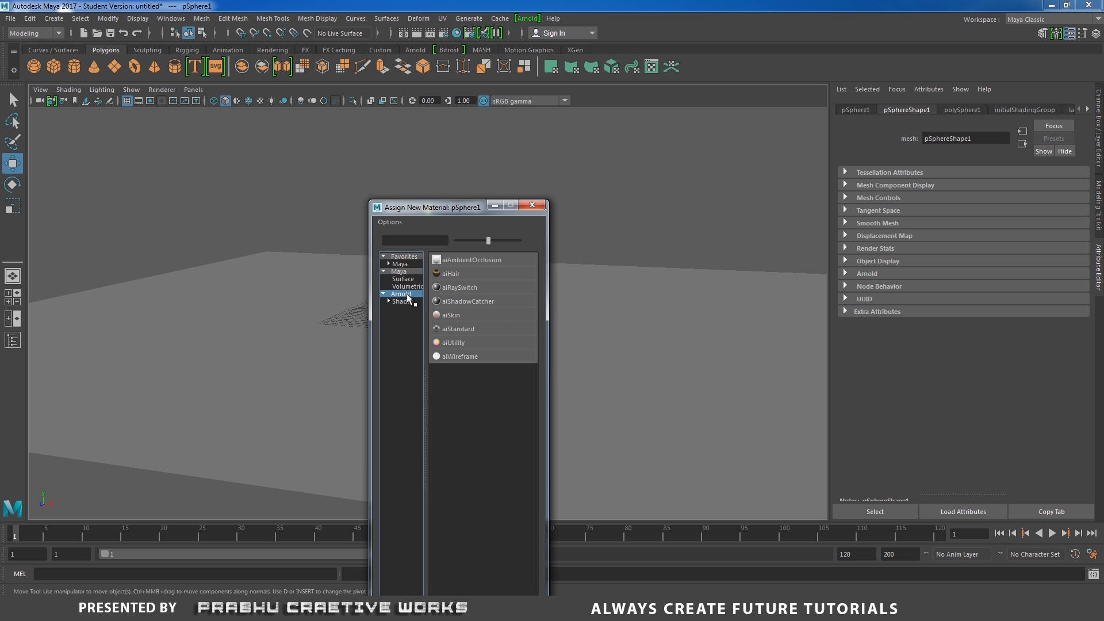
pyautogui.click(454, 329)
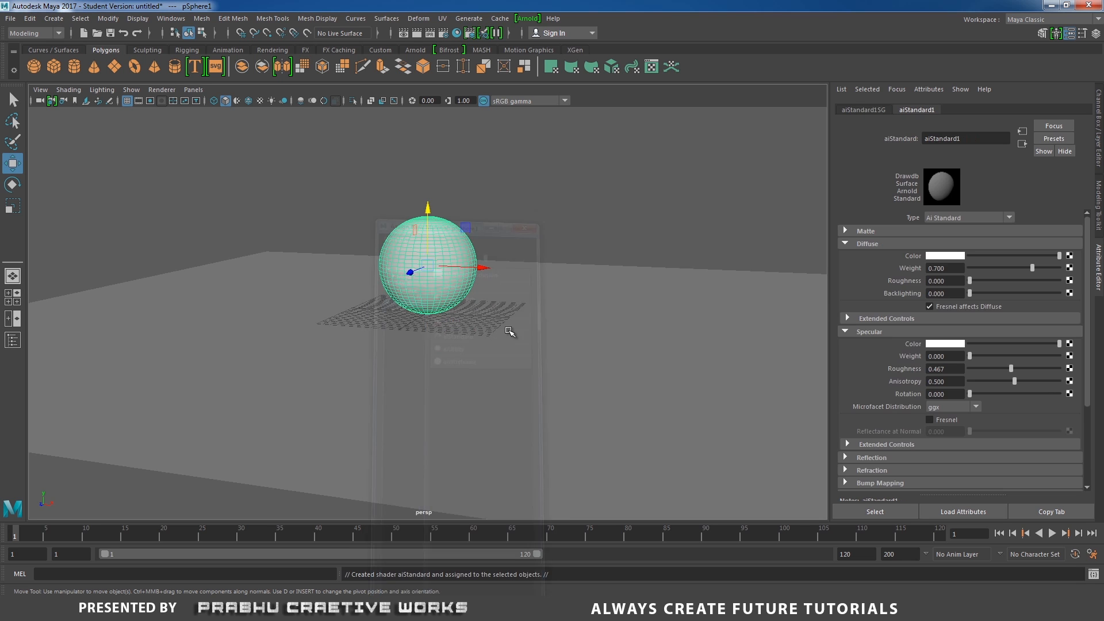
# - Set the aiStandard material's diffuse color to red and deselect the sphere
pyautogui.click(944, 256)
pyautogui.click(897, 226)
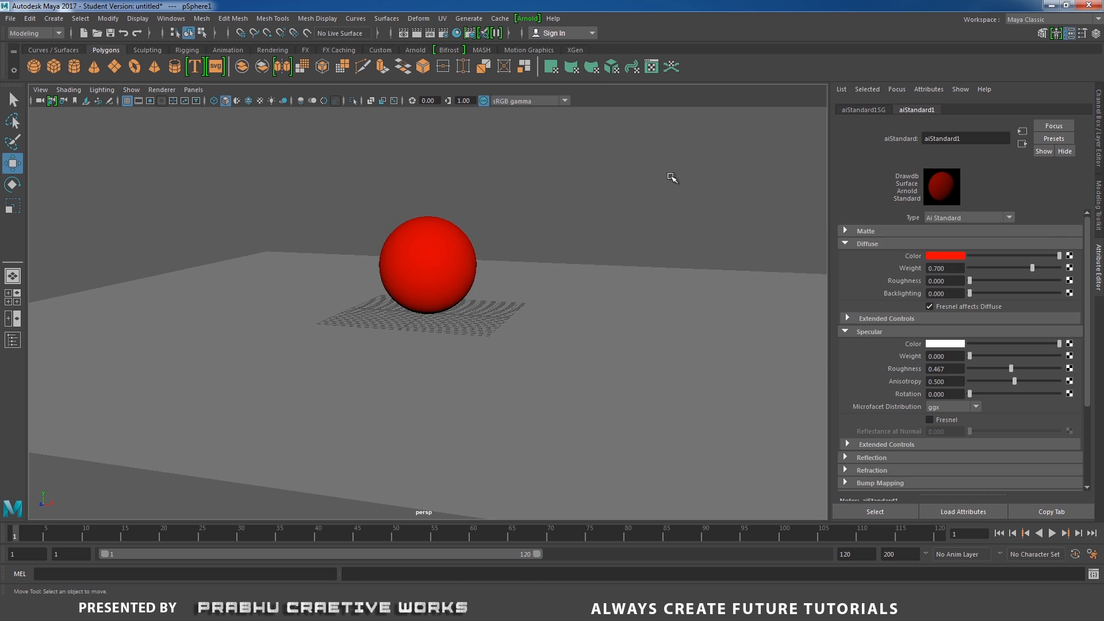
pyautogui.click(579, 249)
# - Arrange the top and perspective views side by side and create a new camera
pyautogui.keyDown('alt'); pyautogui.moveTo(611, 341); pyautogui.dragTo(390, 313, button='right'); pyautogui.keyUp('alt')
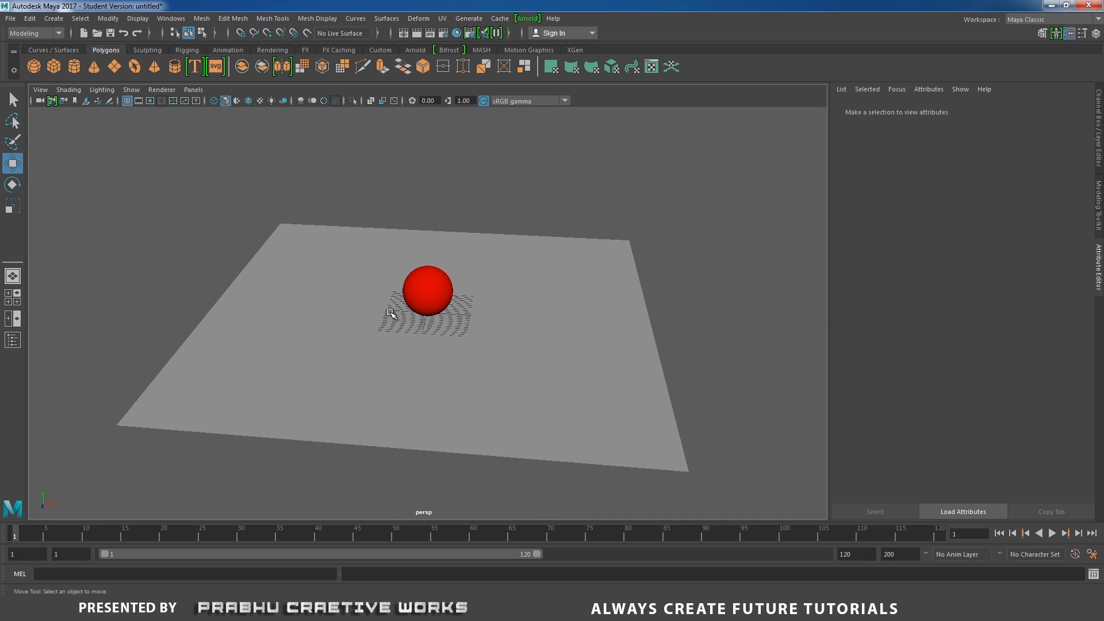
pyautogui.keyDown('alt'); pyautogui.moveTo(390, 313); pyautogui.dragTo(394, 349); pyautogui.keyUp('alt')
pyautogui.keyDown('alt'); pyautogui.moveTo(394, 348); pyautogui.dragTo(417, 353, button='right'); pyautogui.keyUp('alt')
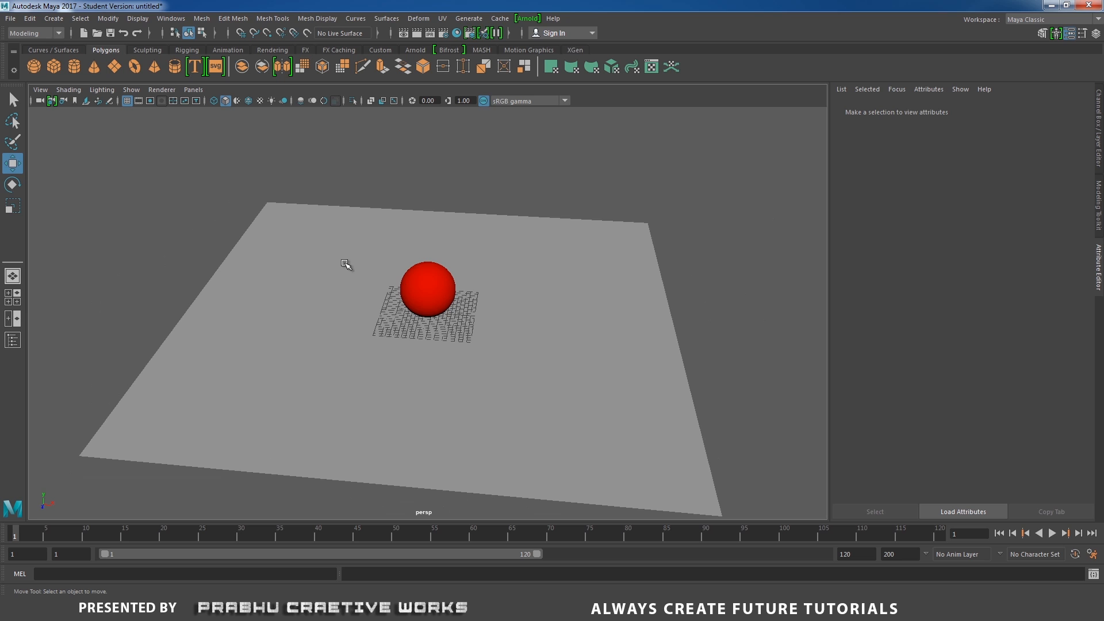
pyautogui.press('space')
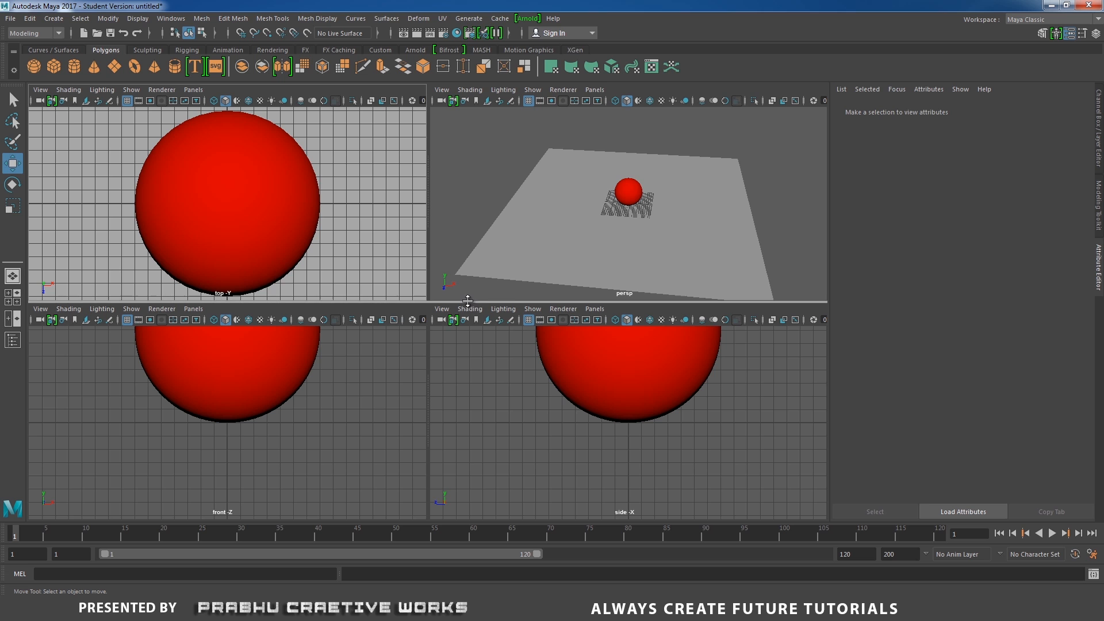
pyautogui.moveTo(463, 302); pyautogui.dragTo(485, 519)
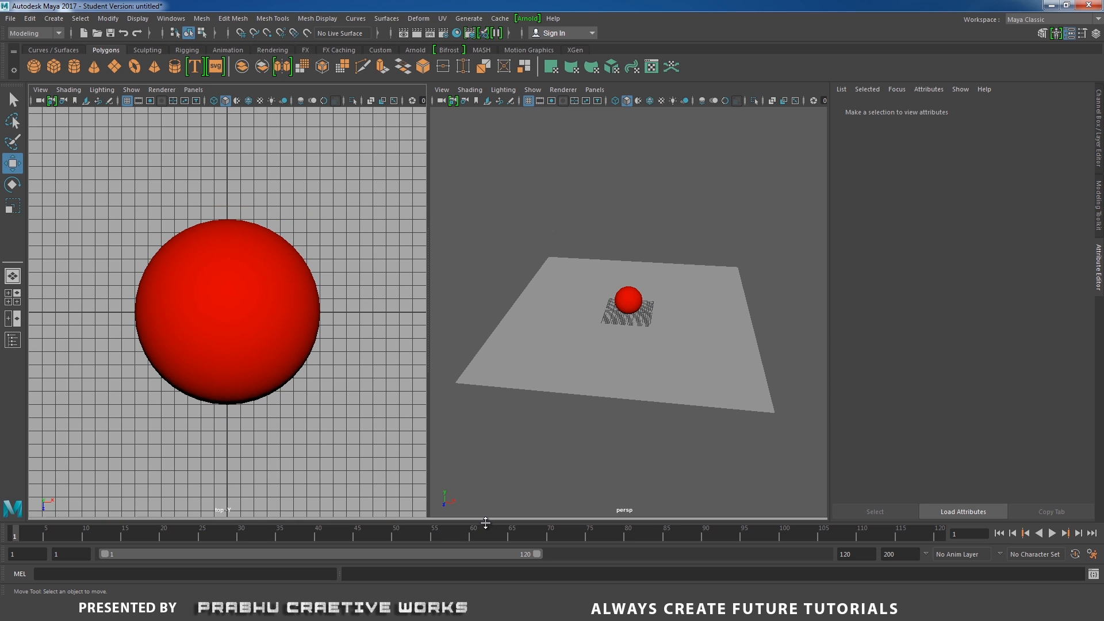
pyautogui.click(275, 50)
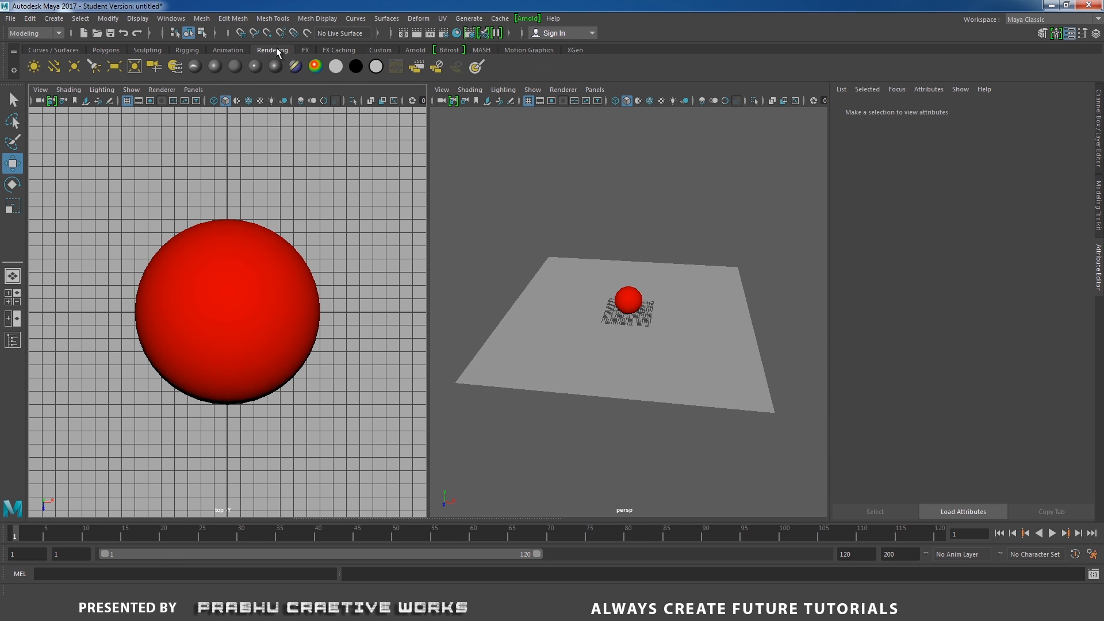
pyautogui.click(156, 68)
pyautogui.keyDown('alt'); pyautogui.moveTo(633, 343); pyautogui.dragTo(719, 398); pyautogui.keyUp('alt')
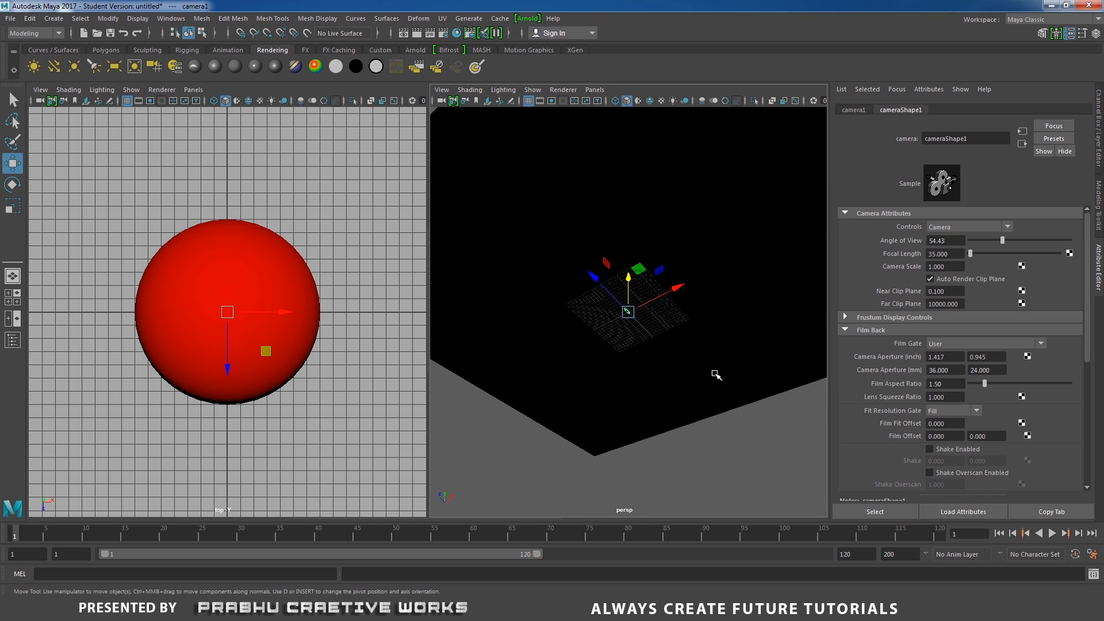
# - Scale up the new camera so it is larger in the viewports
pyautogui.press('r')
pyautogui.moveTo(634, 308); pyautogui.dragTo(848, 233)
pyautogui.keyDown('alt'); pyautogui.moveTo(554, 304); pyautogui.dragTo(575, 386); pyautogui.keyUp('alt')
pyautogui.moveTo(635, 308)
pyautogui.mouseDown()
pyautogui.moveTo(661, 308)
pyautogui.moveTo(647, 309)
pyautogui.mouseUp()
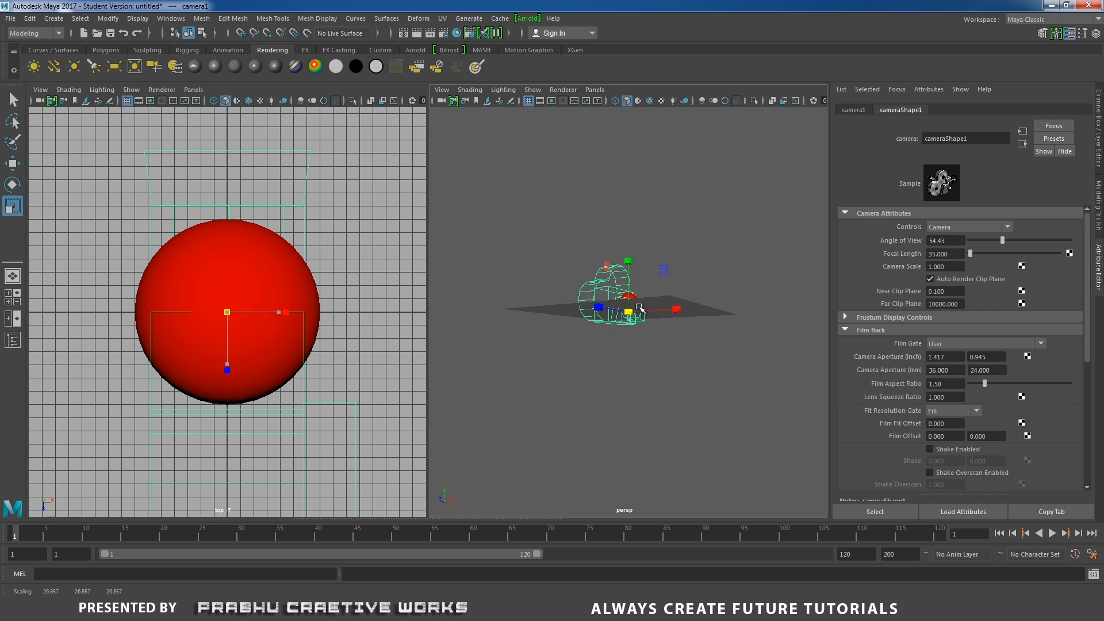
# - Look through camera1 in the left panel and tumble its view toward the sphere
pyautogui.click(189, 90)
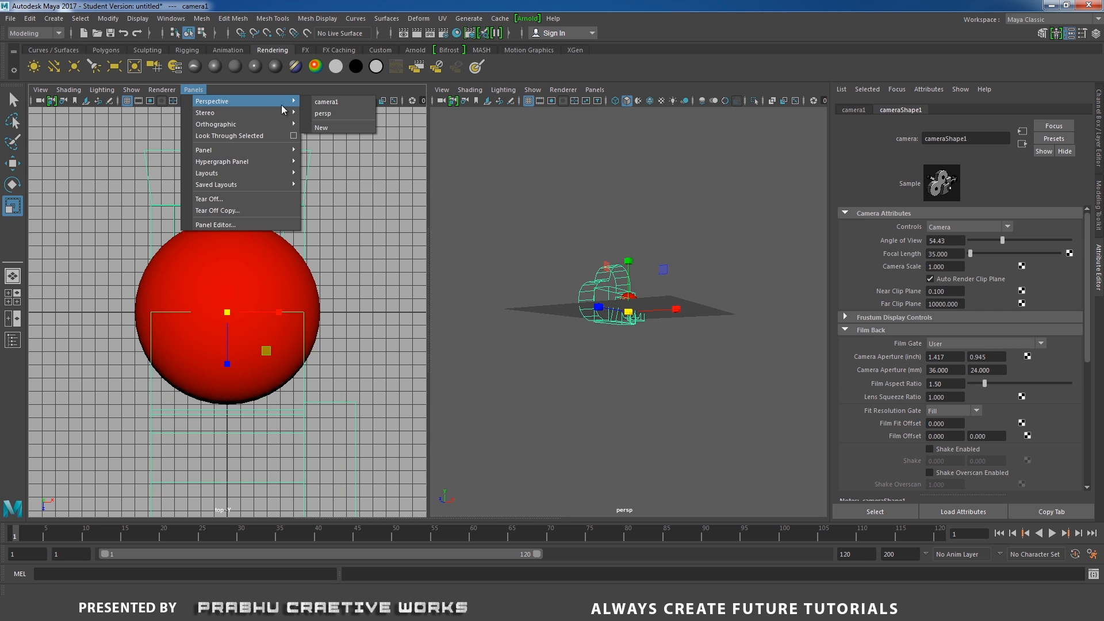
pyautogui.click(326, 102)
pyautogui.keyDown('alt'); pyautogui.moveTo(350, 266); pyautogui.dragTo(189, 295); pyautogui.keyUp('alt')
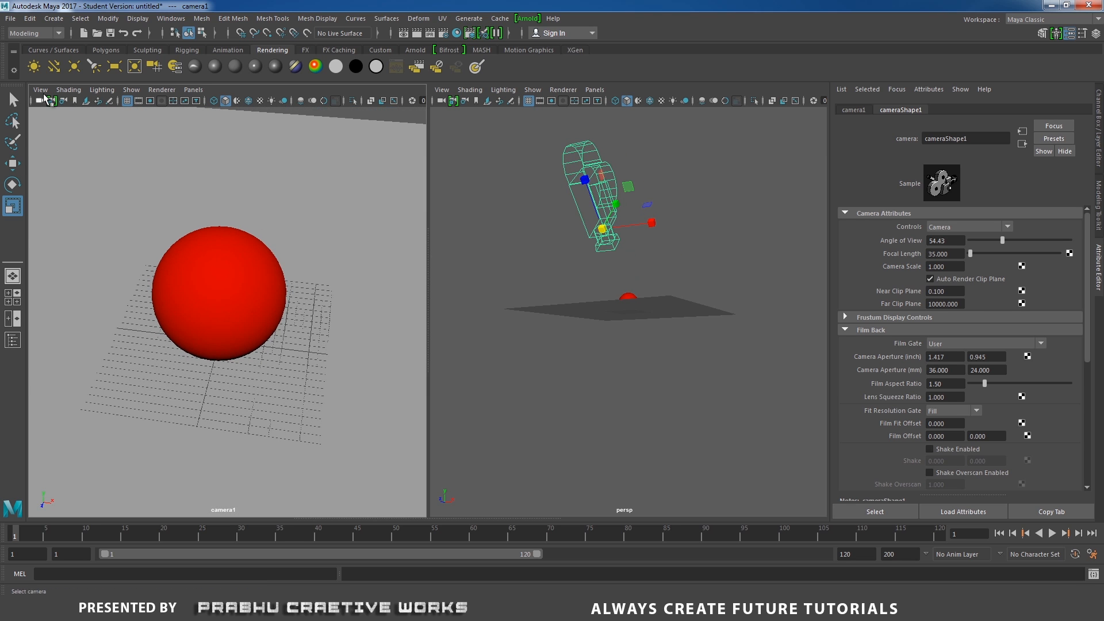
# - Turn on Overscan and the Resolution Gate in camera1's camera settings
pyautogui.click(40, 90)
pyautogui.moveTo(90, 309)
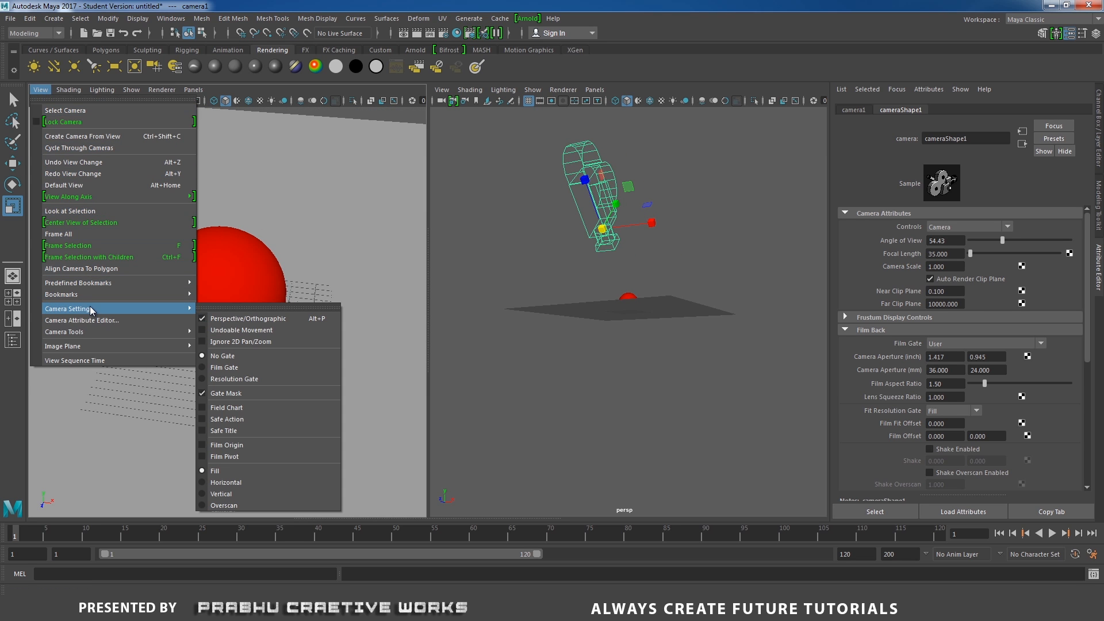
pyautogui.click(263, 509)
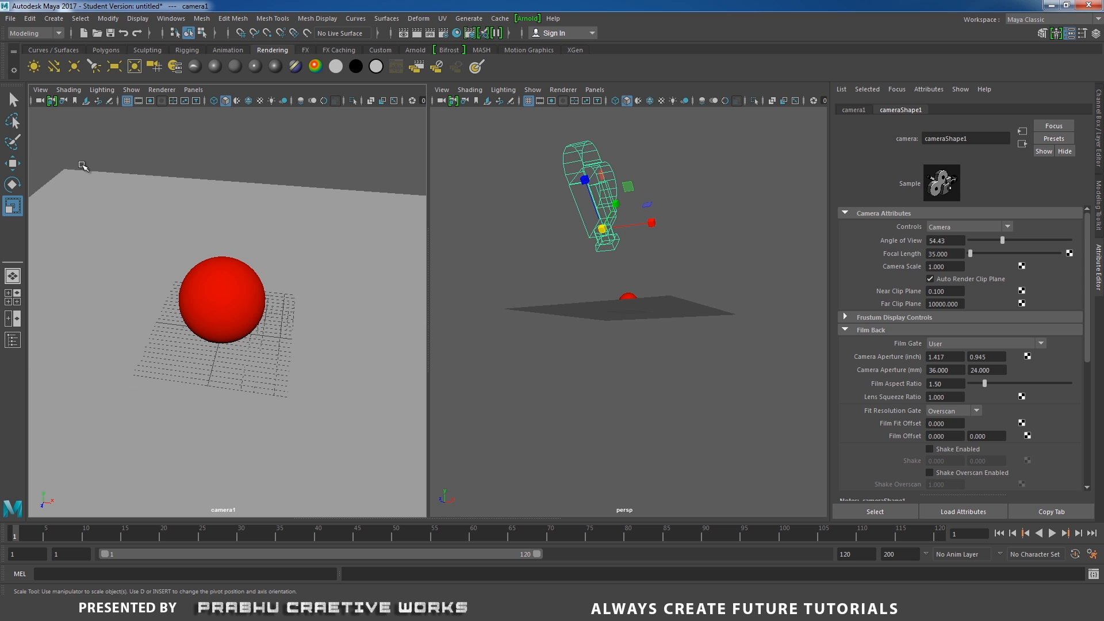
pyautogui.click(40, 89)
pyautogui.moveTo(173, 308)
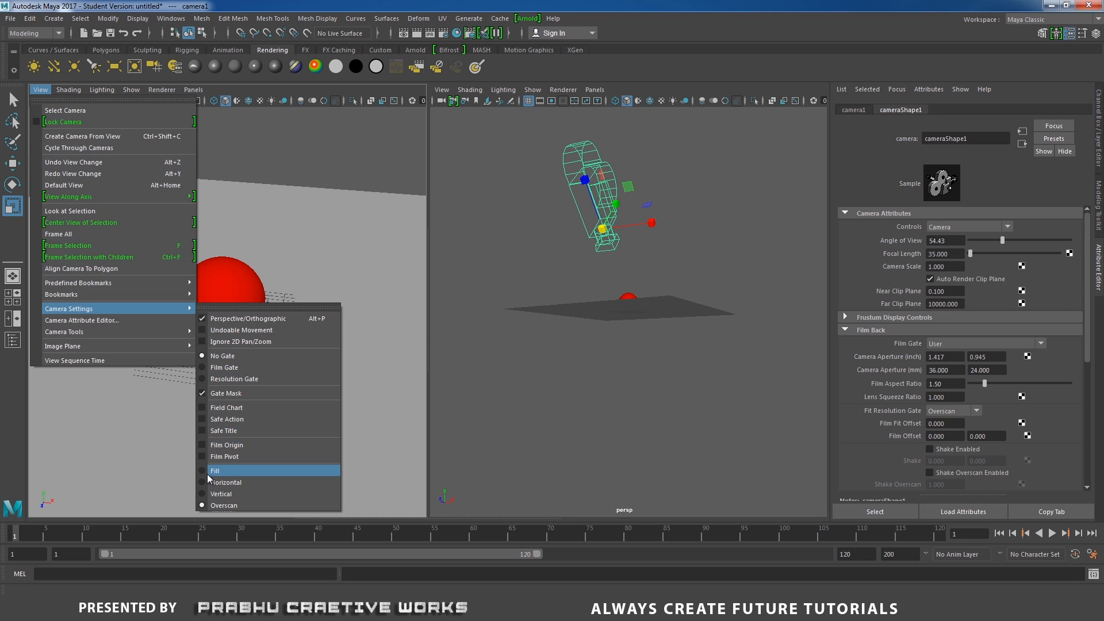
pyautogui.click(241, 379)
# - Frame the sphere and plane inside camera1's resolution gate, then lock the camera
pyautogui.keyDown('alt'); pyautogui.moveTo(265, 317); pyautogui.dragTo(289, 326); pyautogui.keyUp('alt')
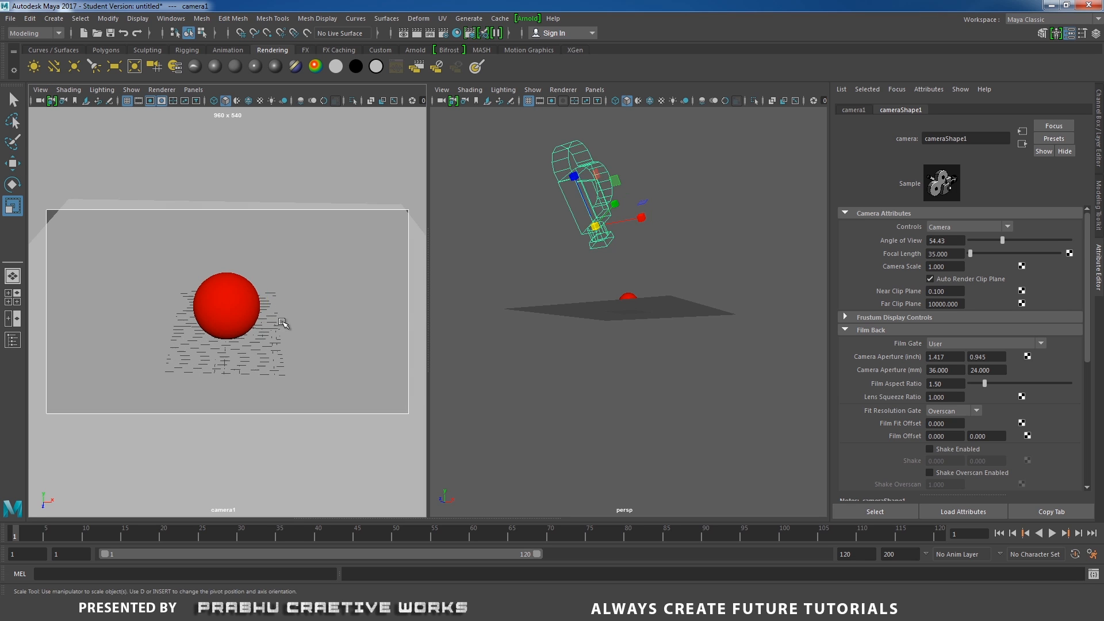
pyautogui.keyDown('alt'); pyautogui.moveTo(289, 325); pyautogui.dragTo(313, 338, button='right'); pyautogui.keyUp('alt')
pyautogui.keyDown('alt'); pyautogui.moveTo(312, 337); pyautogui.dragTo(315, 337); pyautogui.keyUp('alt')
pyautogui.keyDown('alt'); pyautogui.moveTo(315, 338); pyautogui.dragTo(329, 347, button='right'); pyautogui.keyUp('alt')
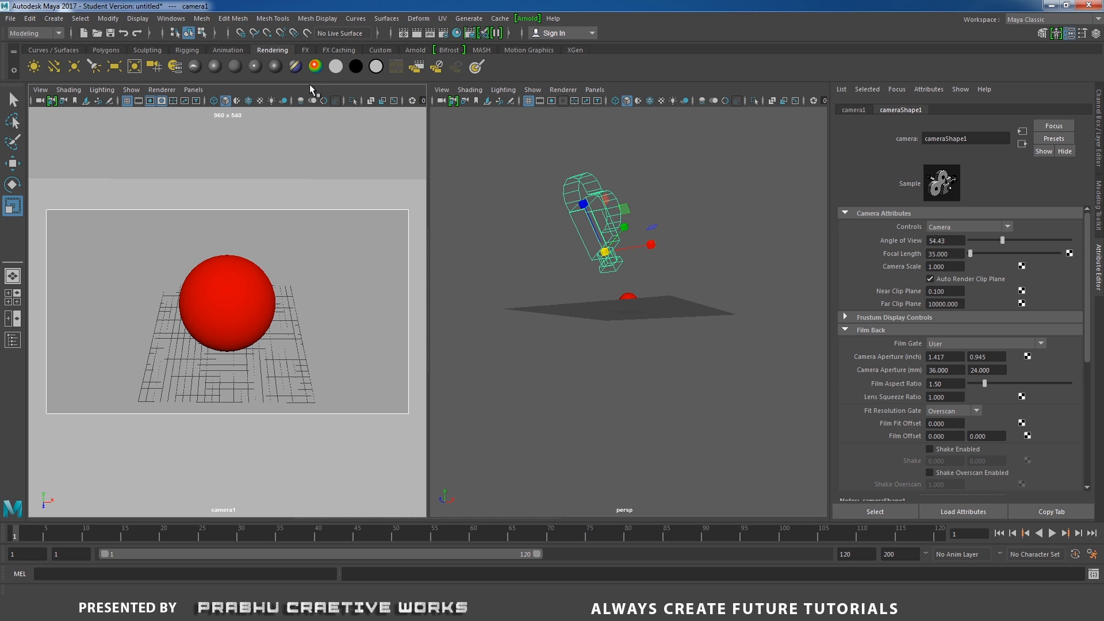
pyautogui.click(52, 102)
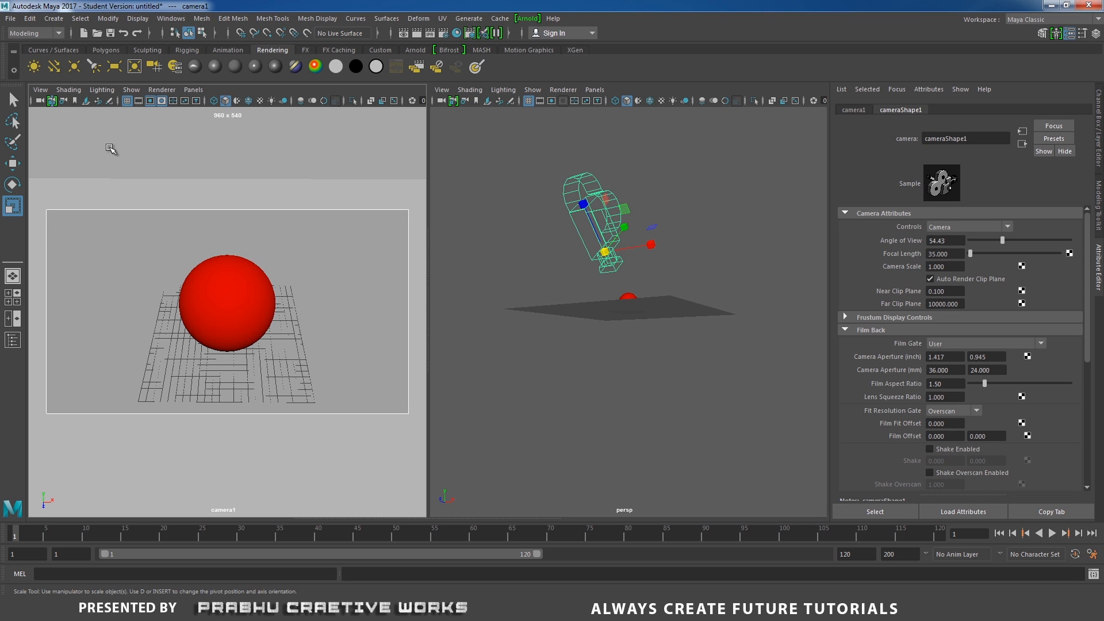
# - Open the Arnold RenderView and set it to render from cameraShape1
pyautogui.keyDown('alt'); pyautogui.moveTo(310, 281); pyautogui.dragTo(179, 281); pyautogui.keyUp('alt')
pyautogui.keyDown('alt'); pyautogui.moveTo(587, 328); pyautogui.dragTo(665, 384); pyautogui.keyUp('alt')
pyautogui.scroll(4, 632, 345)
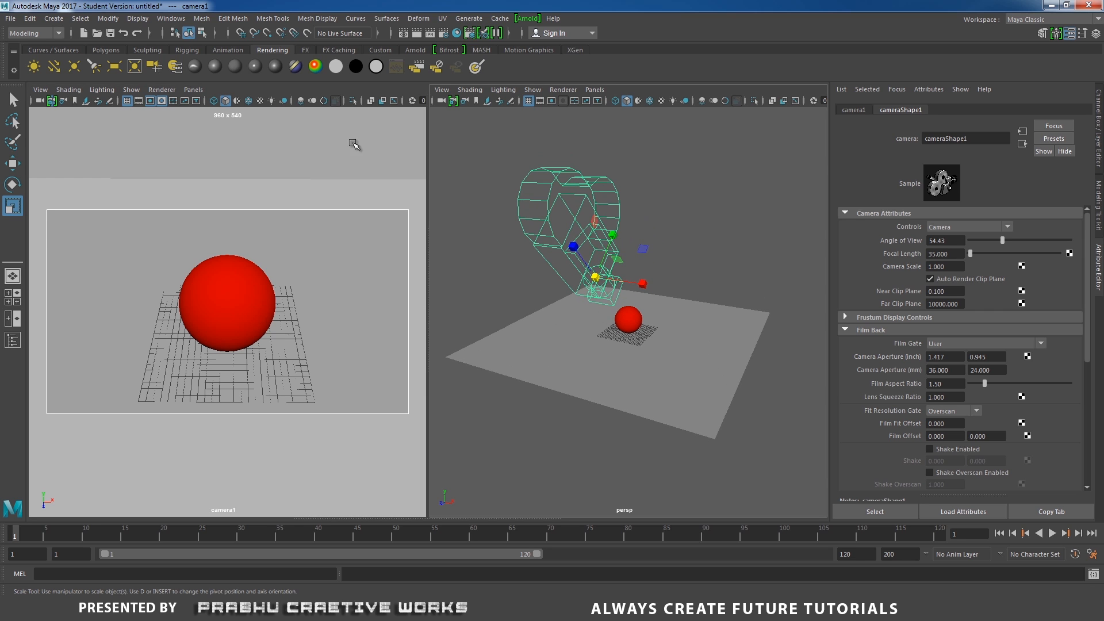
pyautogui.click(527, 19)
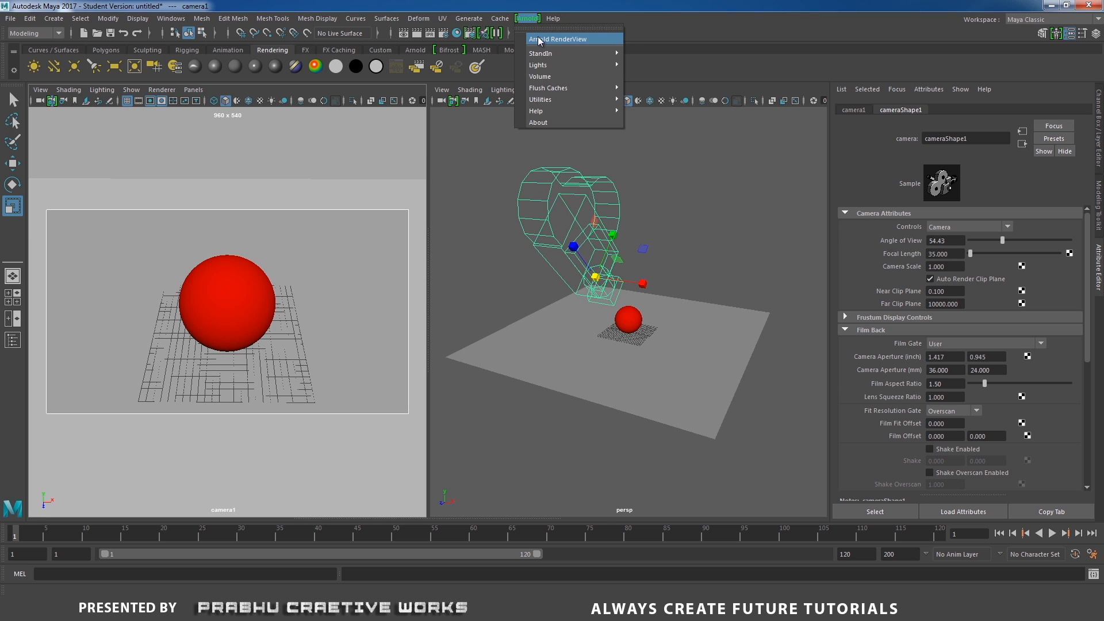
pyautogui.click(539, 39)
pyautogui.moveTo(382, 187); pyautogui.dragTo(379, 137)
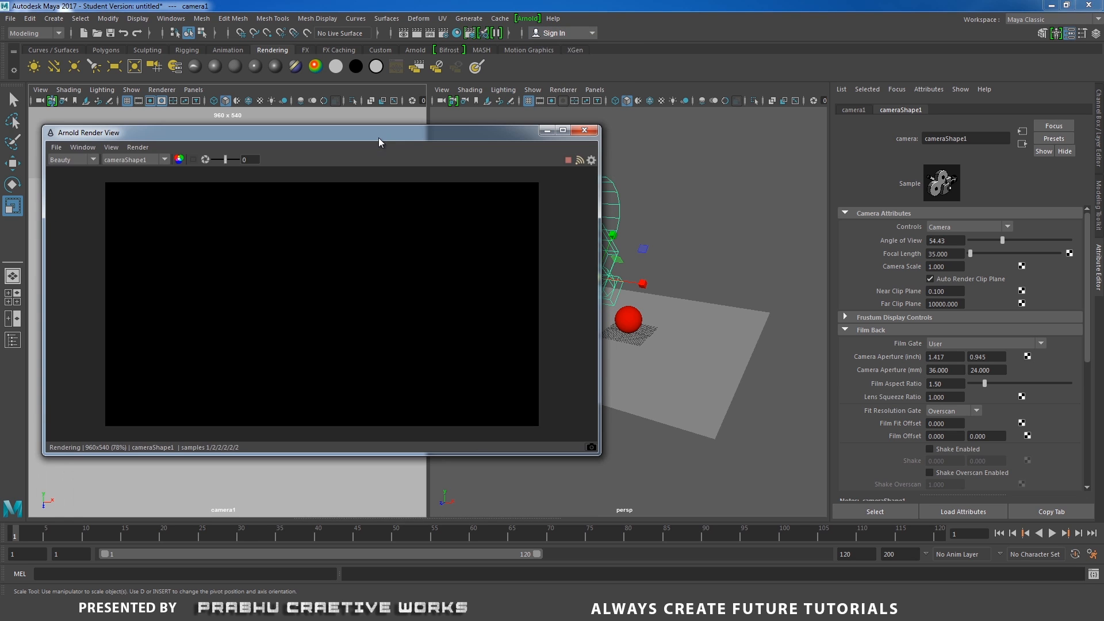
pyautogui.click(143, 148)
pyautogui.moveTo(155, 249)
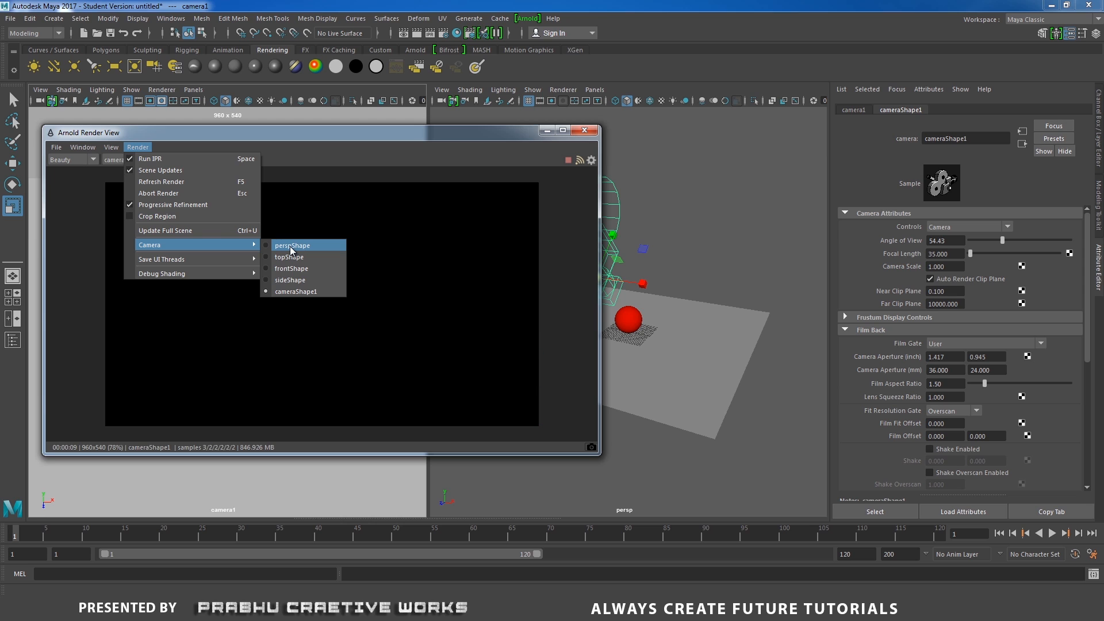
pyautogui.click(309, 292)
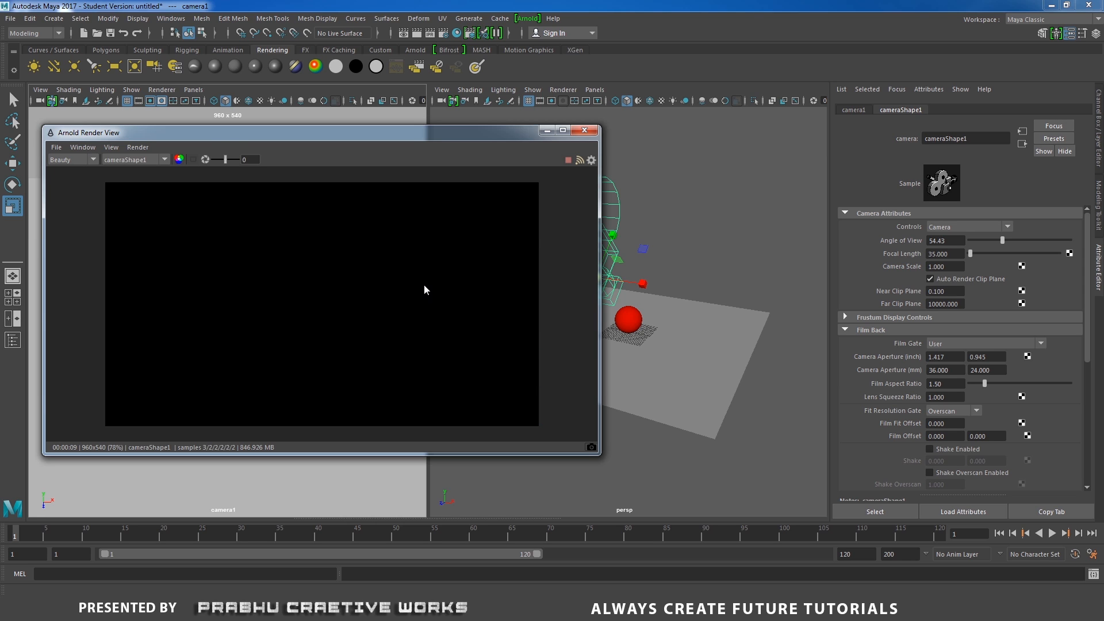
# - Create an area light in the scene
pyautogui.moveTo(484, 140); pyautogui.dragTo(464, 286)
pyautogui.keyDown('alt'); pyautogui.moveTo(661, 296); pyautogui.dragTo(722, 227); pyautogui.keyUp('alt')
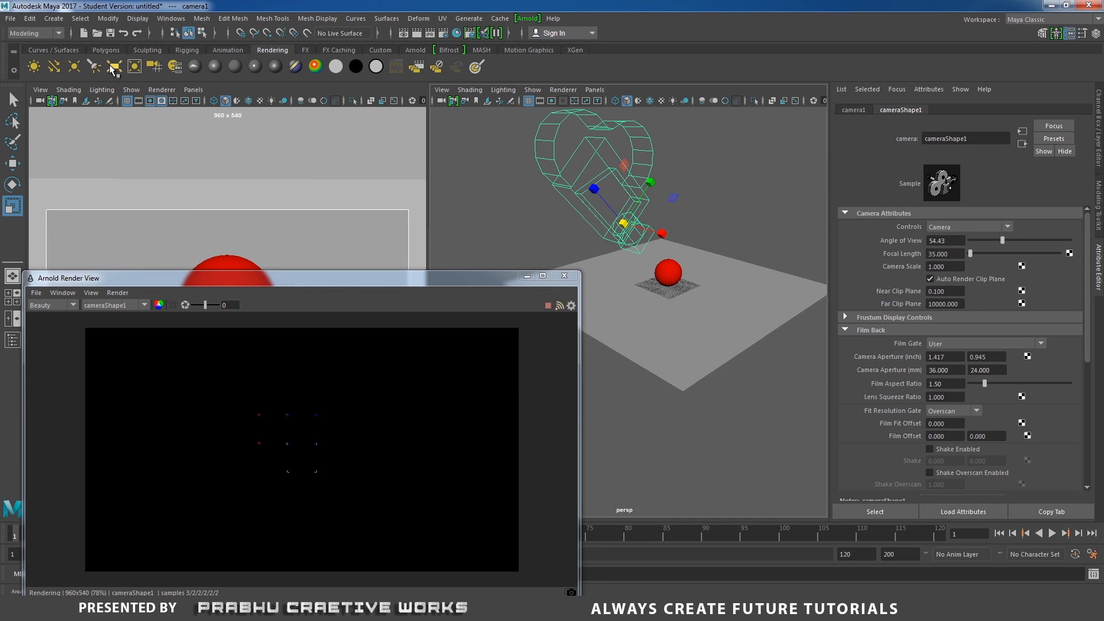
pyautogui.click(114, 67)
# - Move the area light up above and beside the sphere
pyautogui.keyDown('alt'); pyautogui.moveTo(598, 251); pyautogui.dragTo(792, 218); pyautogui.keyUp('alt')
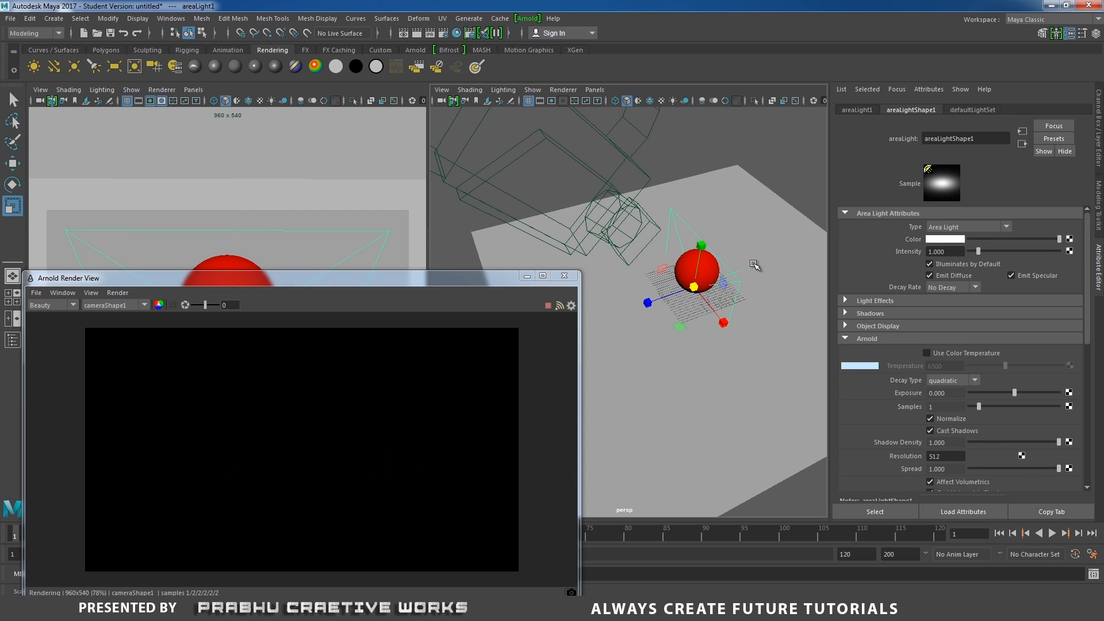
pyautogui.press('w')
pyautogui.moveTo(654, 308); pyautogui.dragTo(620, 310)
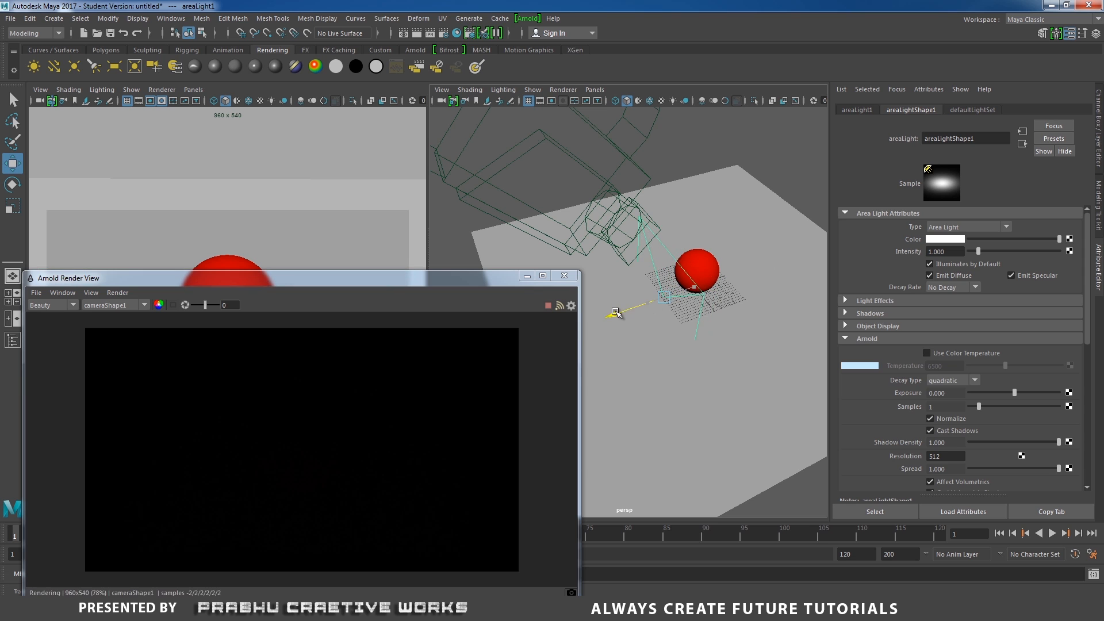
pyautogui.moveTo(671, 276); pyautogui.dragTo(688, 160)
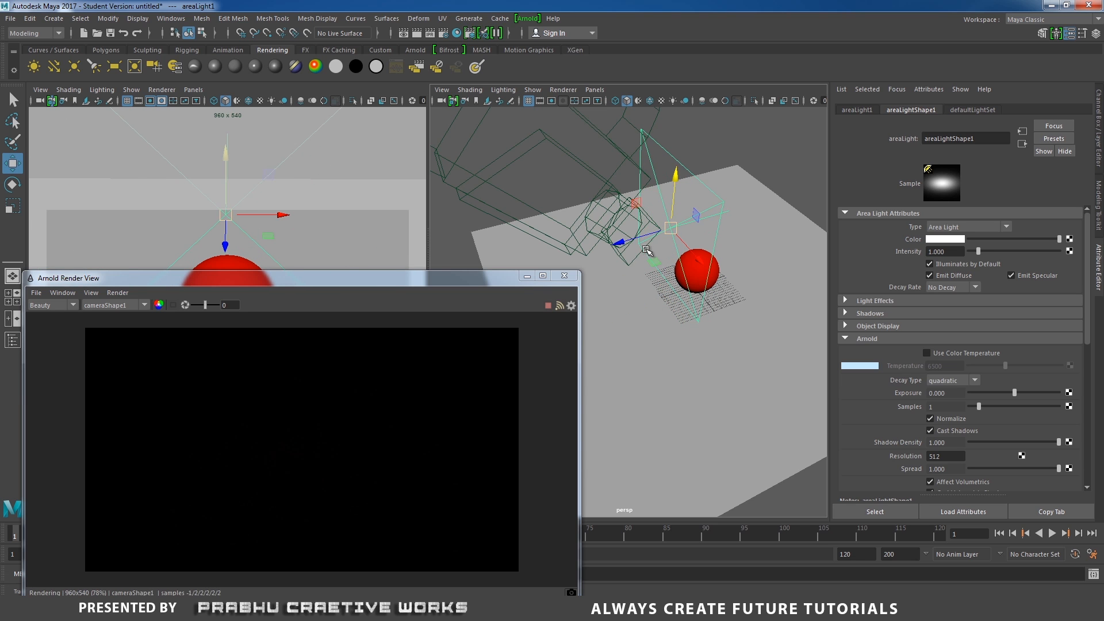
pyautogui.moveTo(621, 239); pyautogui.dragTo(573, 218)
pyautogui.moveTo(608, 145); pyautogui.dragTo(609, 98)
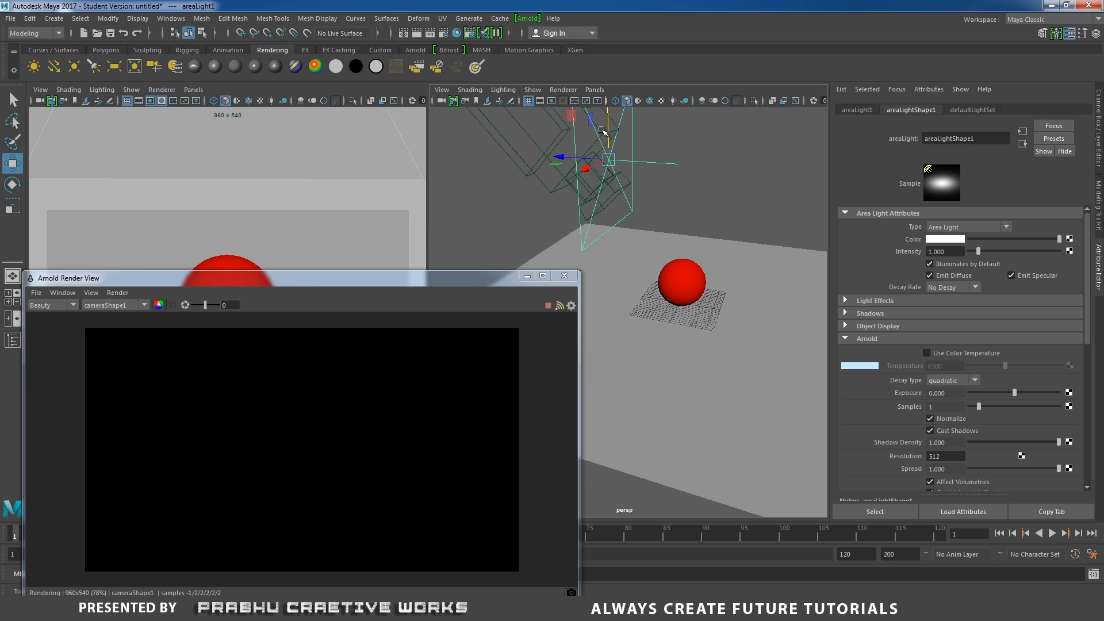
pyautogui.moveTo(565, 154); pyautogui.dragTo(537, 153)
pyautogui.keyDown('alt'); pyautogui.moveTo(619, 199); pyautogui.dragTo(680, 254); pyautogui.keyUp('alt')
# - Rotate the area light to face the sphere and adjust its position
pyautogui.press('e')
pyautogui.moveTo(638, 186); pyautogui.dragTo(695, 286)
pyautogui.keyDown('alt'); pyautogui.moveTo(623, 283); pyautogui.dragTo(617, 299); pyautogui.keyUp('alt')
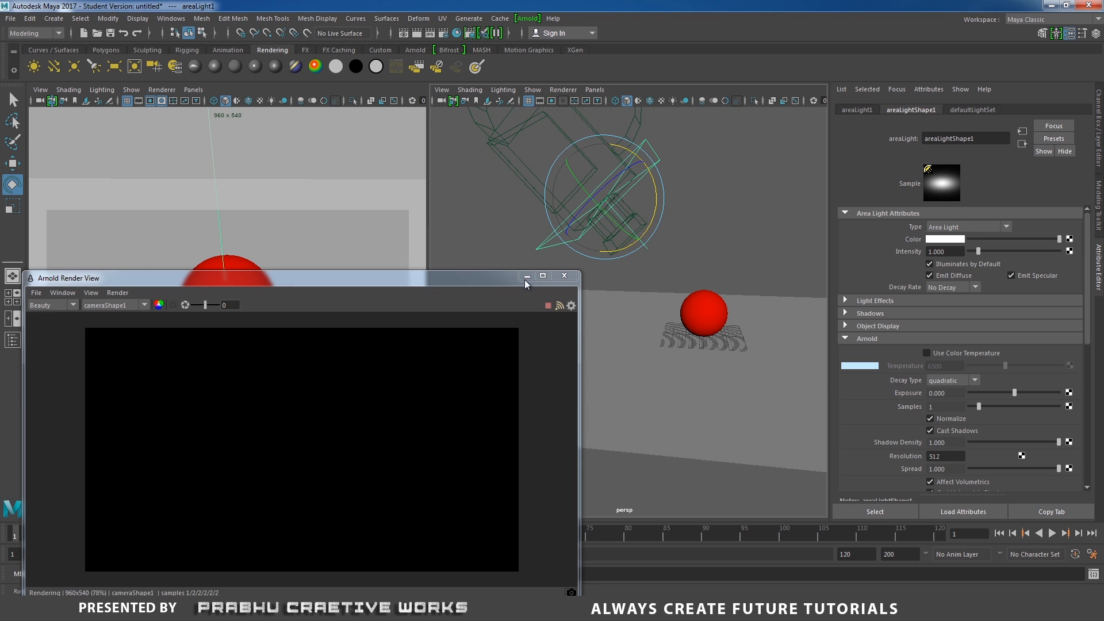
pyautogui.press('w')
pyautogui.moveTo(603, 144); pyautogui.dragTo(603, 117)
pyautogui.moveTo(550, 174); pyautogui.dragTo(502, 176)
pyautogui.moveTo(361, 280); pyautogui.dragTo(360, 259)
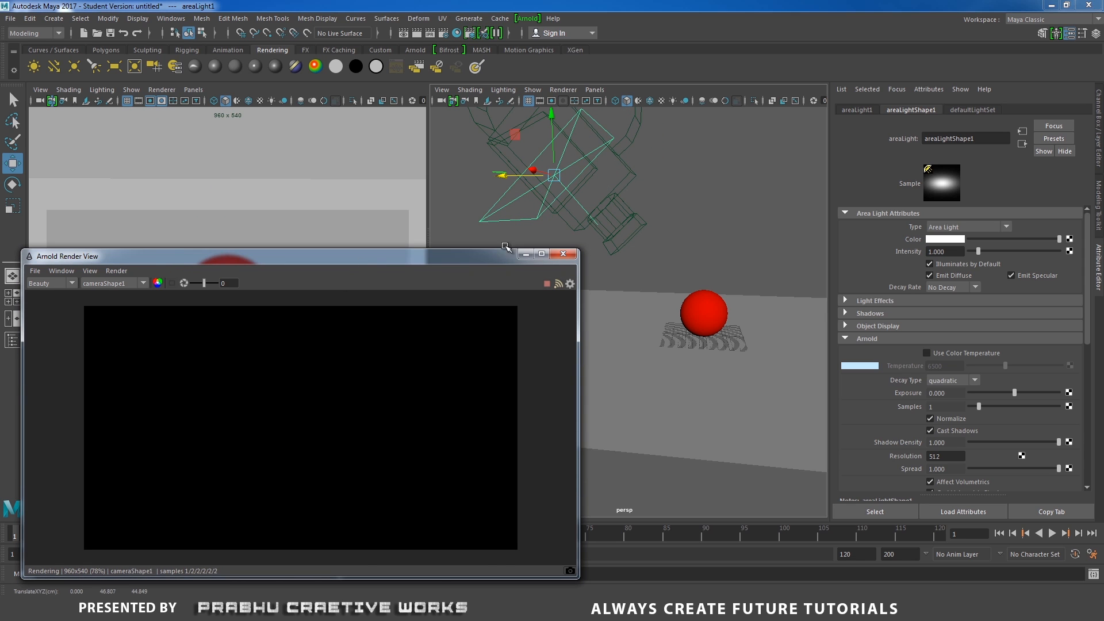
pyautogui.keyDown('alt'); pyautogui.moveTo(567, 247); pyautogui.dragTo(719, 277); pyautogui.keyUp('alt')
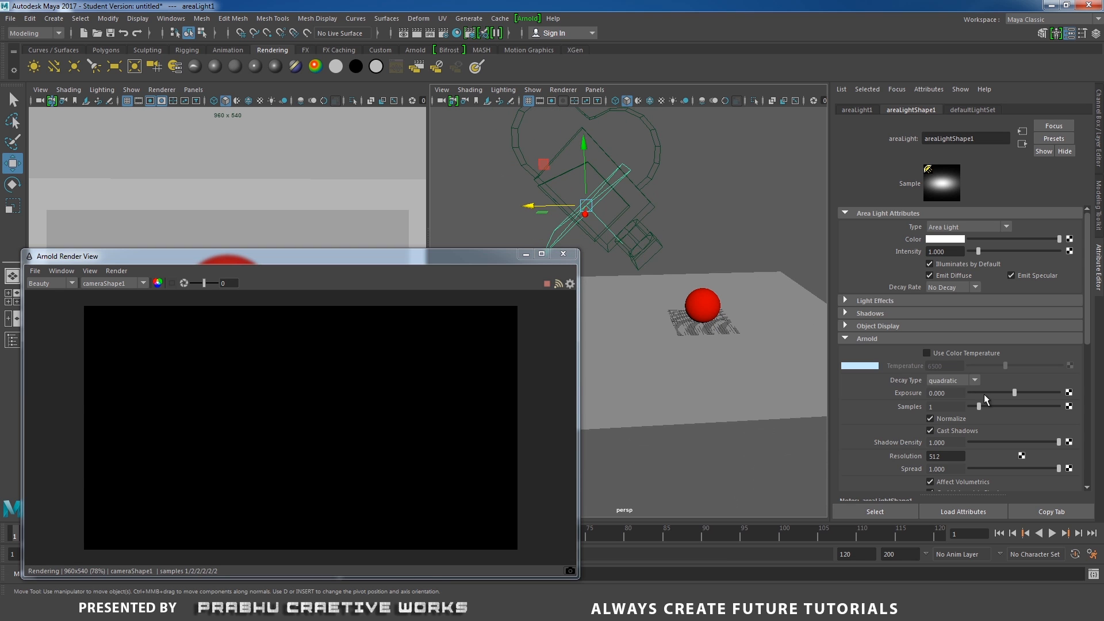
# - Set the area light's Arnold exposure to 13
pyautogui.moveTo(1027, 393); pyautogui.dragTo(1102, 393)
pyautogui.click(941, 393)
pyautogui.write('13')
pyautogui.press('Return')
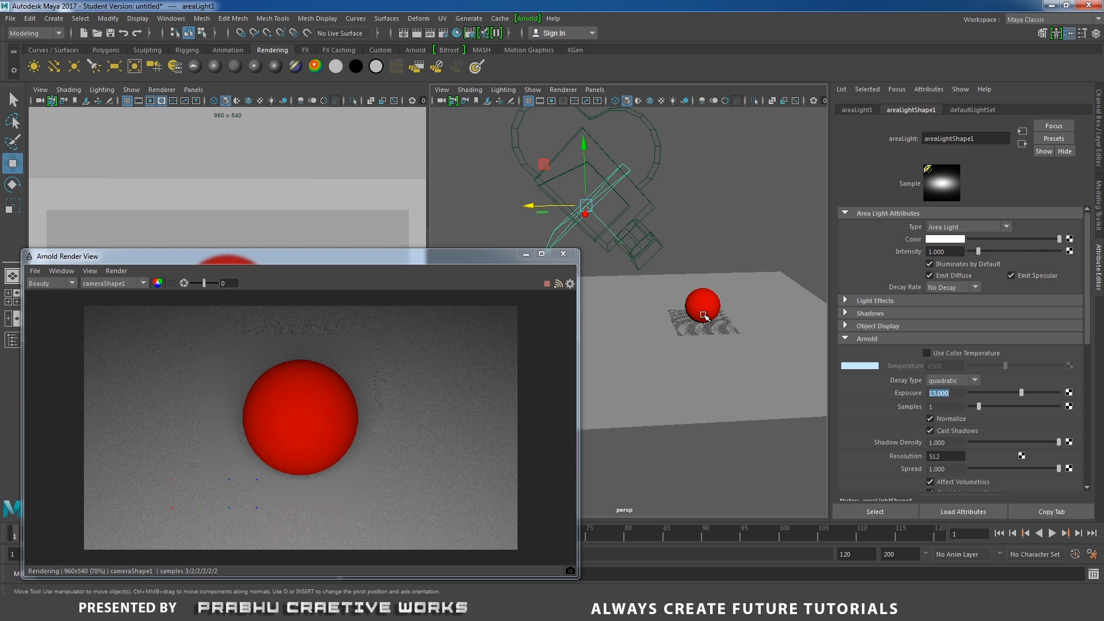
# - Nudge the area light's position and disable its Cast Shadows option
pyautogui.moveTo(532, 207); pyautogui.dragTo(557, 207)
pyautogui.moveTo(606, 146); pyautogui.dragTo(607, 169)
pyautogui.moveTo(561, 229); pyautogui.dragTo(583, 230)
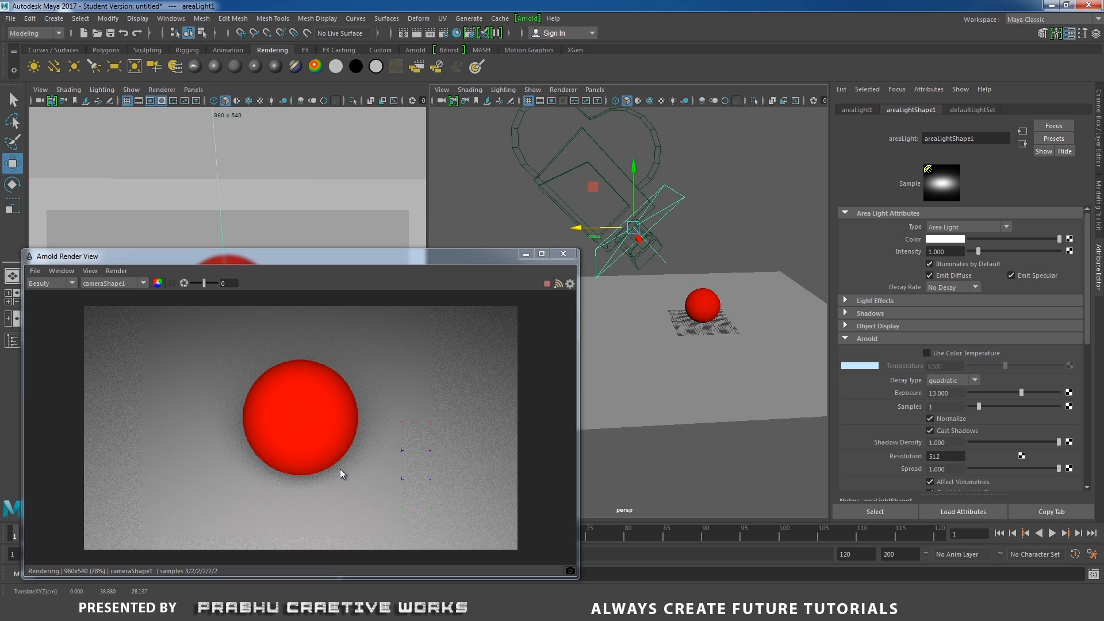
pyautogui.click(928, 431)
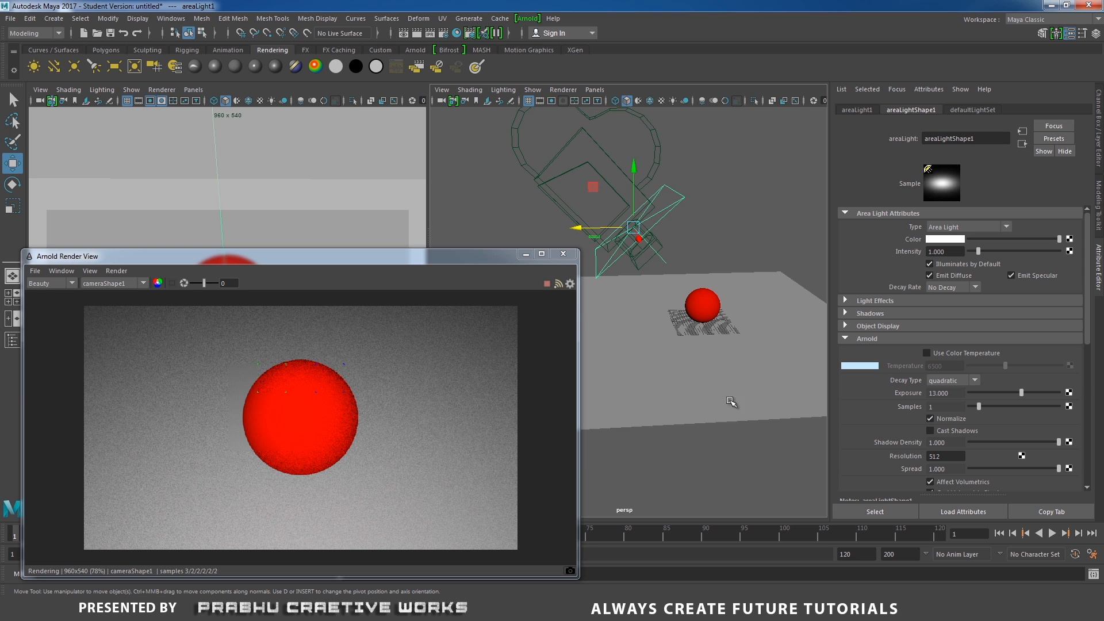
# - Select the sphere and open its aiStandard material attributes
pyautogui.keyDown('alt'); pyautogui.moveTo(719, 401); pyautogui.dragTo(773, 436); pyautogui.keyUp('alt')
pyautogui.scroll(4, 773, 435)
pyautogui.keyDown('alt'); pyautogui.moveTo(729, 398); pyautogui.dragTo(708, 393, button='middle'); pyautogui.keyUp('alt')
pyautogui.keyDown('alt'); pyautogui.moveTo(708, 393); pyautogui.dragTo(699, 316); pyautogui.keyUp('alt')
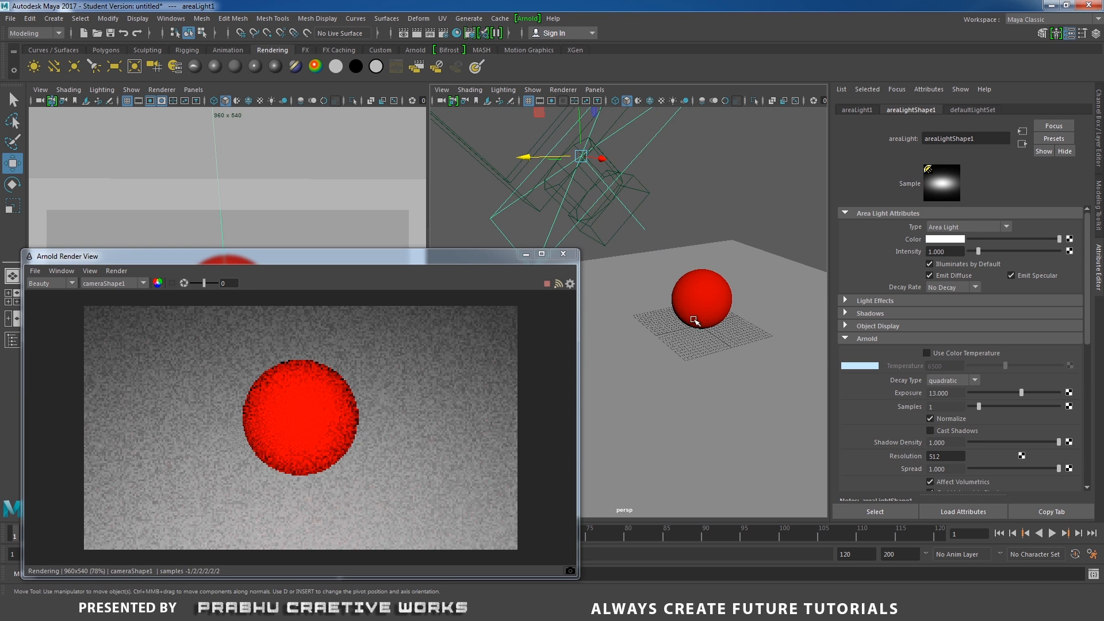
pyautogui.click(726, 295)
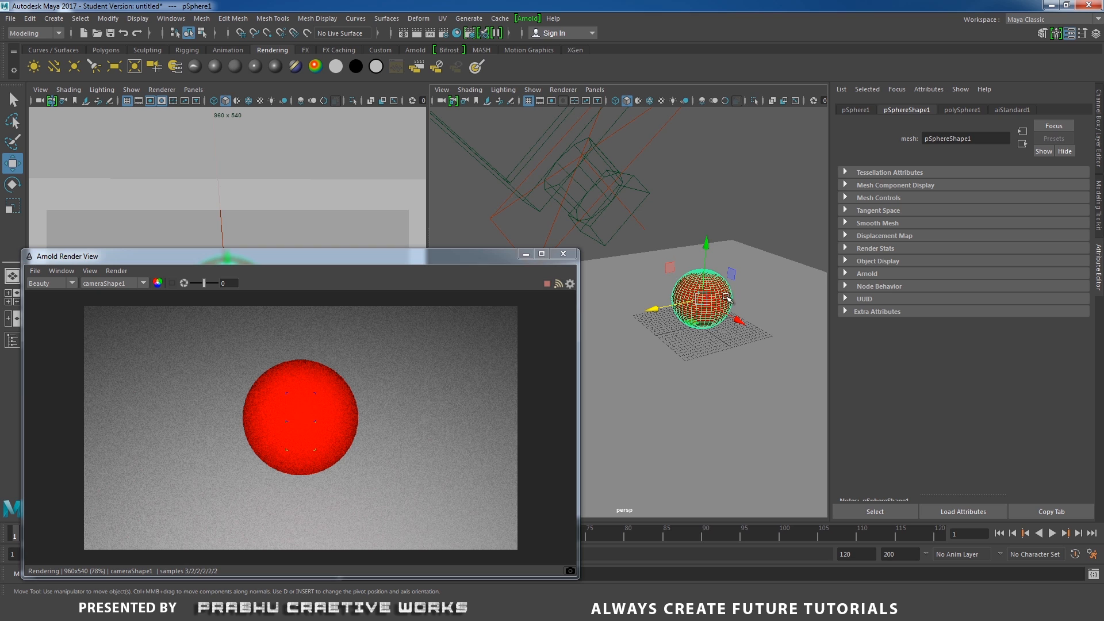
pyautogui.rightClick(733, 294)
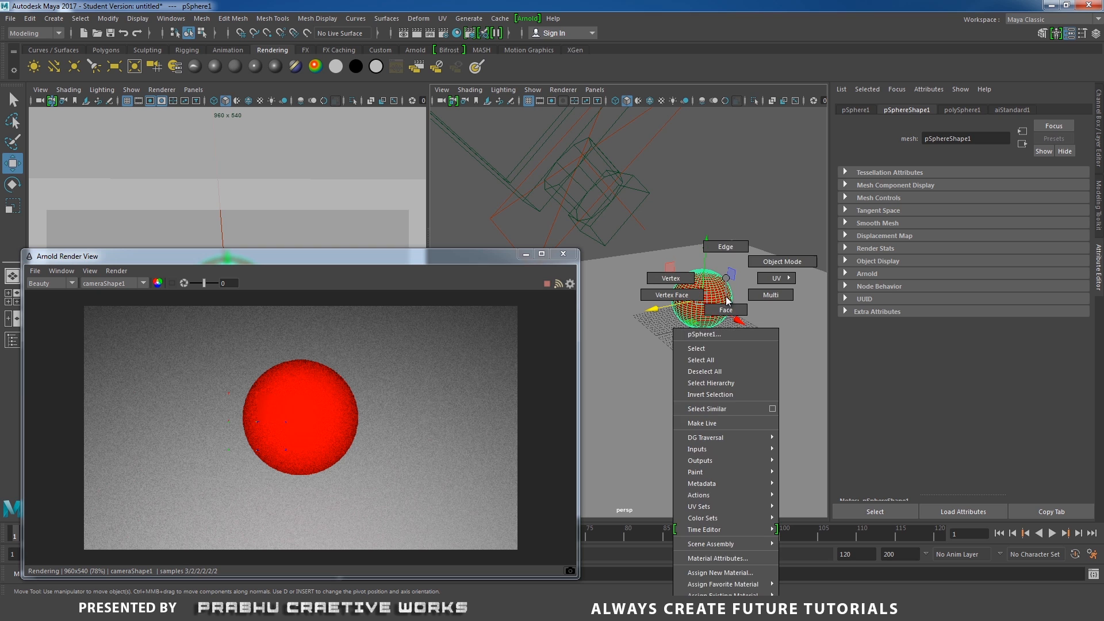
pyautogui.click(731, 559)
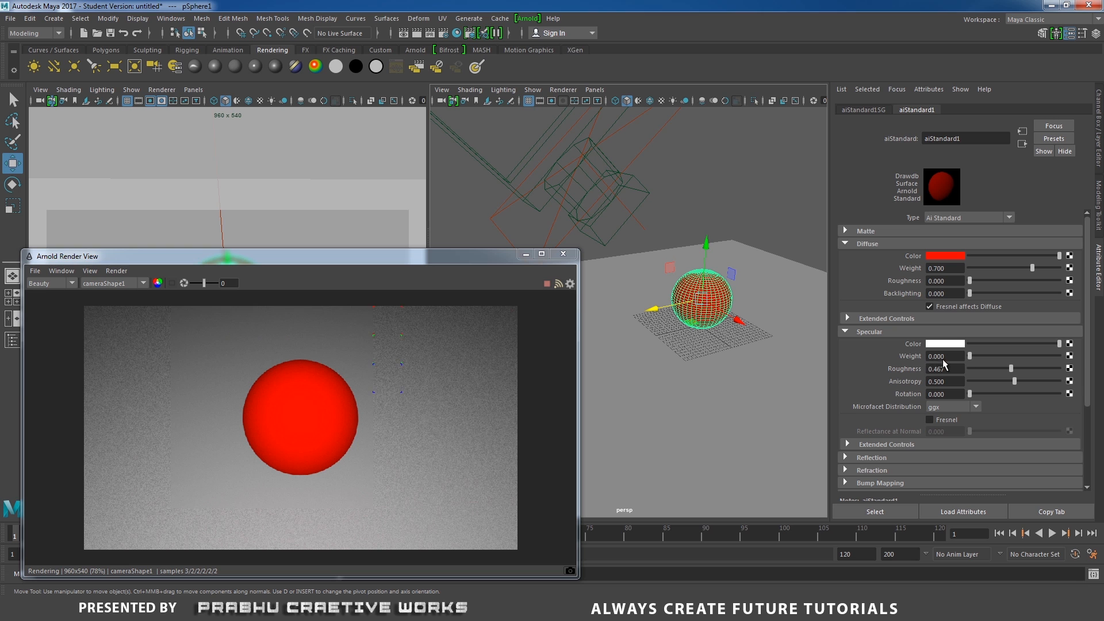
# - Set the material's specular roughness to 0 and specular weight to about 0.091
pyautogui.moveTo(970, 357); pyautogui.dragTo(1096, 354)
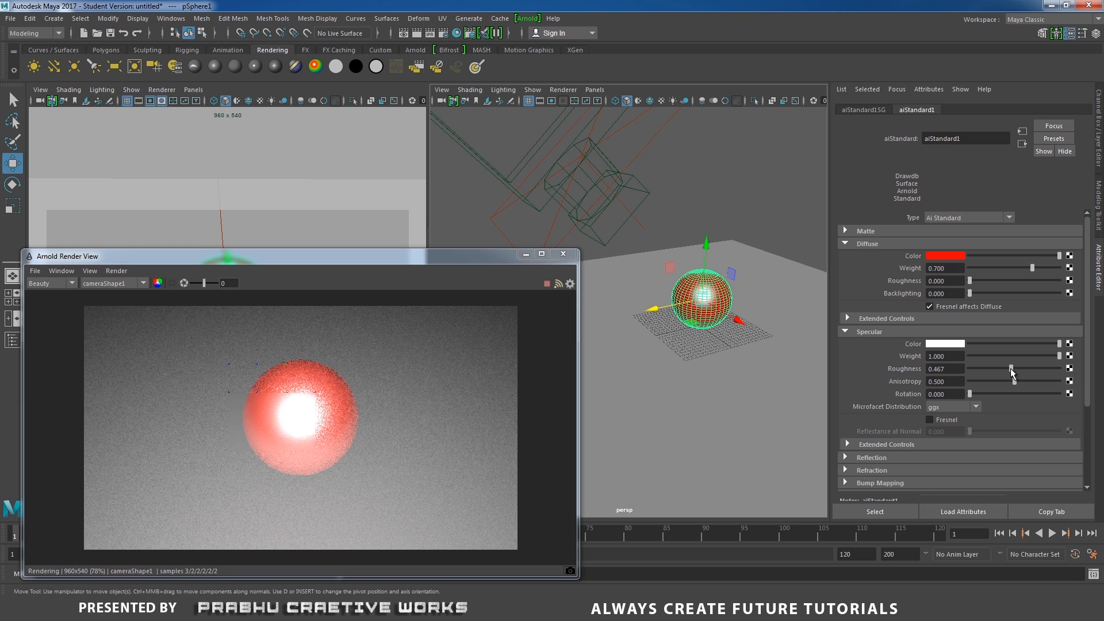
pyautogui.moveTo(1010, 369); pyautogui.dragTo(926, 375)
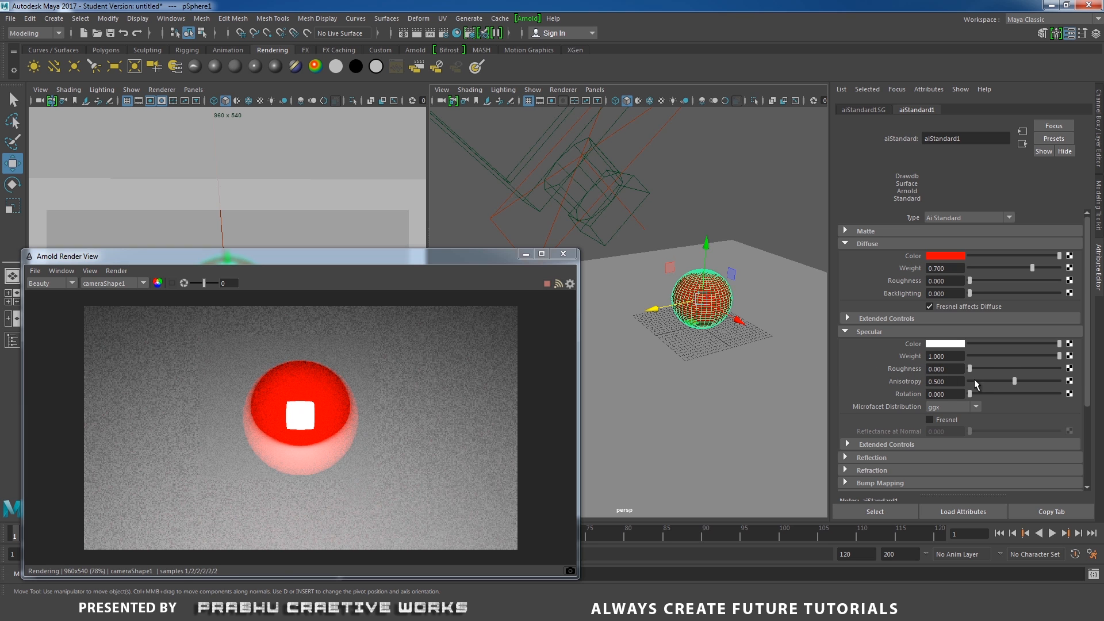
pyautogui.moveTo(1058, 356); pyautogui.dragTo(1028, 361)
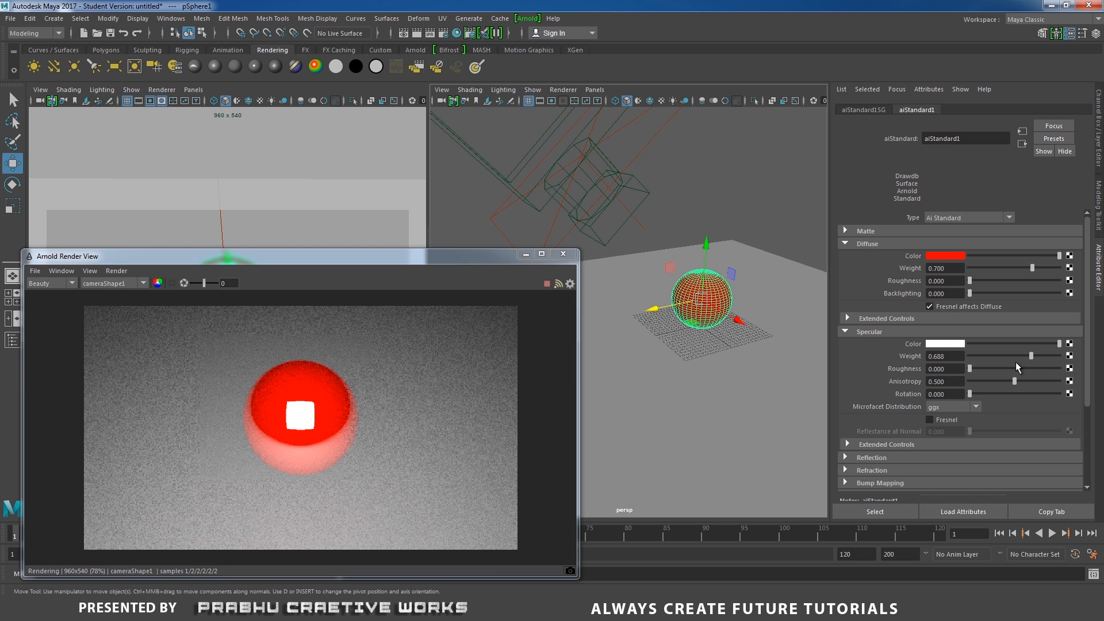
pyautogui.moveTo(1028, 361); pyautogui.dragTo(977, 368)
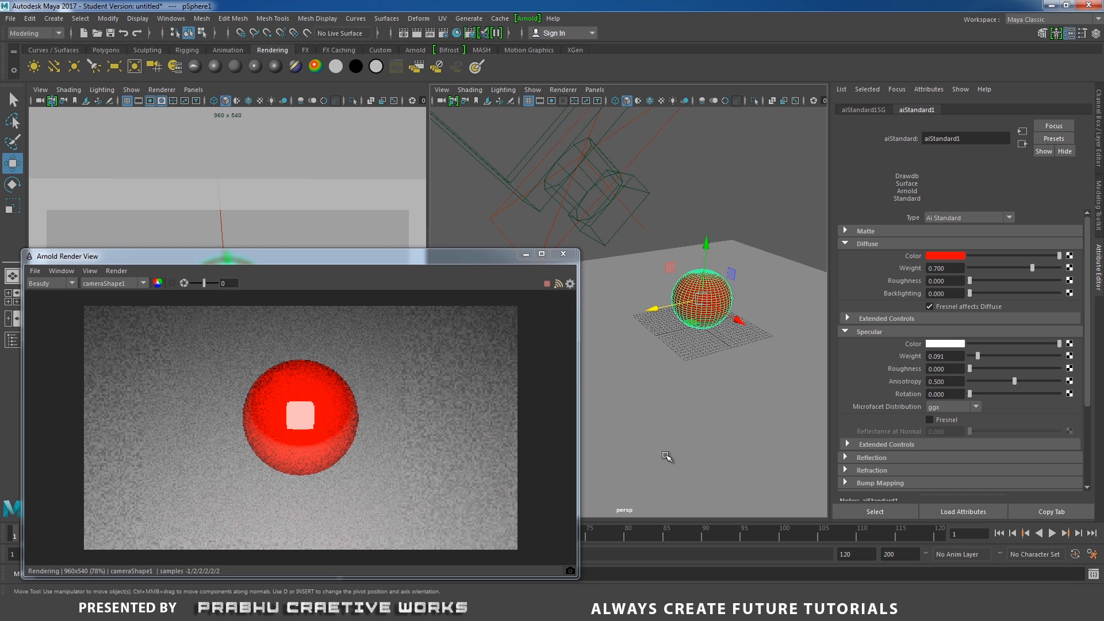
# - Select the area light and scale it up in the perspective view
pyautogui.moveTo(643, 142); pyautogui.dragTo(659, 156)
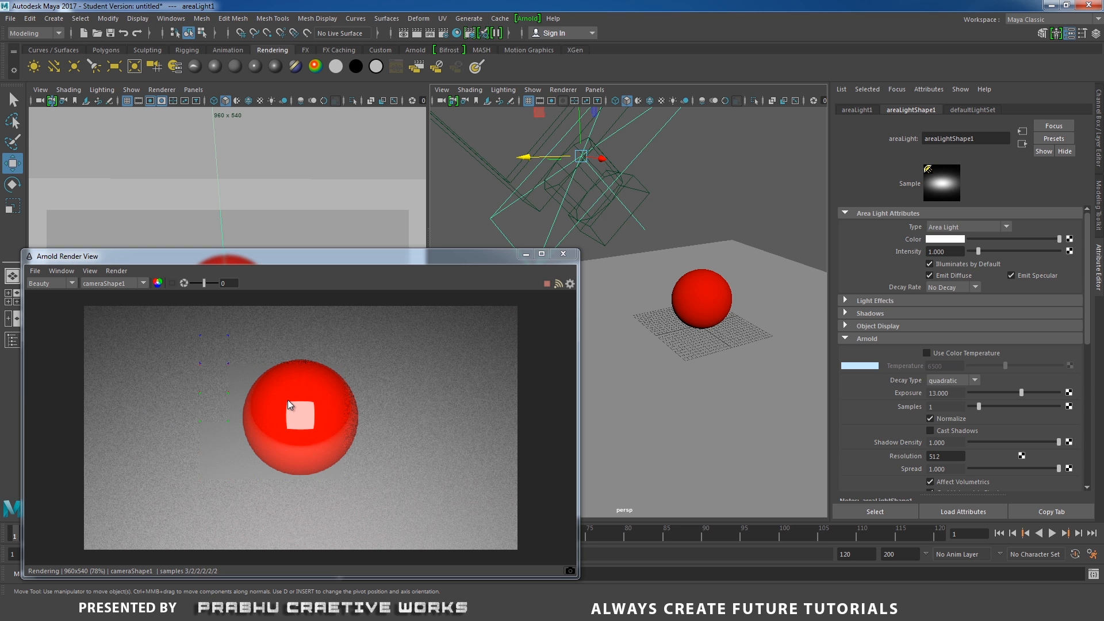
pyautogui.scroll(-6, 621, 336)
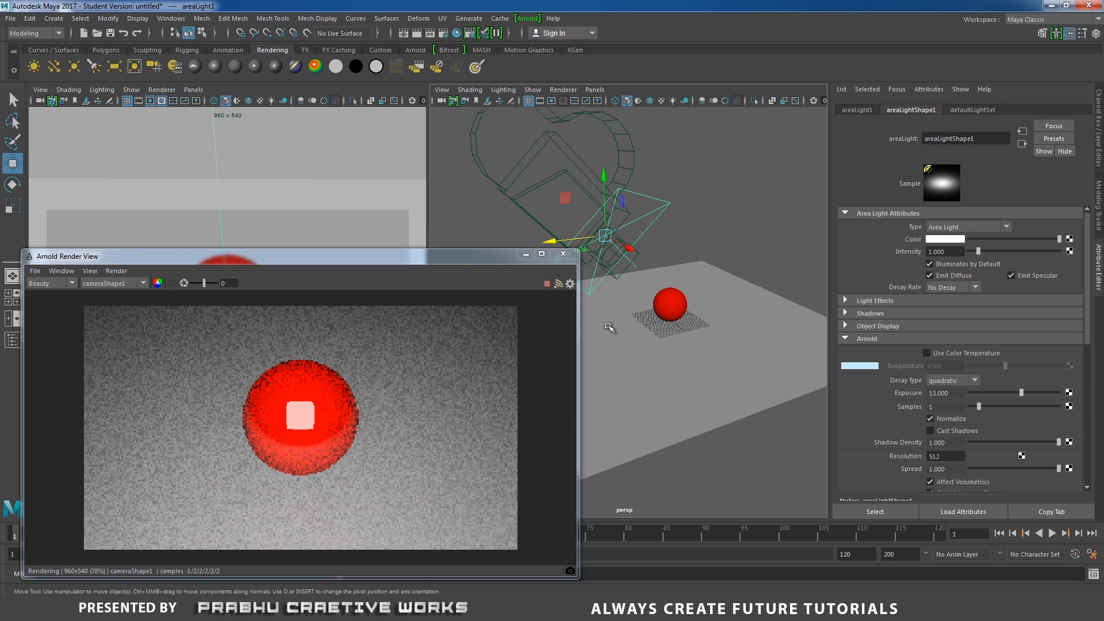
pyautogui.keyDown('alt'); pyautogui.moveTo(610, 327); pyautogui.dragTo(610, 331, button='middle'); pyautogui.keyUp('alt')
pyautogui.press('r')
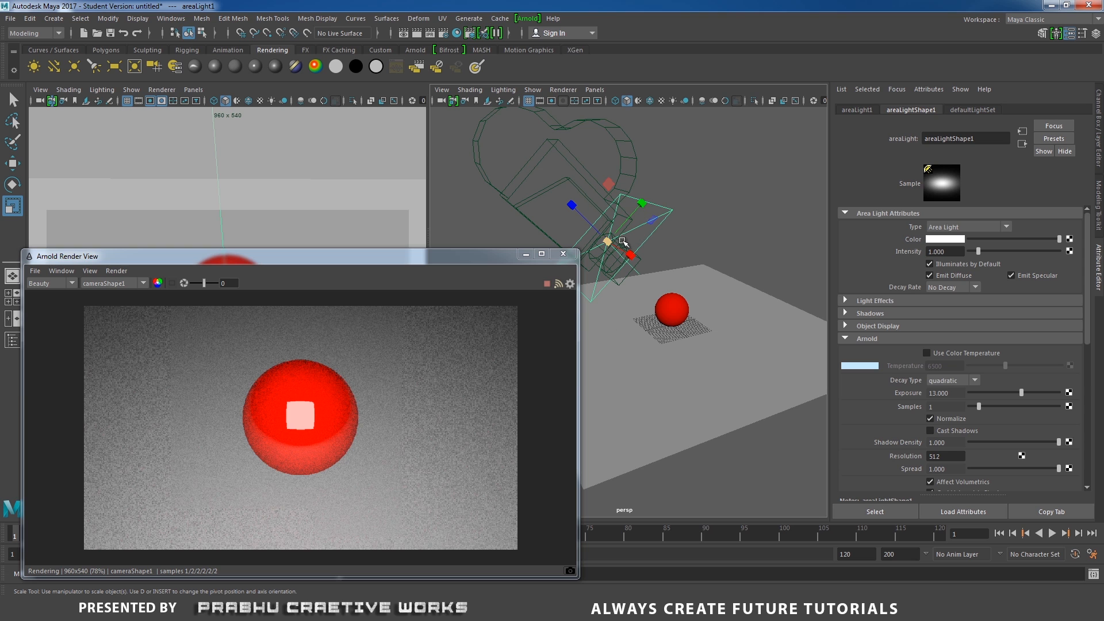
pyautogui.moveTo(608, 242); pyautogui.dragTo(653, 195)
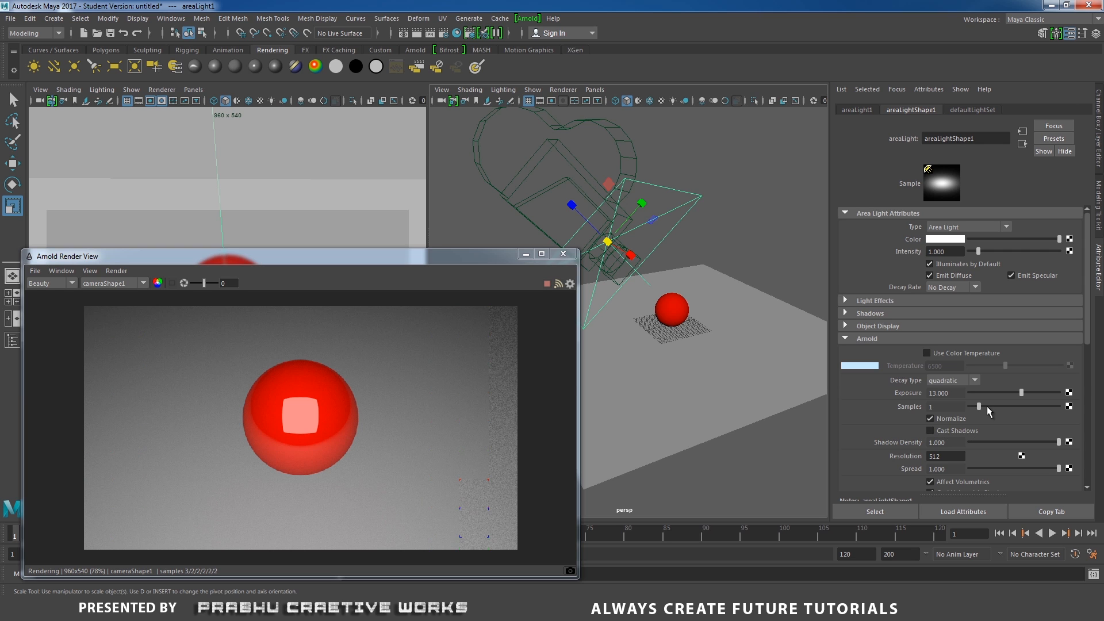
# - Set the area light's Arnold samples to 2 and close the Arnold Render View
pyautogui.moveTo(980, 404); pyautogui.dragTo(984, 405)
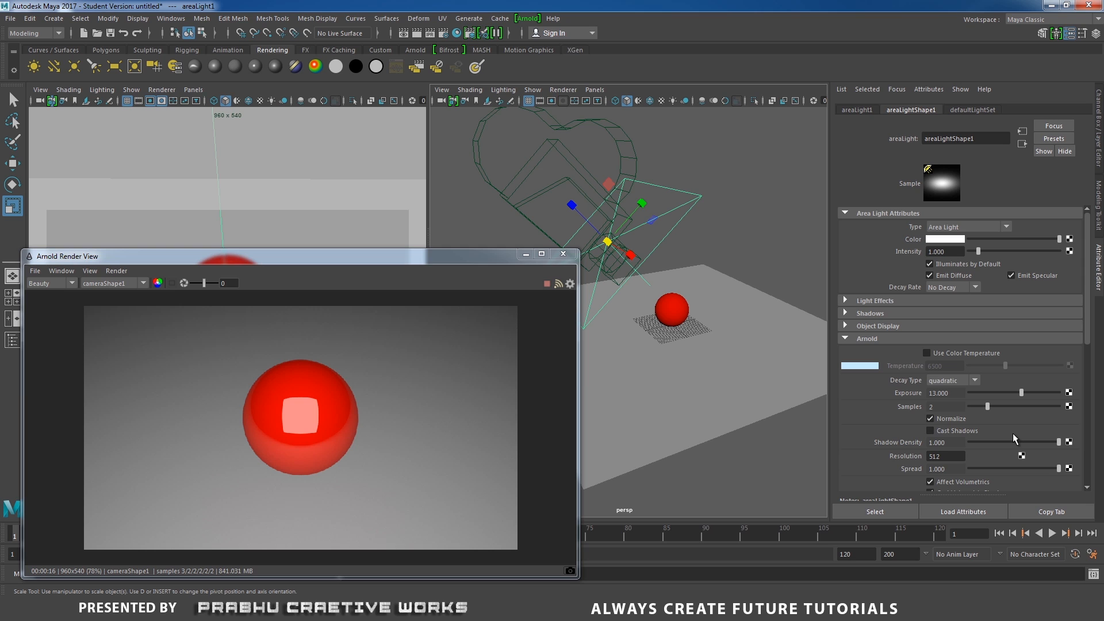
pyautogui.click(566, 255)
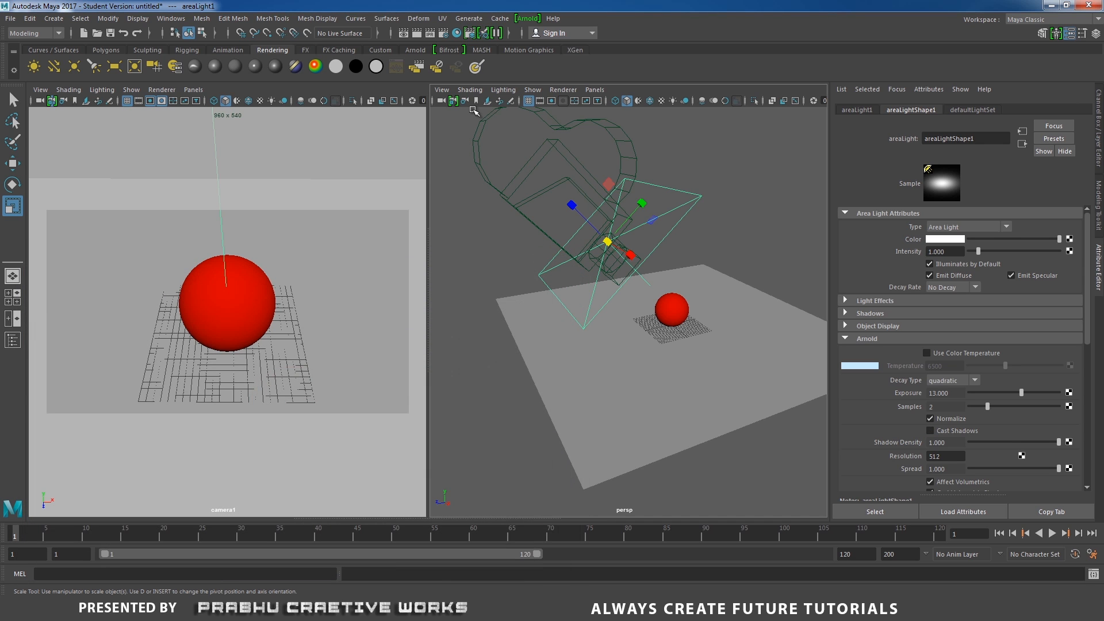
# - Open the Render Setup window and collapse its Scene section
pyautogui.click(1098, 138)
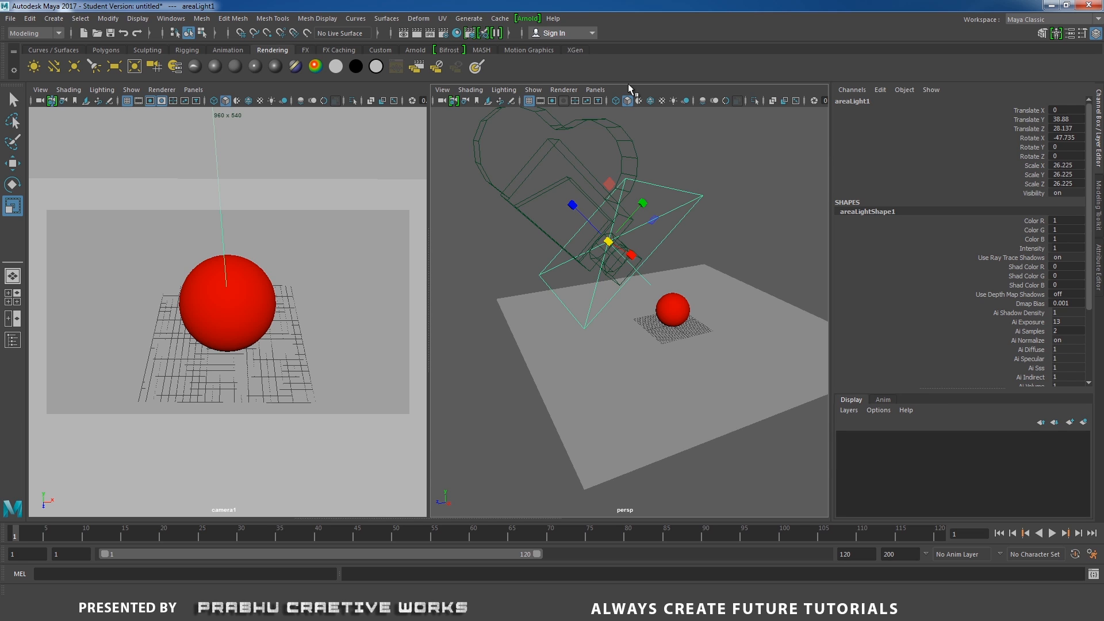
pyautogui.click(473, 35)
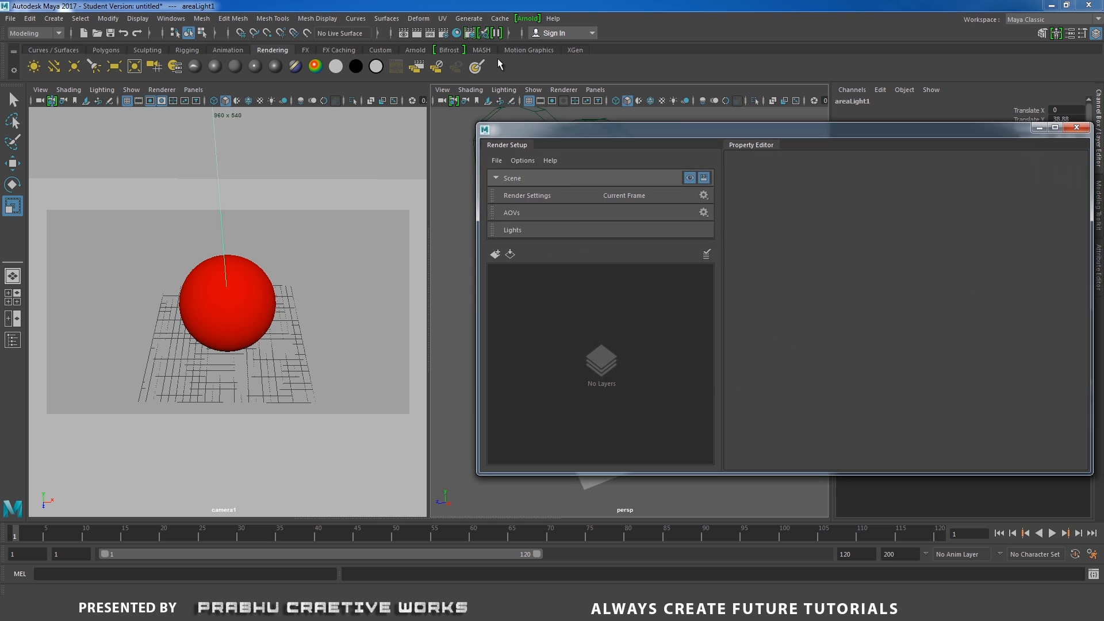
pyautogui.moveTo(685, 127); pyautogui.dragTo(426, 148)
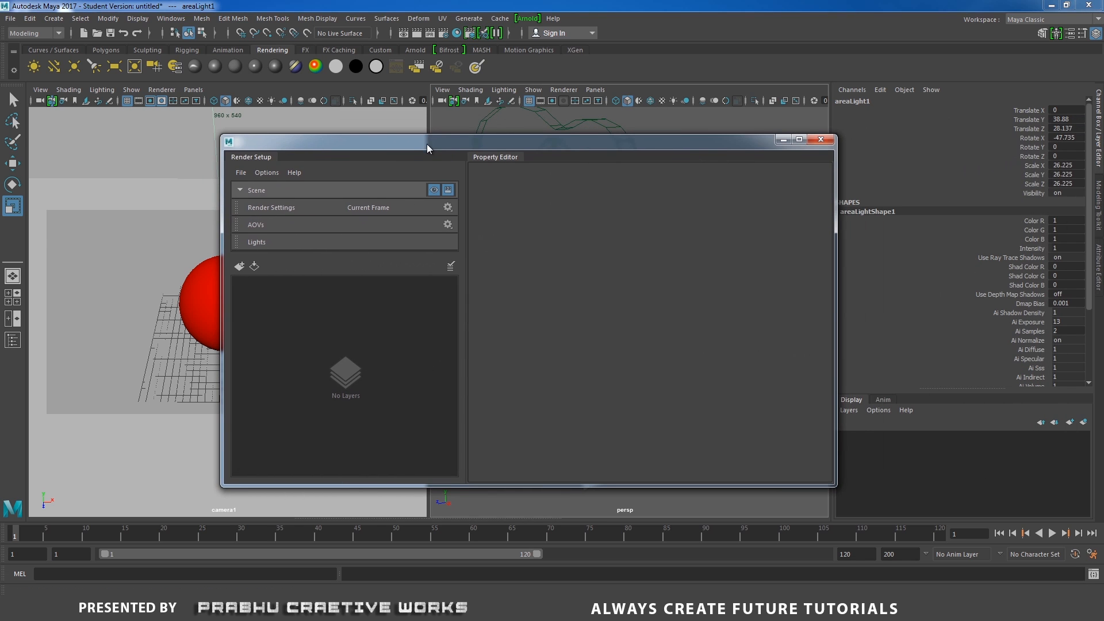
pyautogui.click(241, 191)
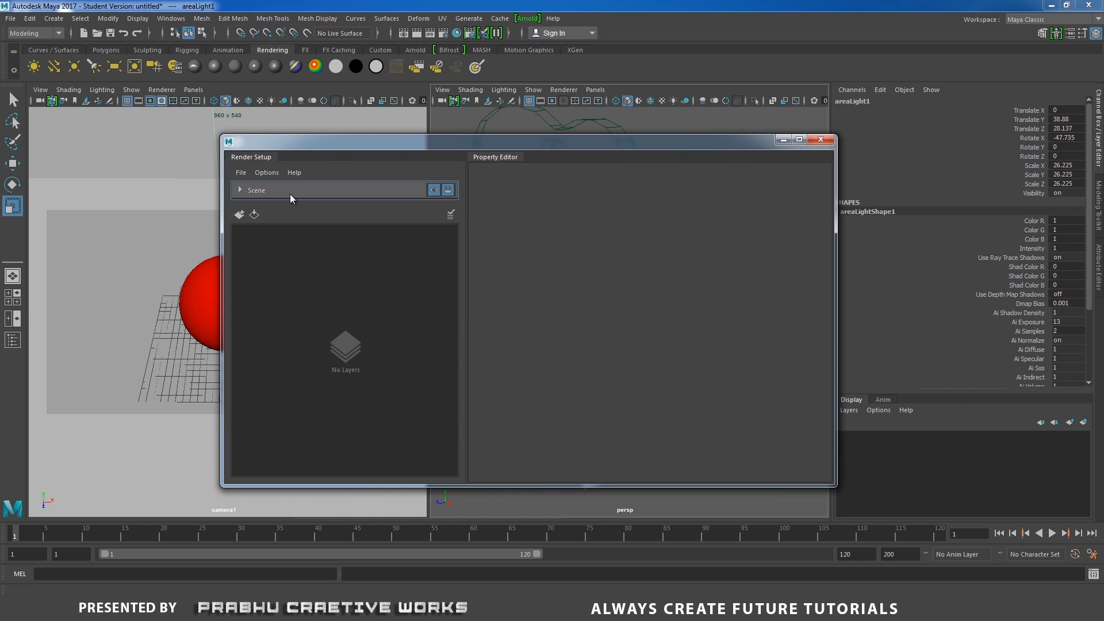
pyautogui.moveTo(409, 144); pyautogui.dragTo(334, 209)
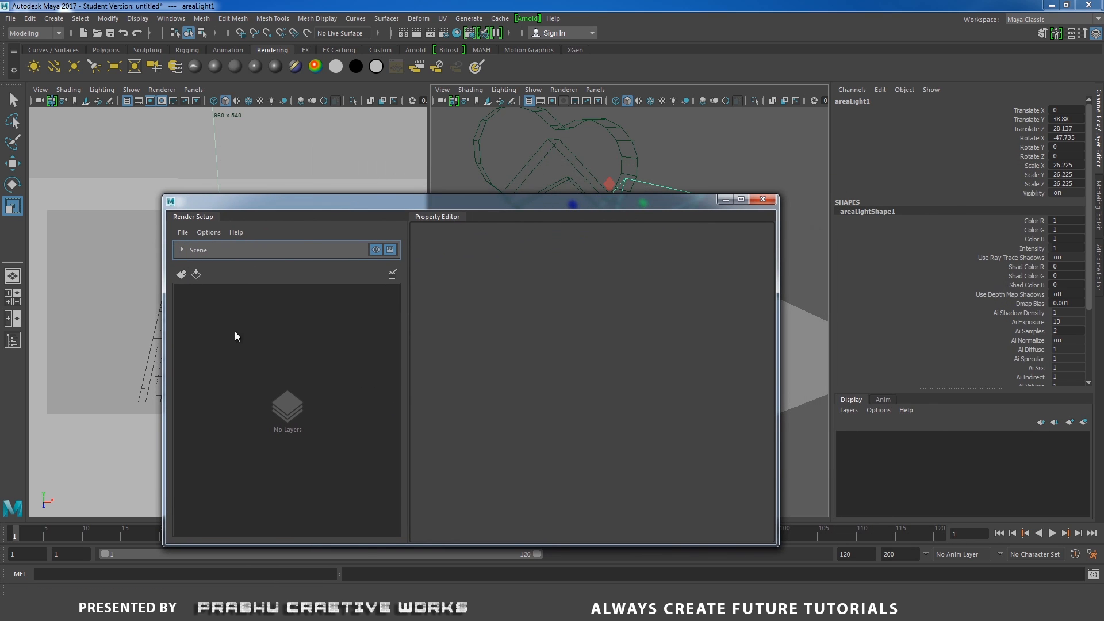
# - Create a new render layer and rename it clr
pyautogui.click(181, 274)
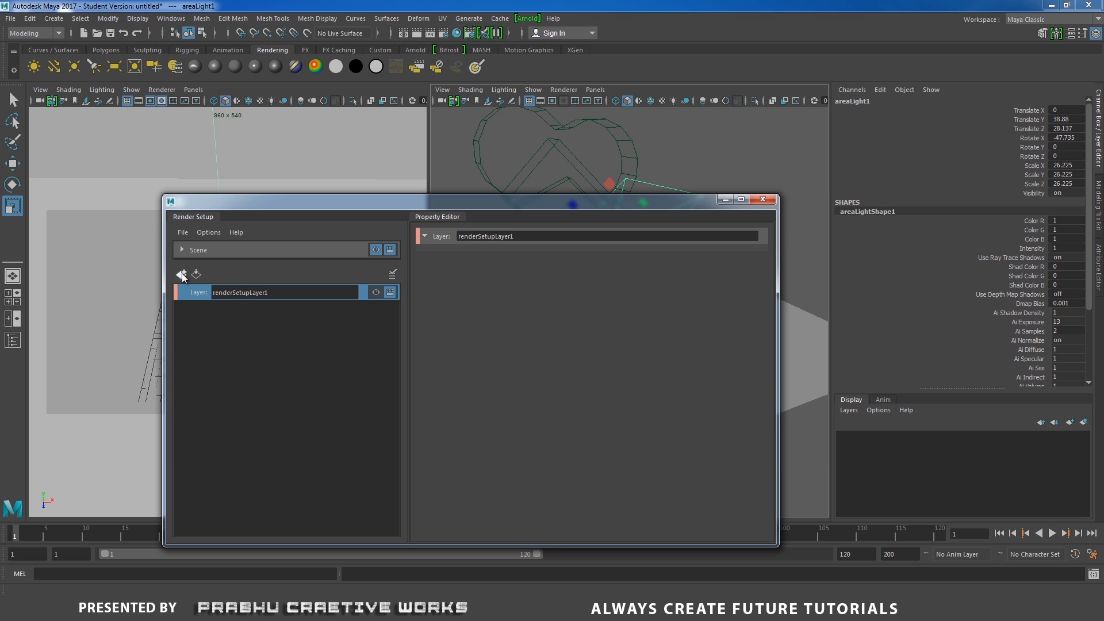
pyautogui.moveTo(271, 292); pyautogui.dragTo(194, 291)
pyautogui.write('clr')
pyautogui.press('Return')
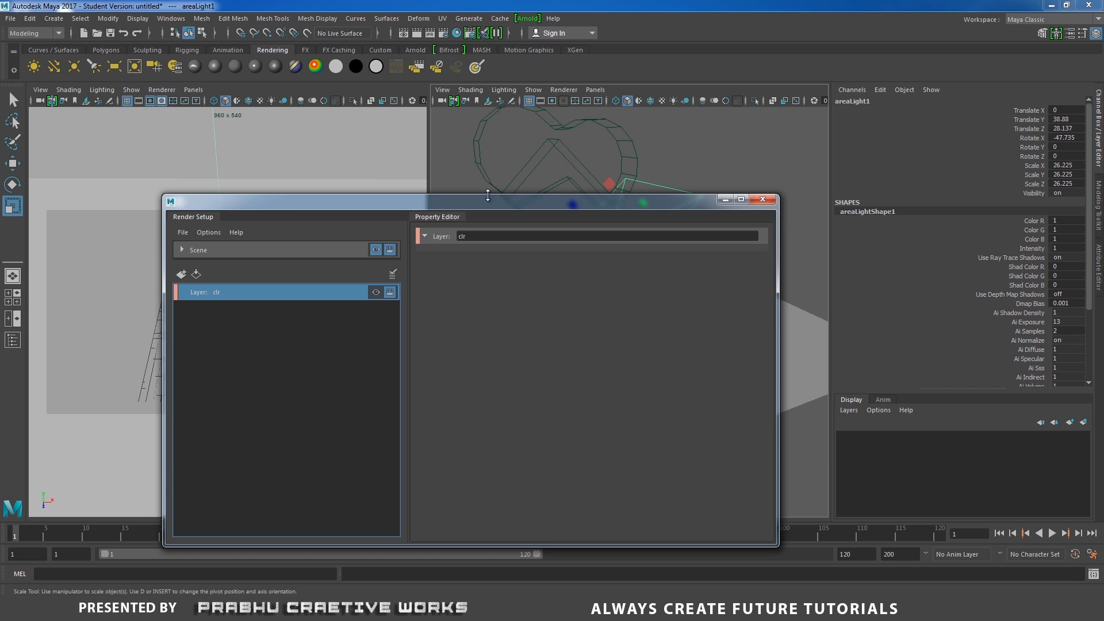
# - Create a collection inside the clr render layer
pyautogui.moveTo(495, 220); pyautogui.dragTo(723, 254)
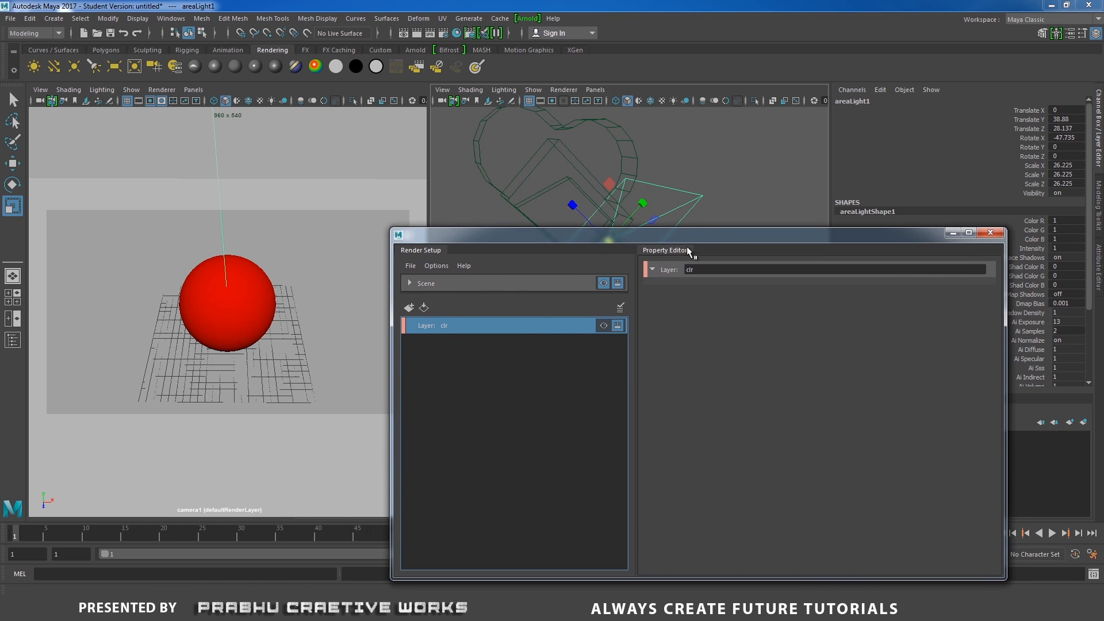
pyautogui.rightClick(516, 325)
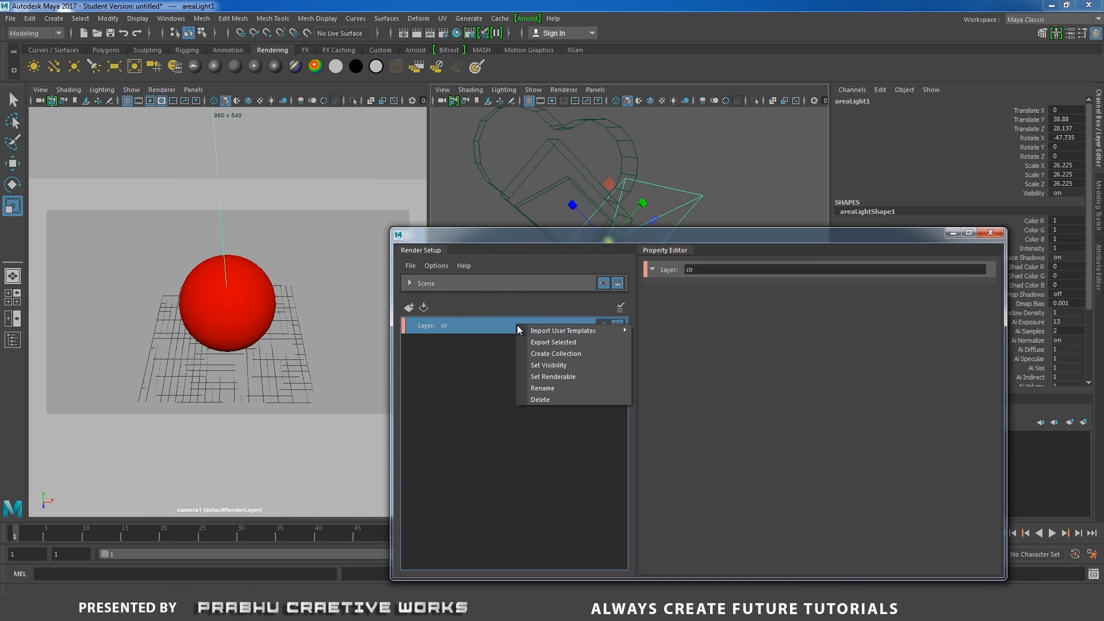
pyautogui.click(575, 356)
pyautogui.press('Return')
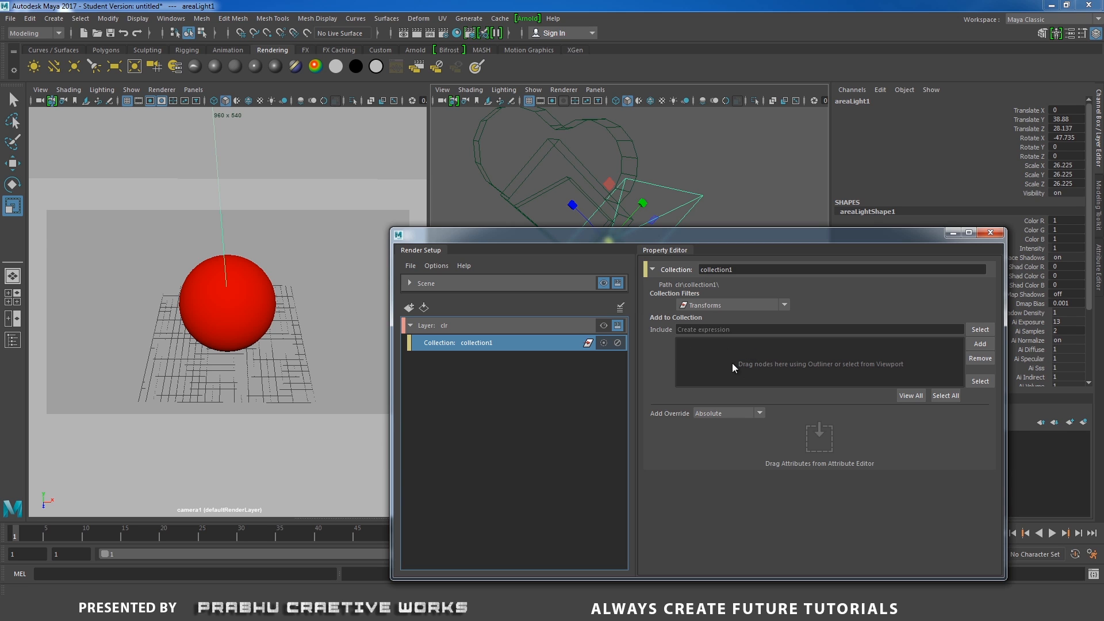
# - Open the Outliner and add pPlane1, pSphere1 and areaLight1 to the clr layer's collection
pyautogui.click(171, 17)
pyautogui.click(197, 140)
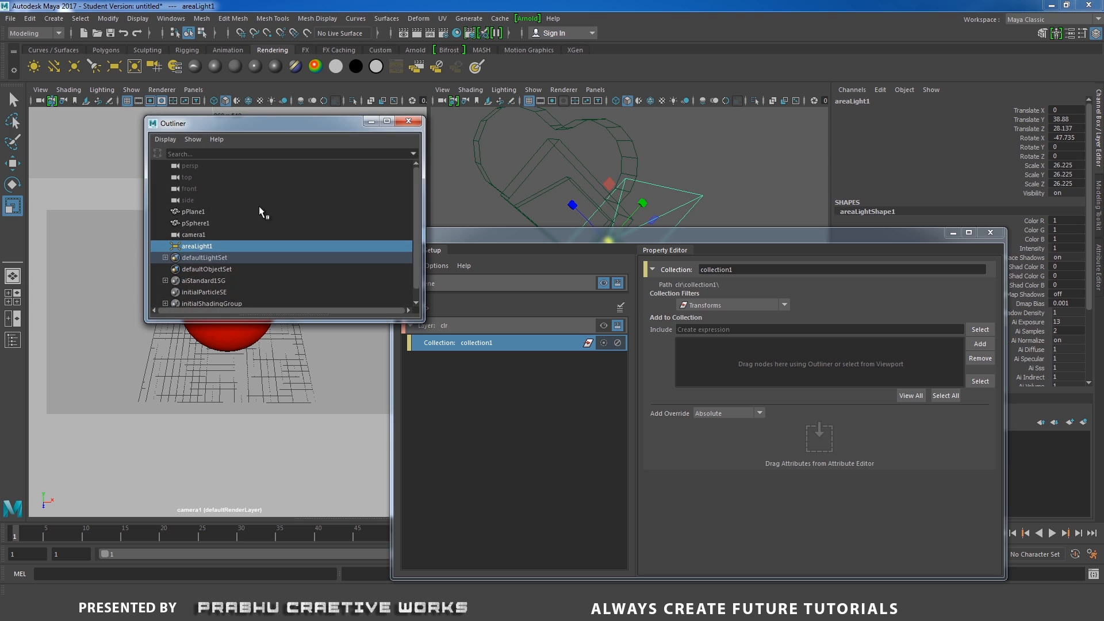
pyautogui.moveTo(288, 128); pyautogui.dragTo(227, 350)
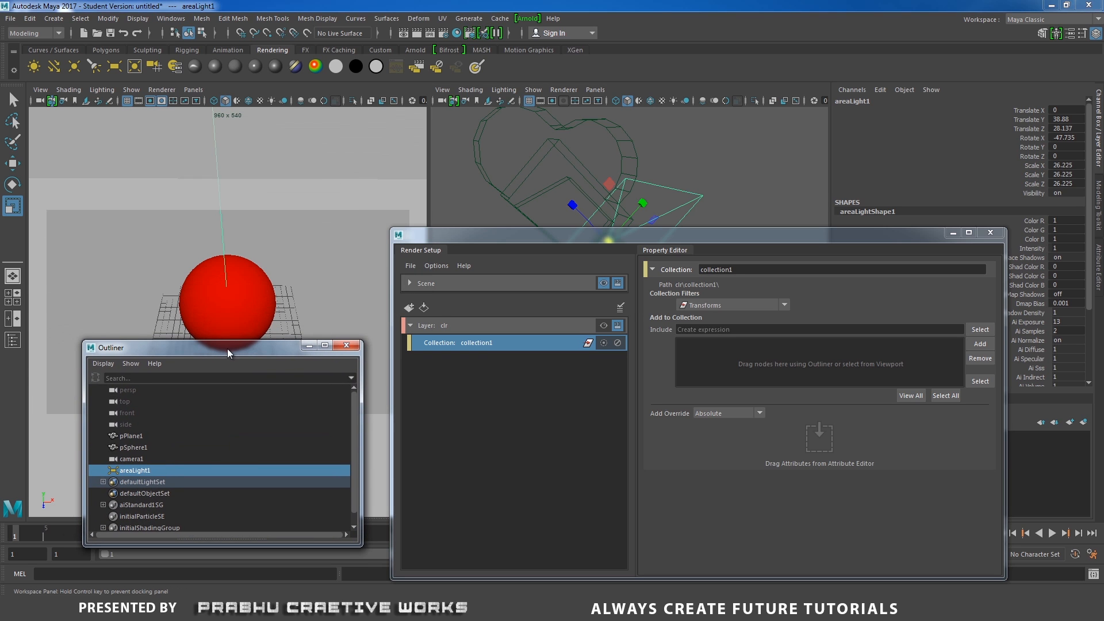
pyautogui.click(131, 435)
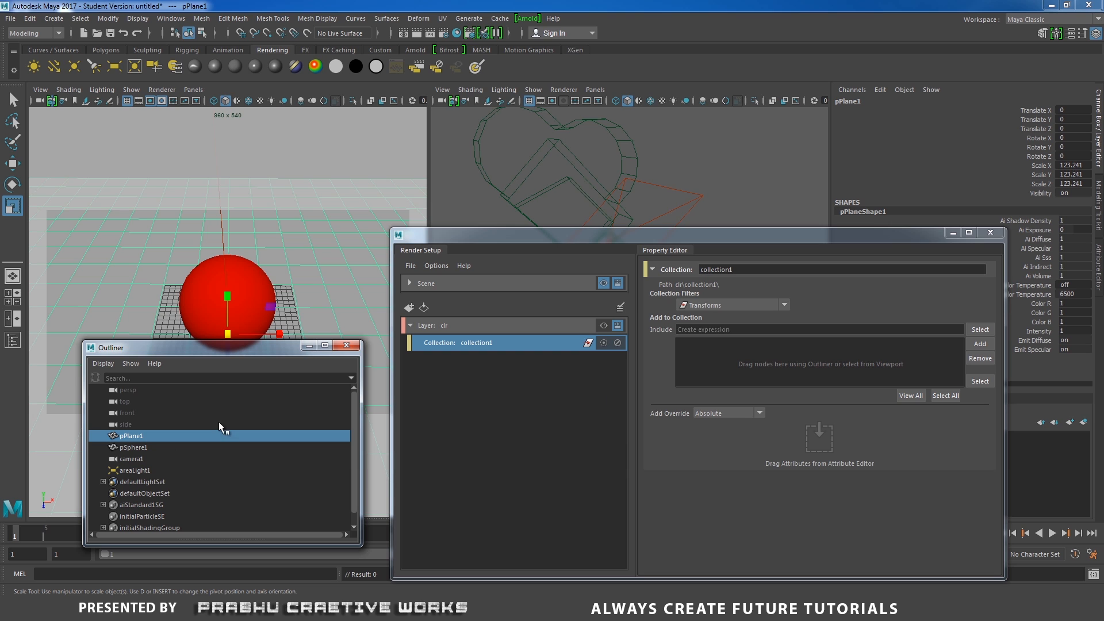
pyautogui.keyDown('ctrl'); pyautogui.click(140, 447); pyautogui.keyUp('ctrl')
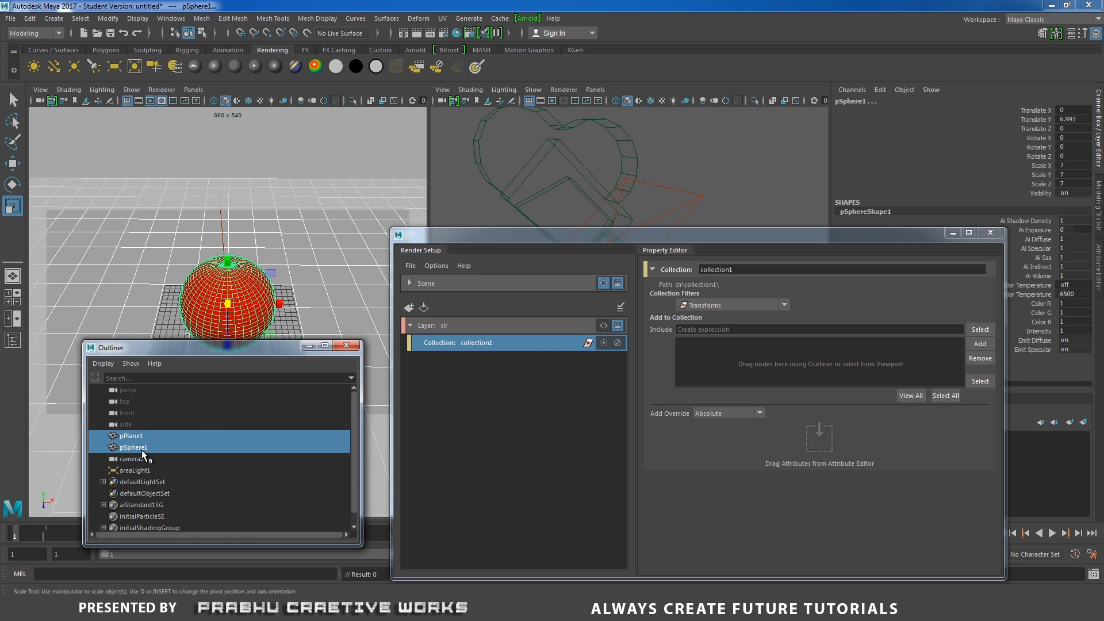
pyautogui.keyDown('ctrl'); pyautogui.click(142, 469); pyautogui.keyUp('ctrl')
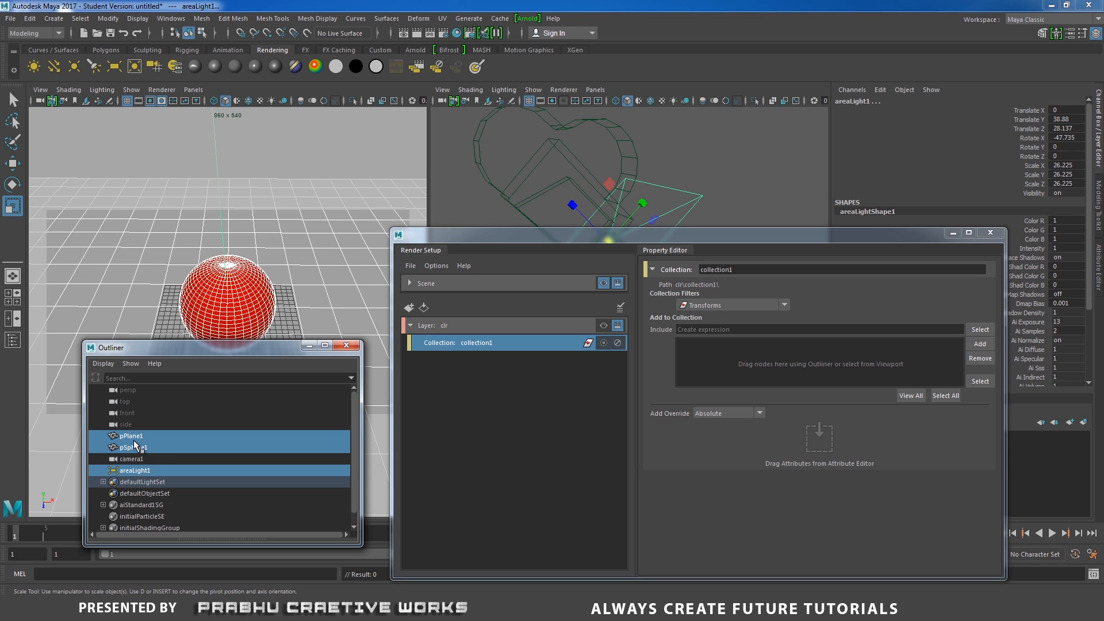
pyautogui.moveTo(135, 446); pyautogui.dragTo(752, 368)
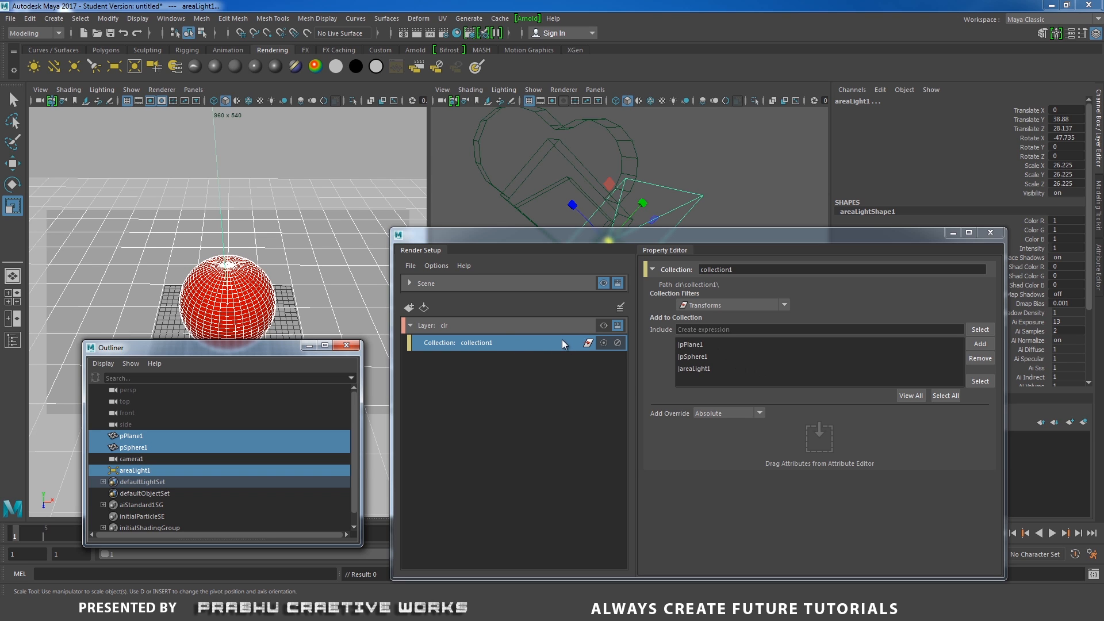
# - Collapse the clr layer and create a second render layer named Occ
pyautogui.click(411, 326)
pyautogui.click(503, 327)
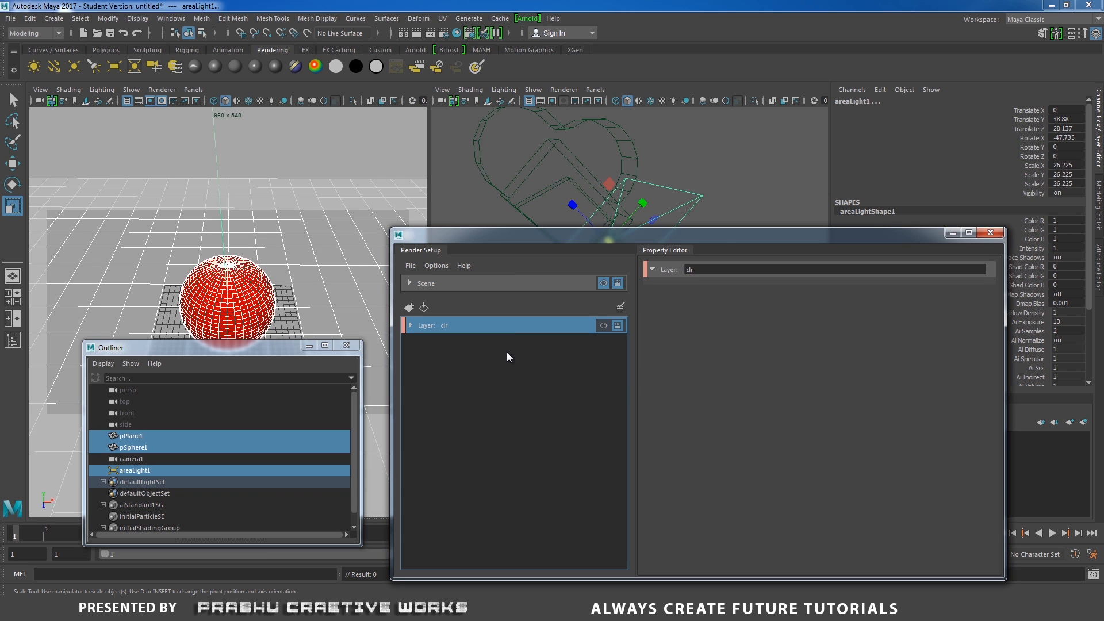
pyautogui.click(507, 354)
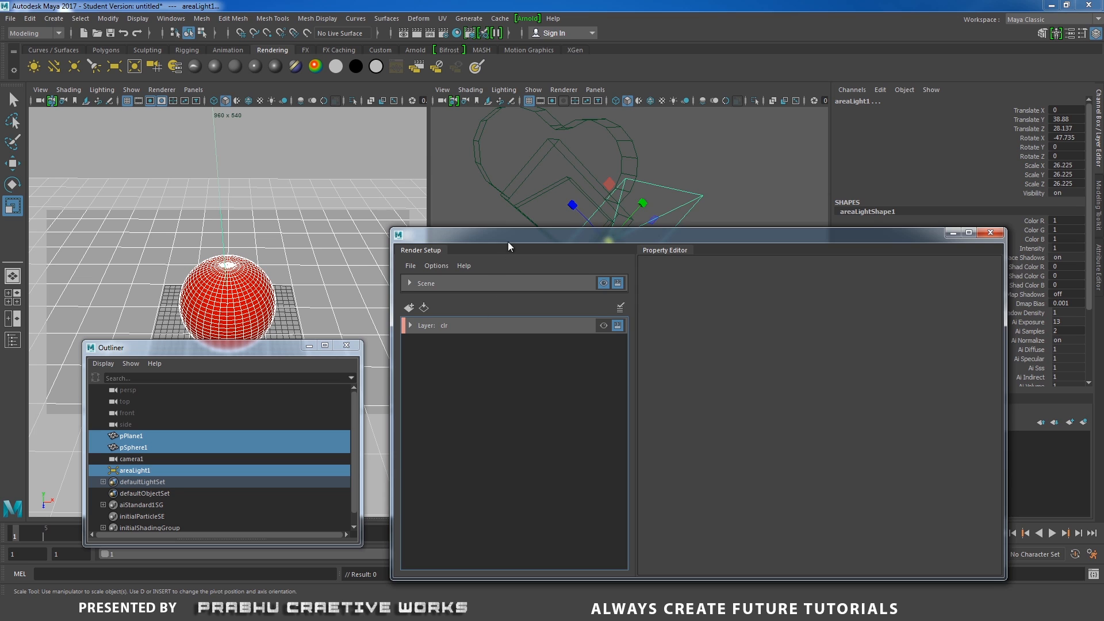
pyautogui.moveTo(508, 242); pyautogui.dragTo(472, 219)
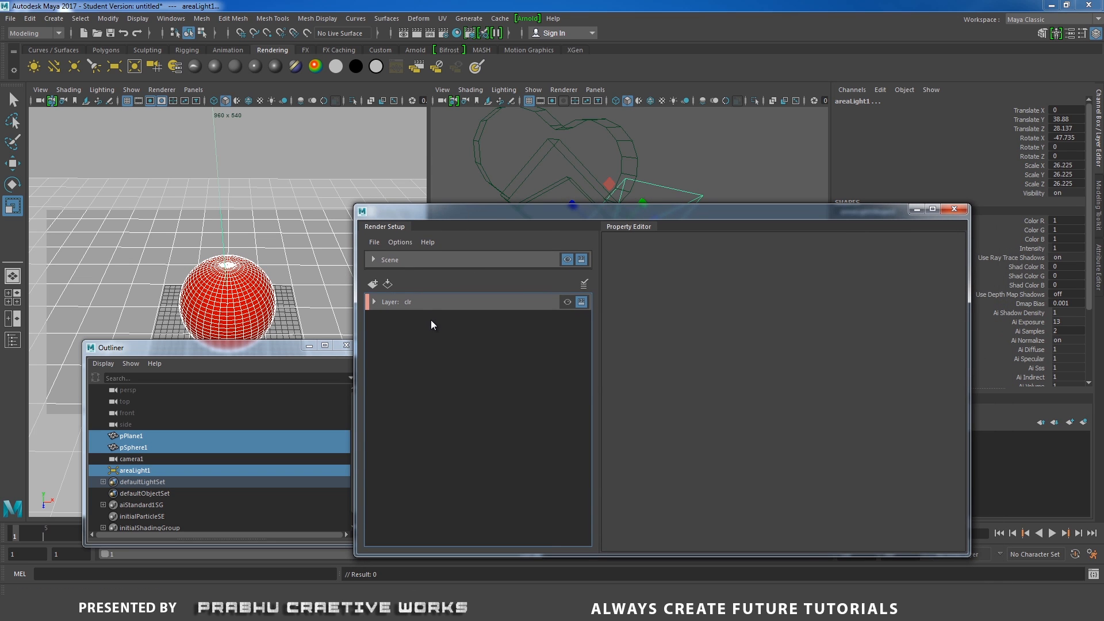
pyautogui.click(374, 284)
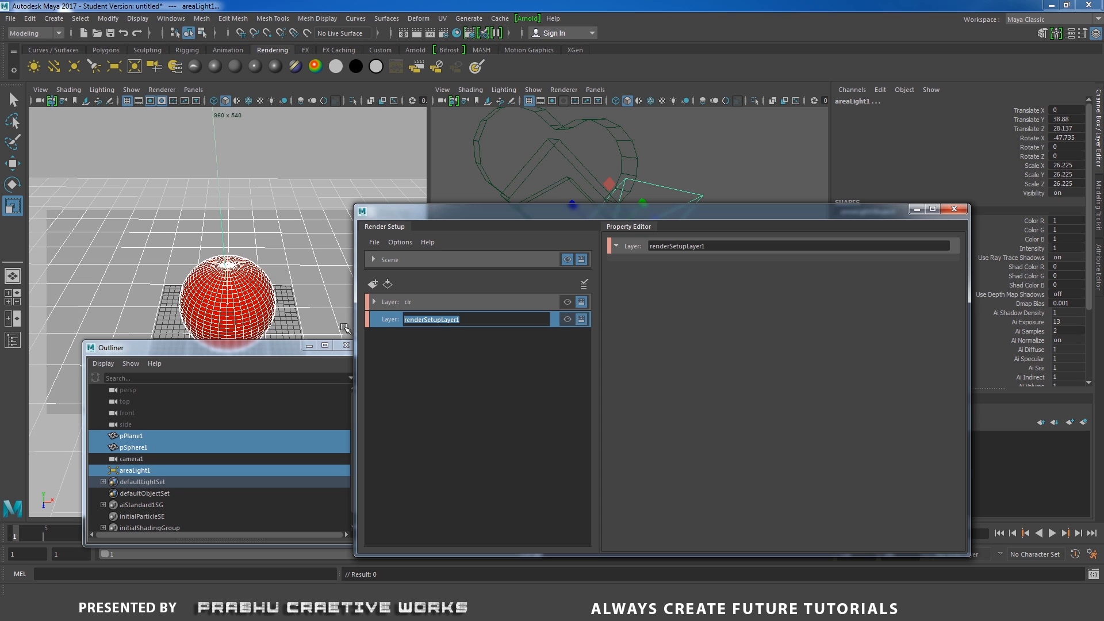
pyautogui.write('Occ')
pyautogui.press('Return')
# - Create a collection inside the Occ render layer
pyautogui.rightClick(436, 324)
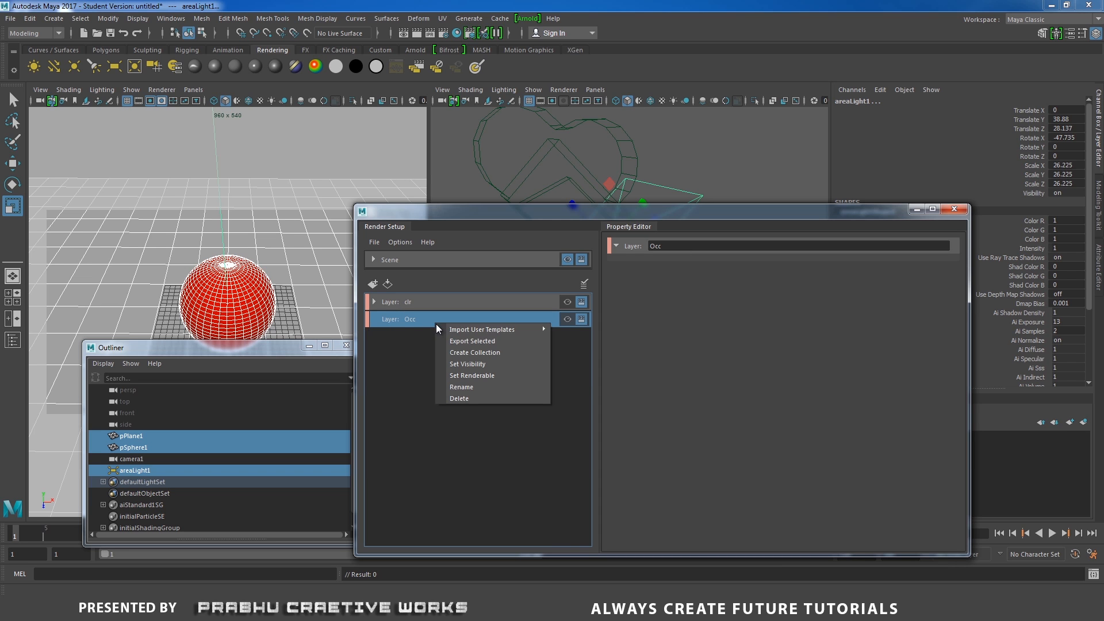
pyautogui.click(475, 351)
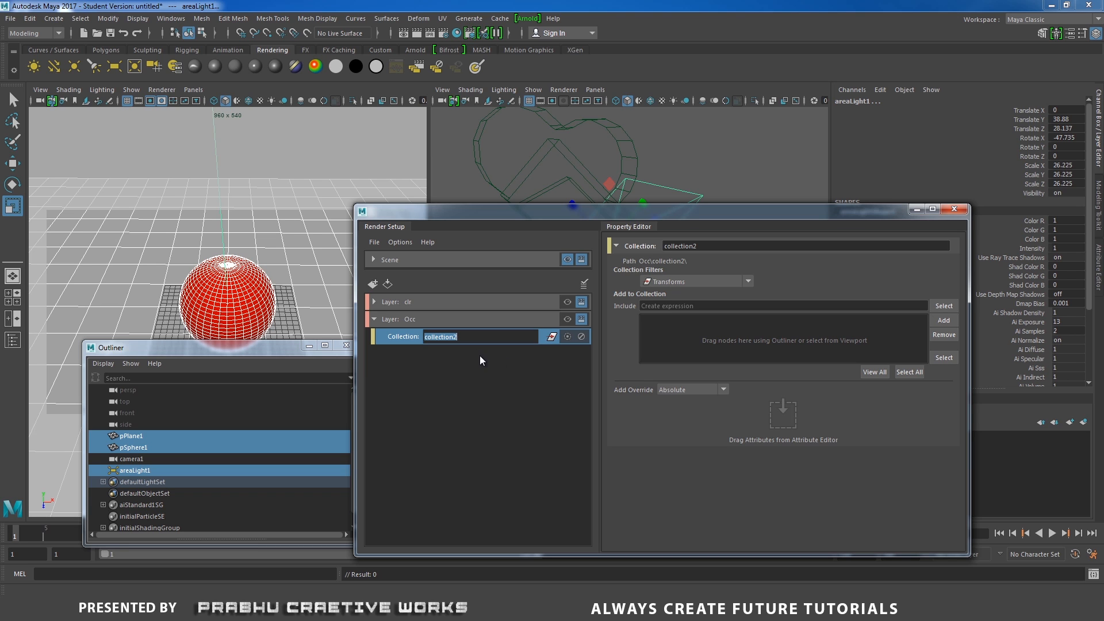
pyautogui.press('Return')
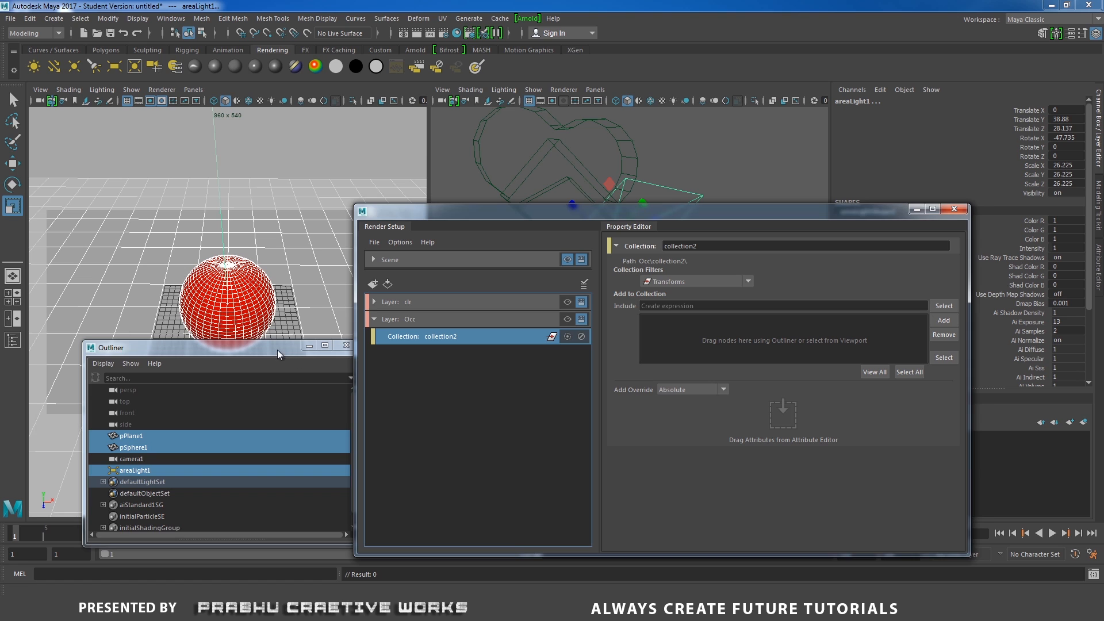
# - Add pPlane1 and pSphere1 from the Outliner to the Occ layer's collection
pyautogui.moveTo(277, 349); pyautogui.dragTo(247, 328)
pyautogui.click(114, 416)
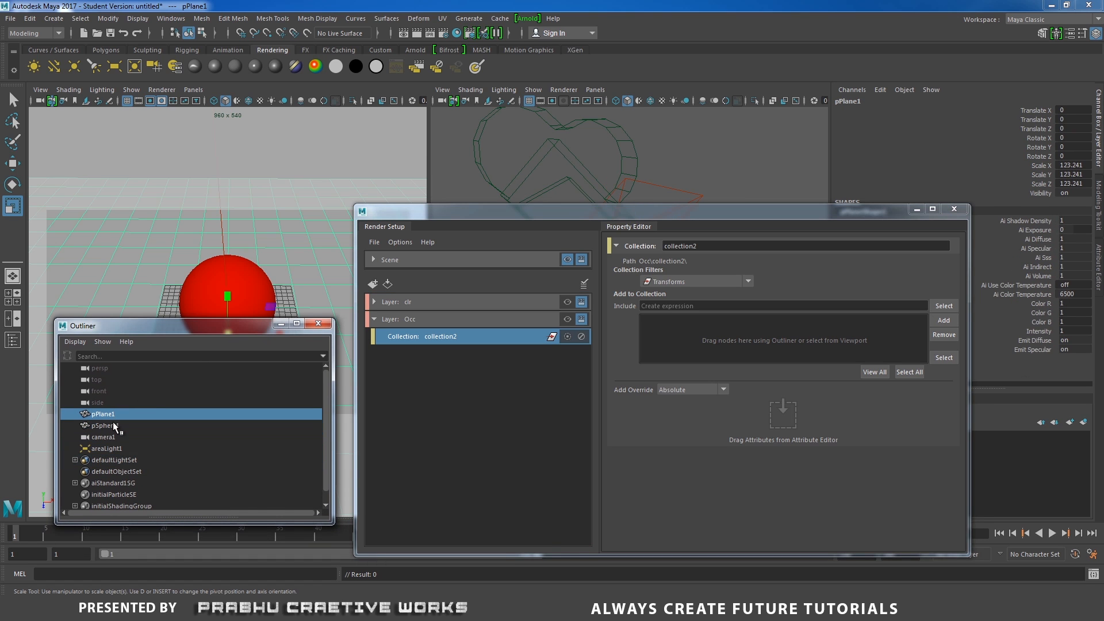
pyautogui.keyDown('ctrl'); pyautogui.click(115, 425); pyautogui.keyUp('ctrl')
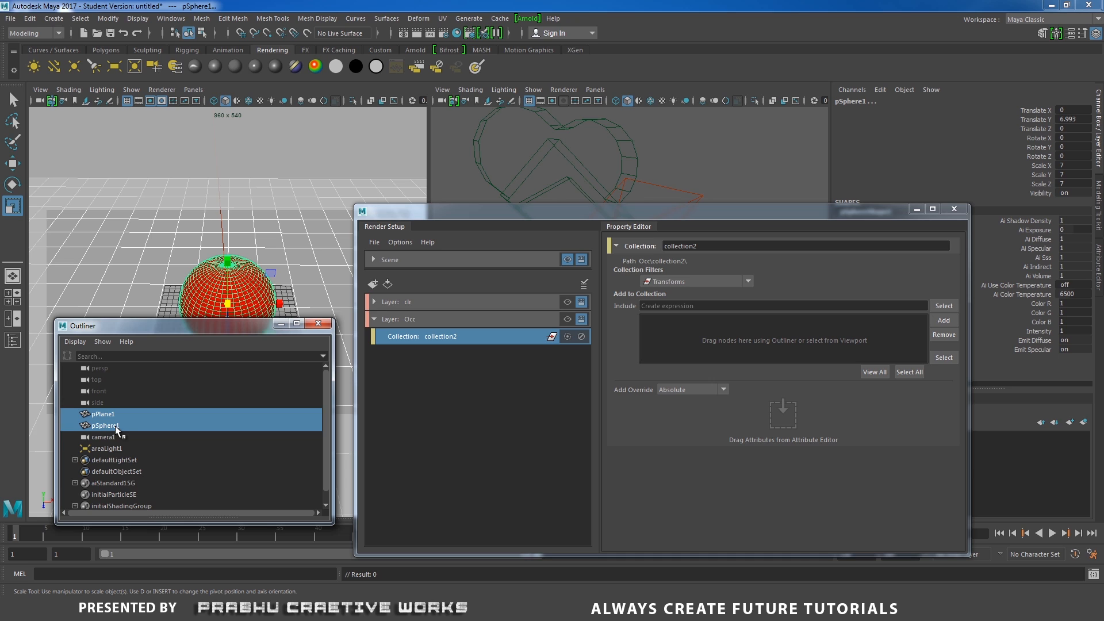
pyautogui.moveTo(117, 426); pyautogui.dragTo(704, 353)
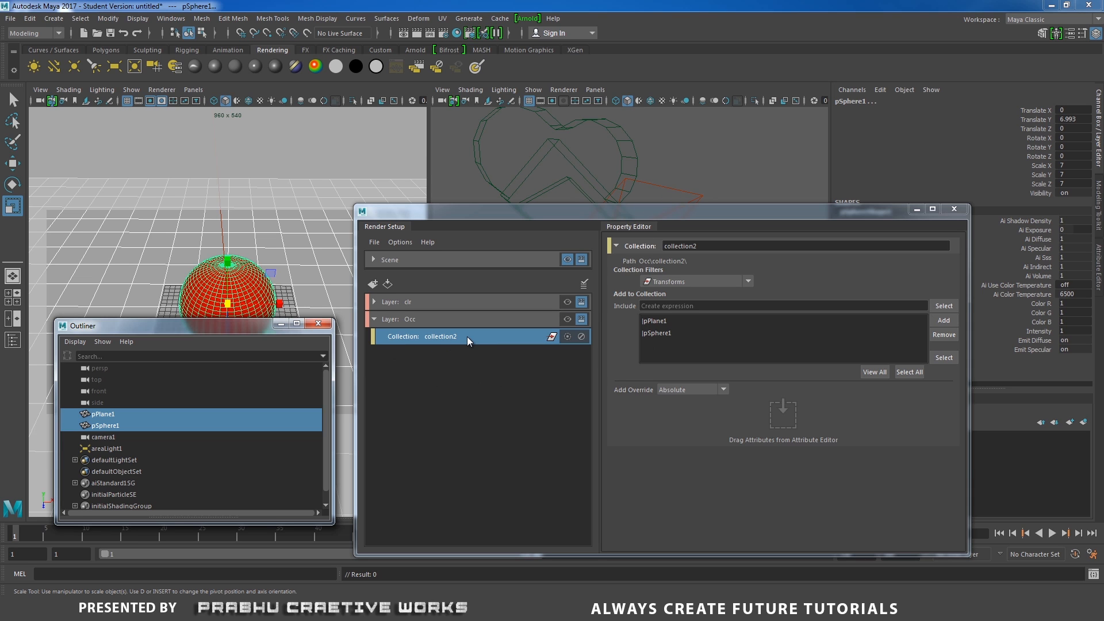
# - Make the Occ layer visible and render the current frame with Arnold
pyautogui.click(567, 319)
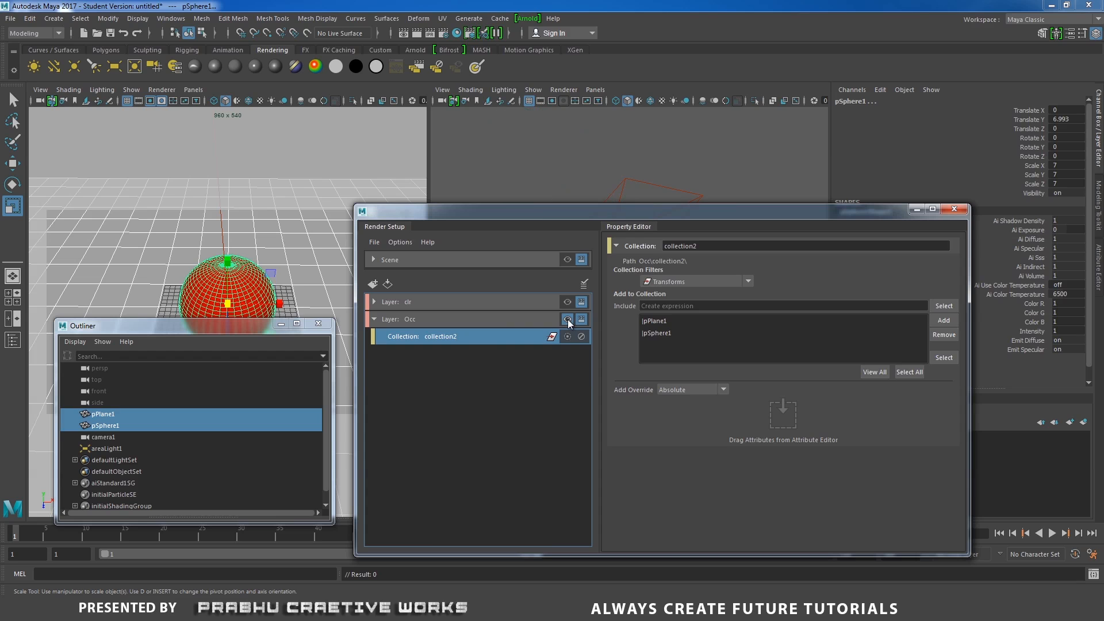
pyautogui.click(529, 320)
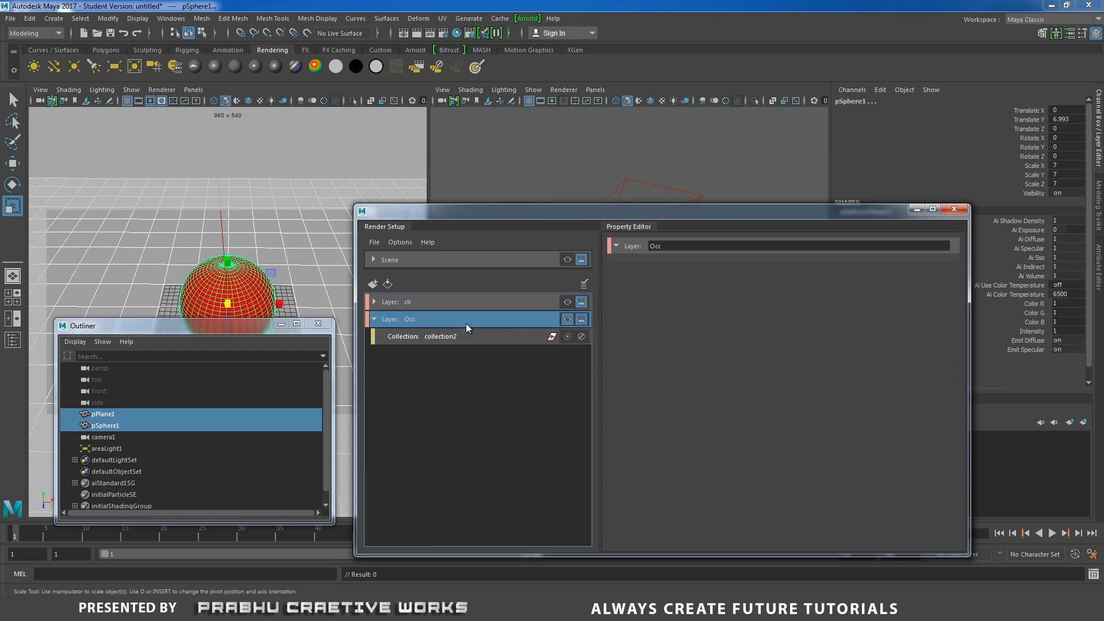
pyautogui.click(527, 19)
pyautogui.click(533, 38)
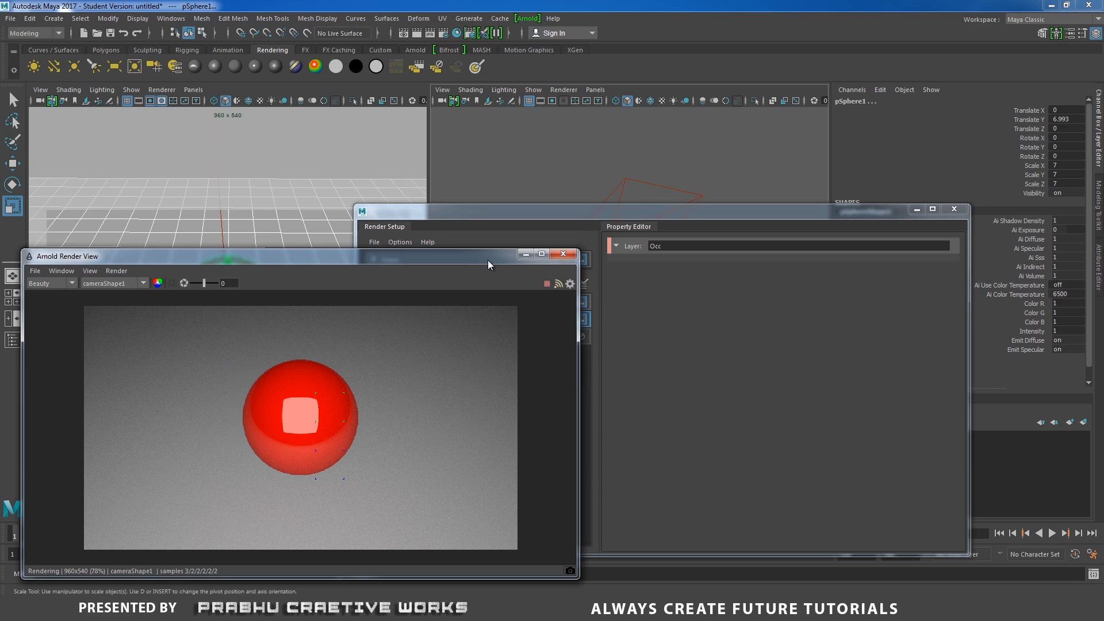
# - Close the Arnold Render View window
pyautogui.moveTo(483, 258)
pyautogui.mouseDown()
pyautogui.moveTo(339, 271)
pyautogui.moveTo(471, 246)
pyautogui.mouseUp()
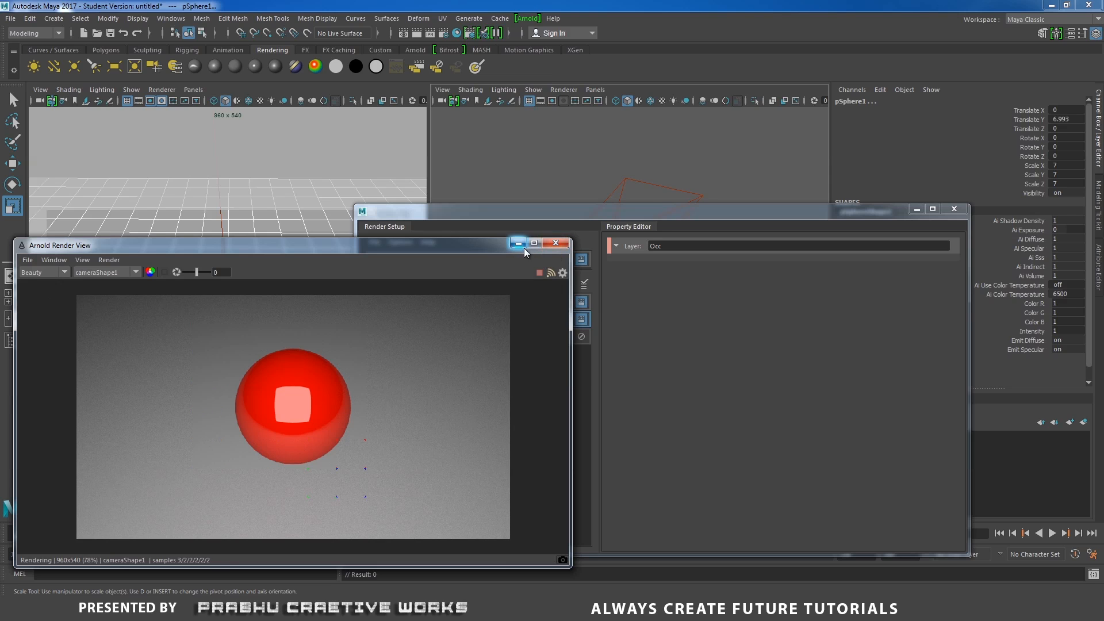
pyautogui.moveTo(486, 243); pyautogui.dragTo(471, 236)
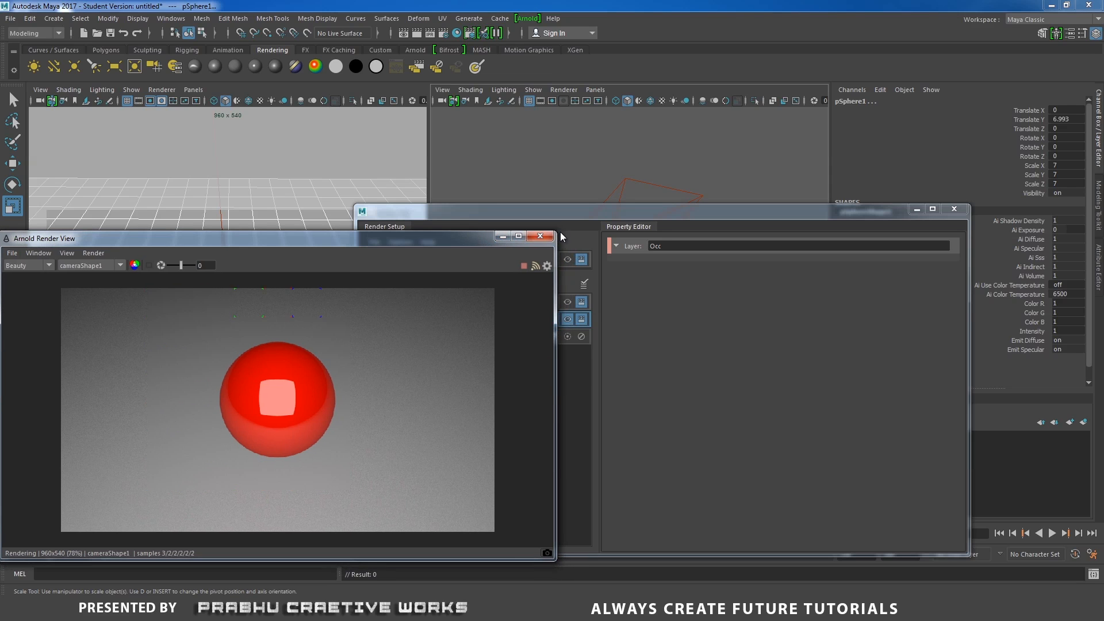
pyautogui.click(540, 237)
# - Add a material override to collection2 in the Occ render layer
pyautogui.click(434, 336)
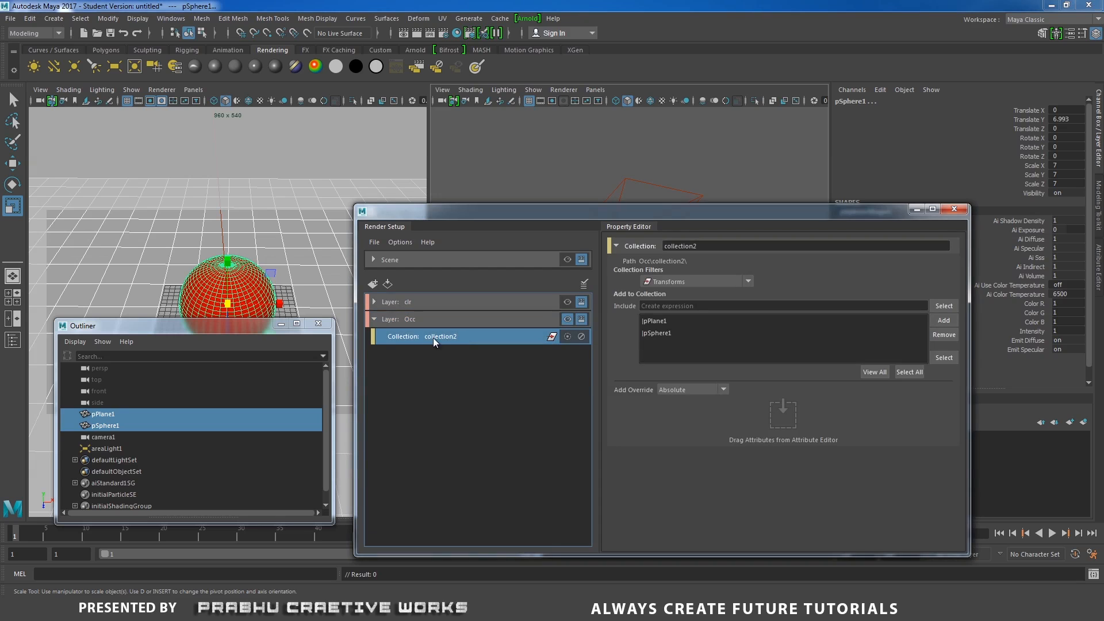
pyautogui.rightClick(485, 337)
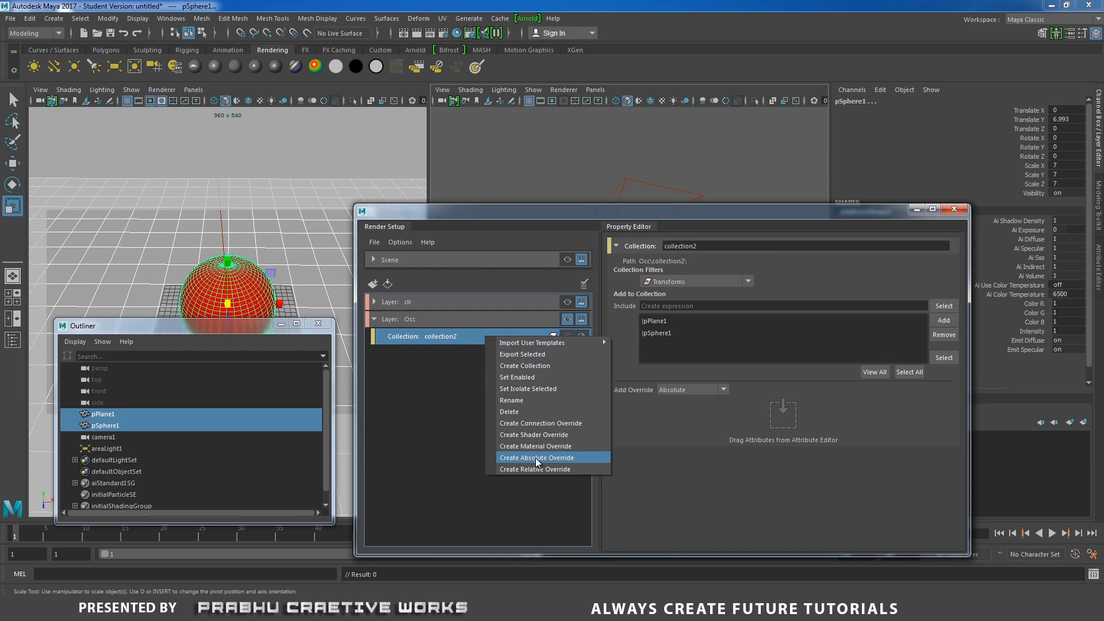
pyautogui.click(563, 444)
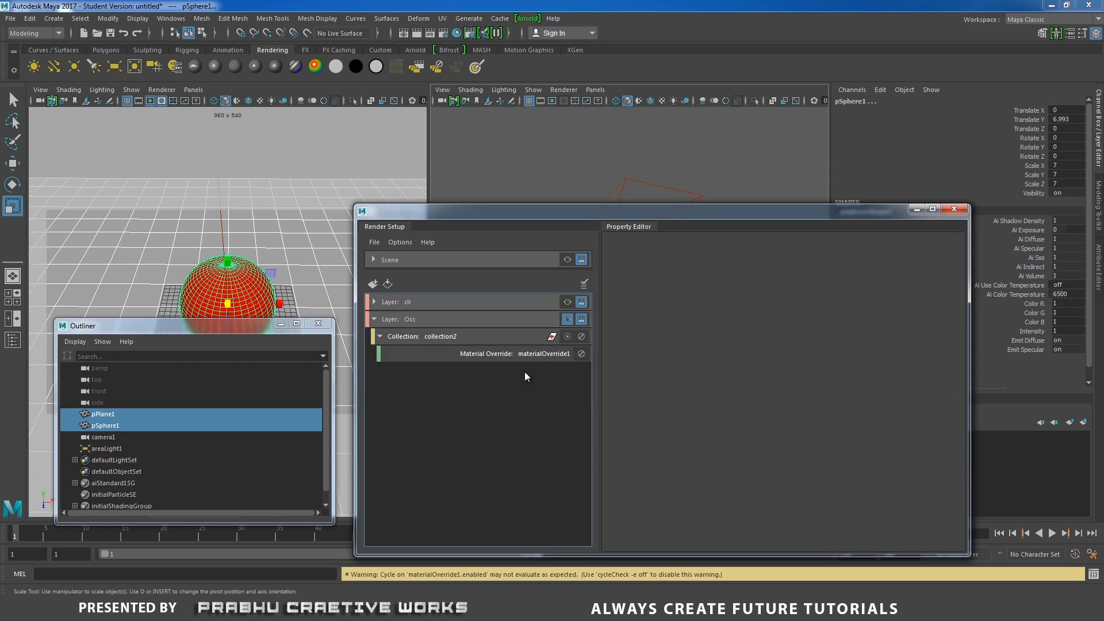
# - Create an aiAmbientOcclusion shader from the Arnold shaders as the material override's override material
pyautogui.click(553, 361)
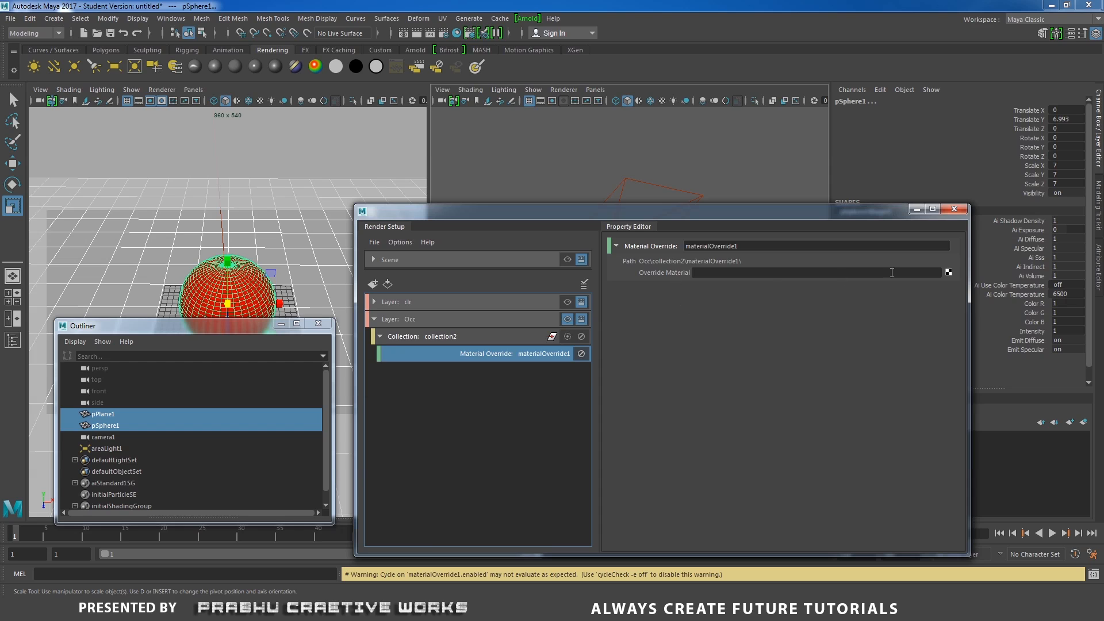
pyautogui.click(947, 272)
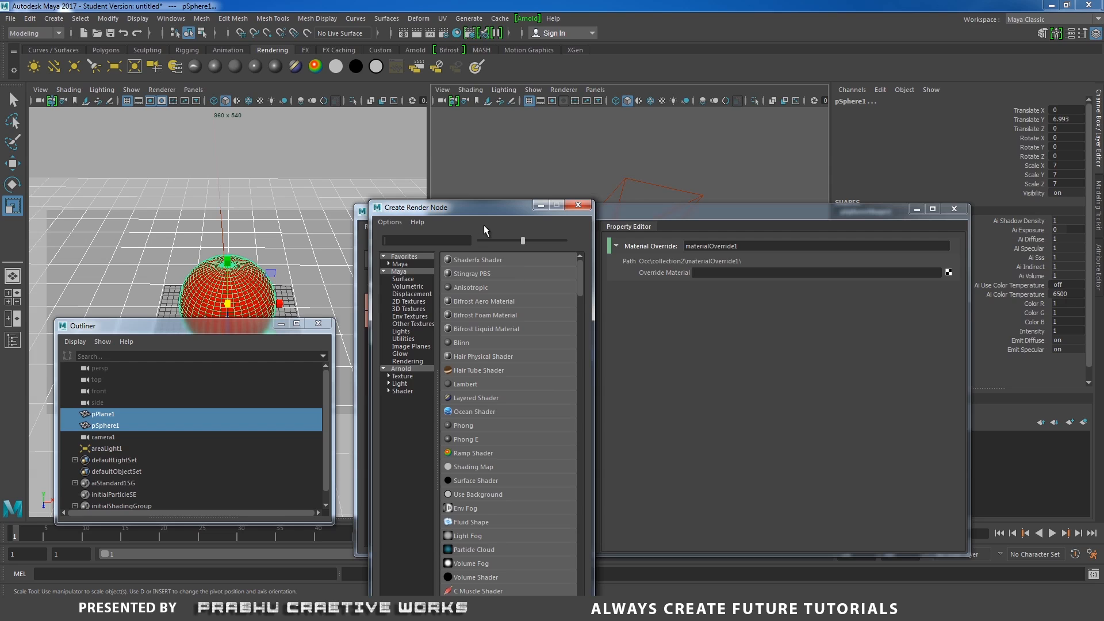
pyautogui.moveTo(484, 207); pyautogui.dragTo(616, 148)
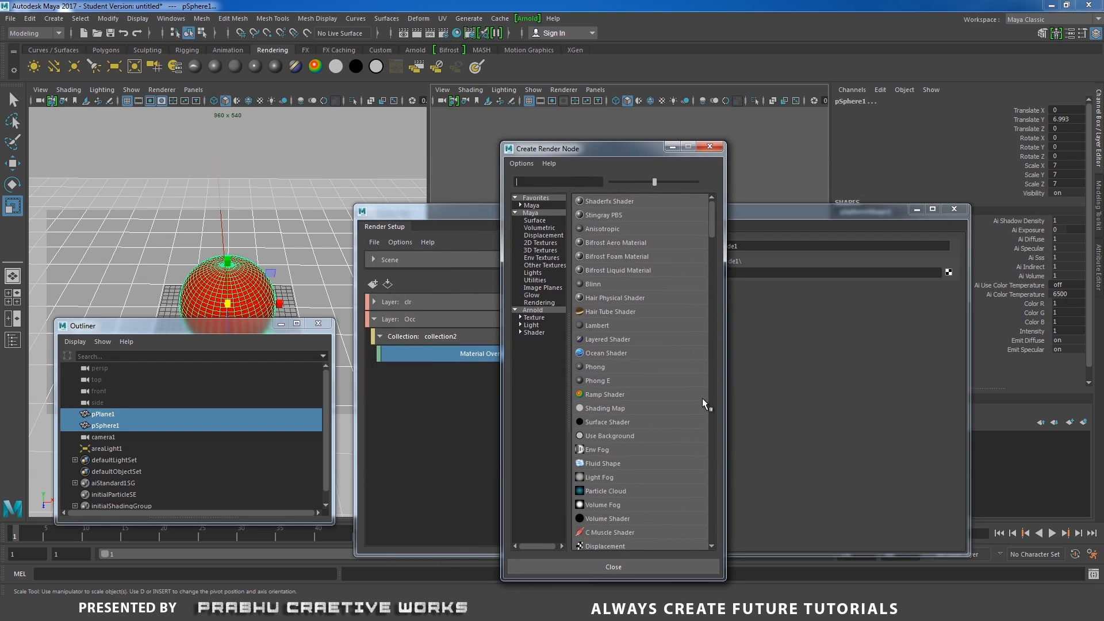
pyautogui.scroll(-3, 708, 236)
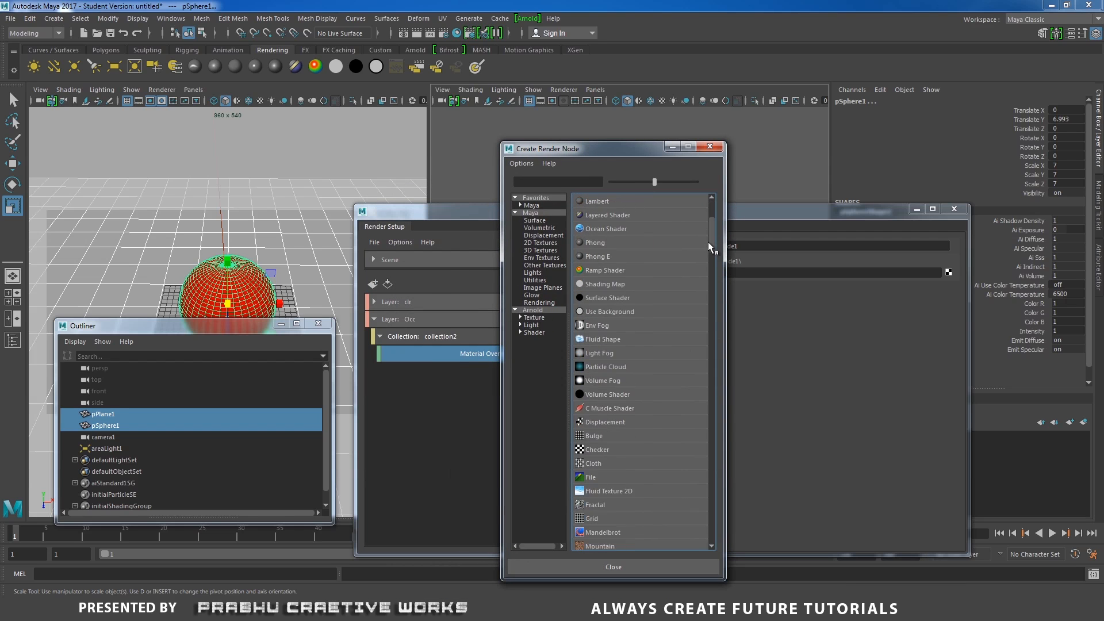
pyautogui.click(534, 310)
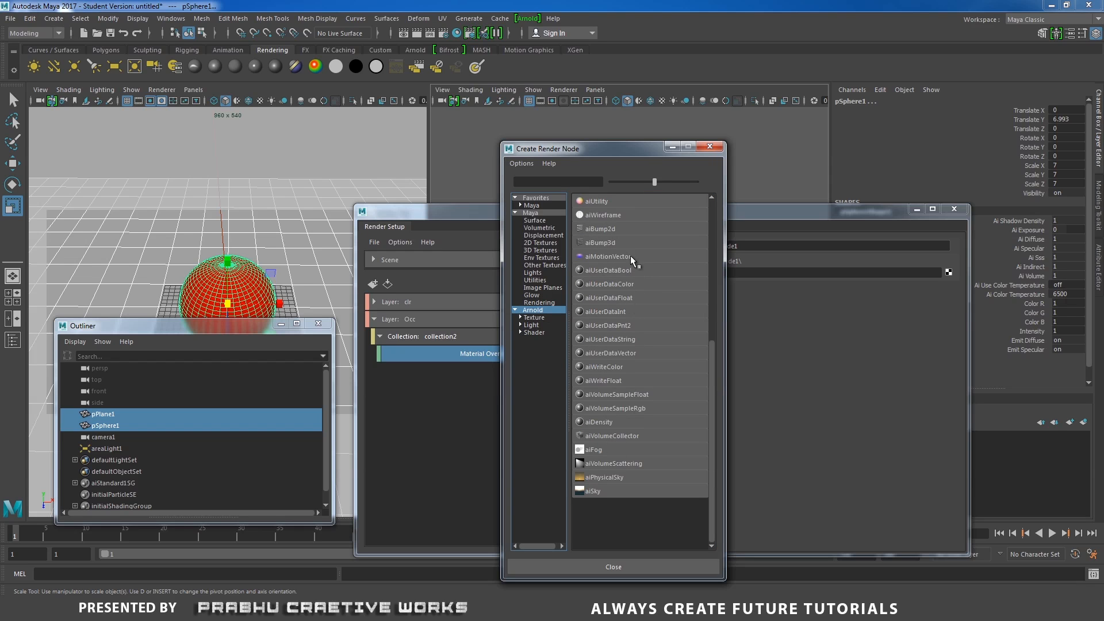
pyautogui.click(533, 318)
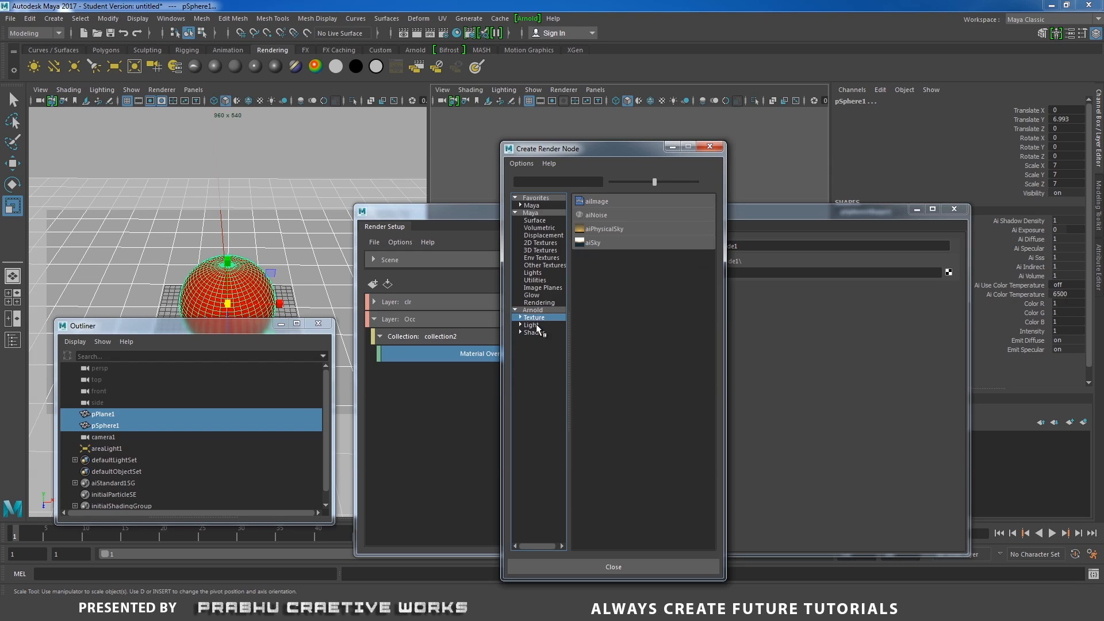
pyautogui.click(535, 325)
pyautogui.click(536, 332)
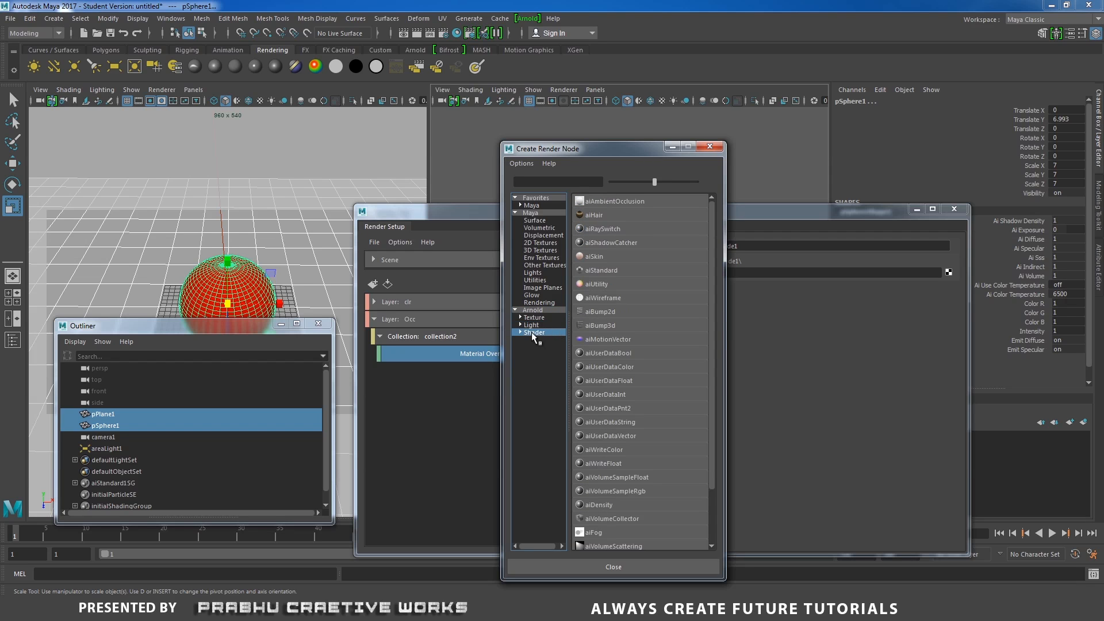
pyautogui.moveTo(602, 153); pyautogui.dragTo(371, 172)
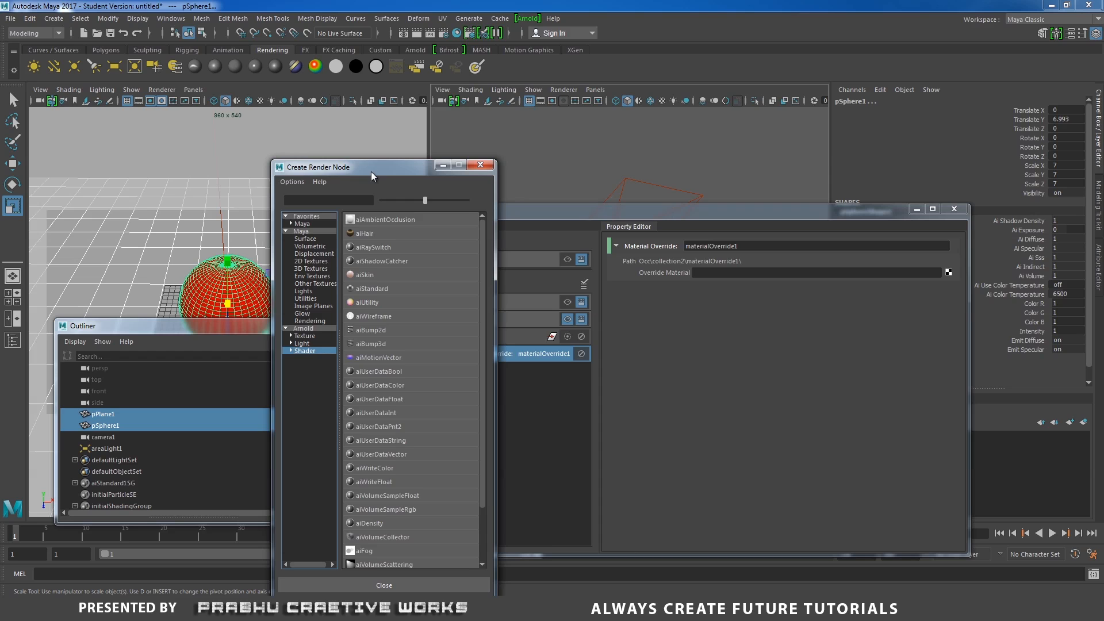
pyautogui.click(371, 219)
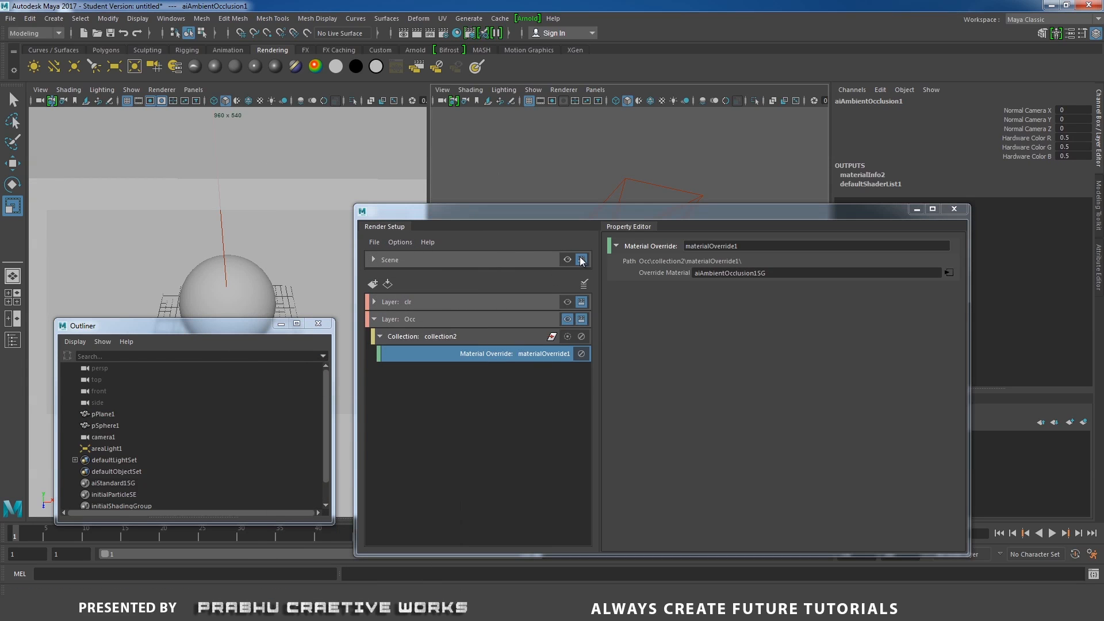
# - Open the aiAmbientOcclusion shader's attributes and render the current frame with Arnold
pyautogui.moveTo(599, 219); pyautogui.dragTo(480, 237)
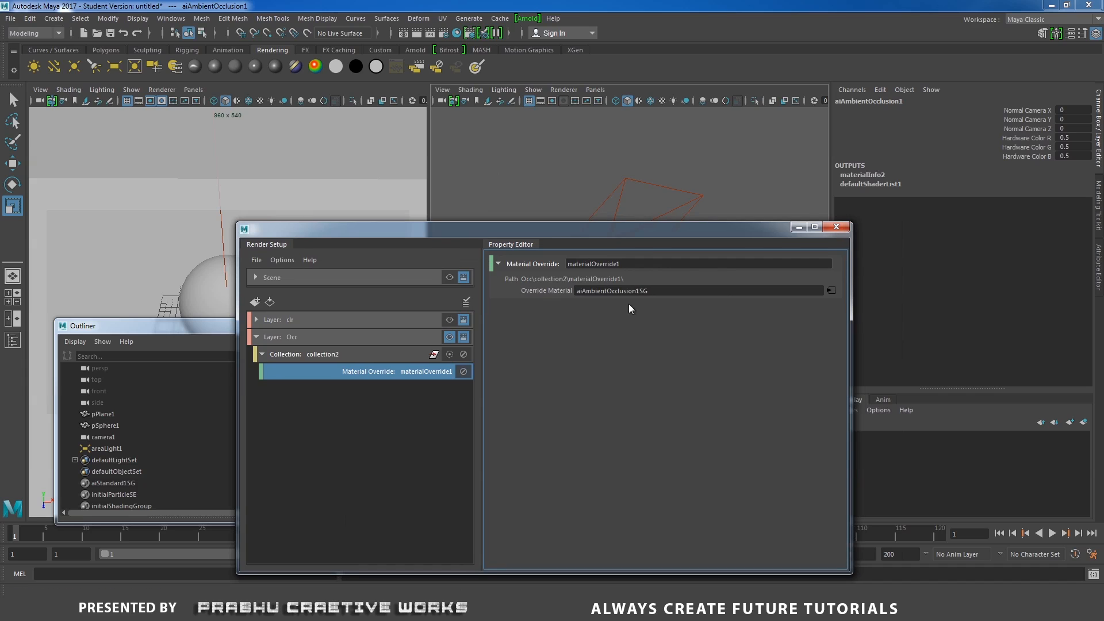
pyautogui.click(831, 290)
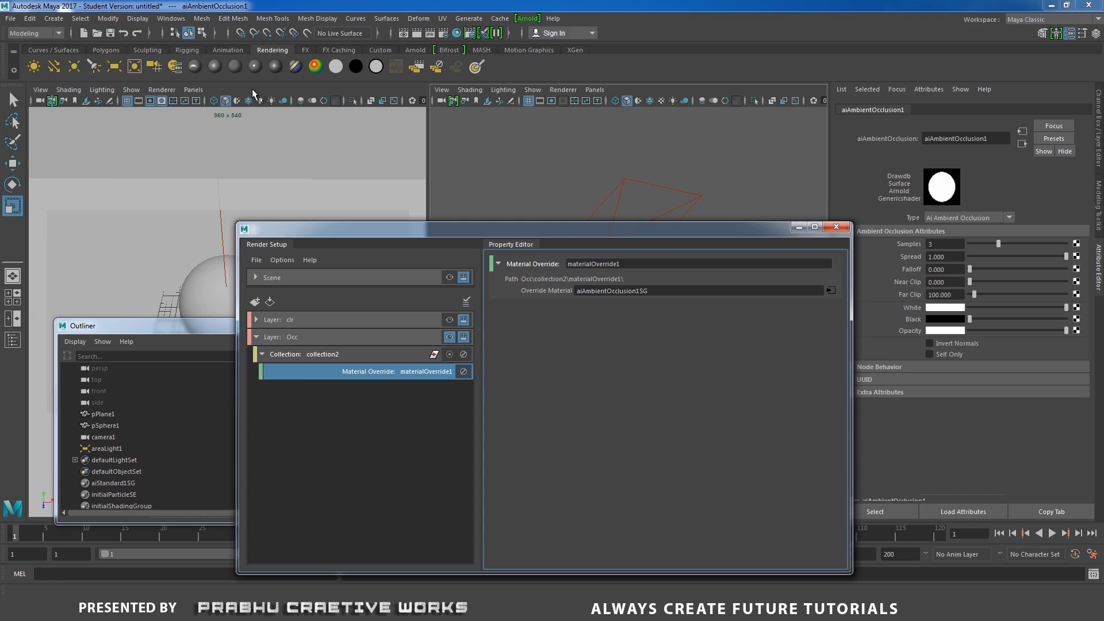
pyautogui.click(534, 18)
pyautogui.click(550, 36)
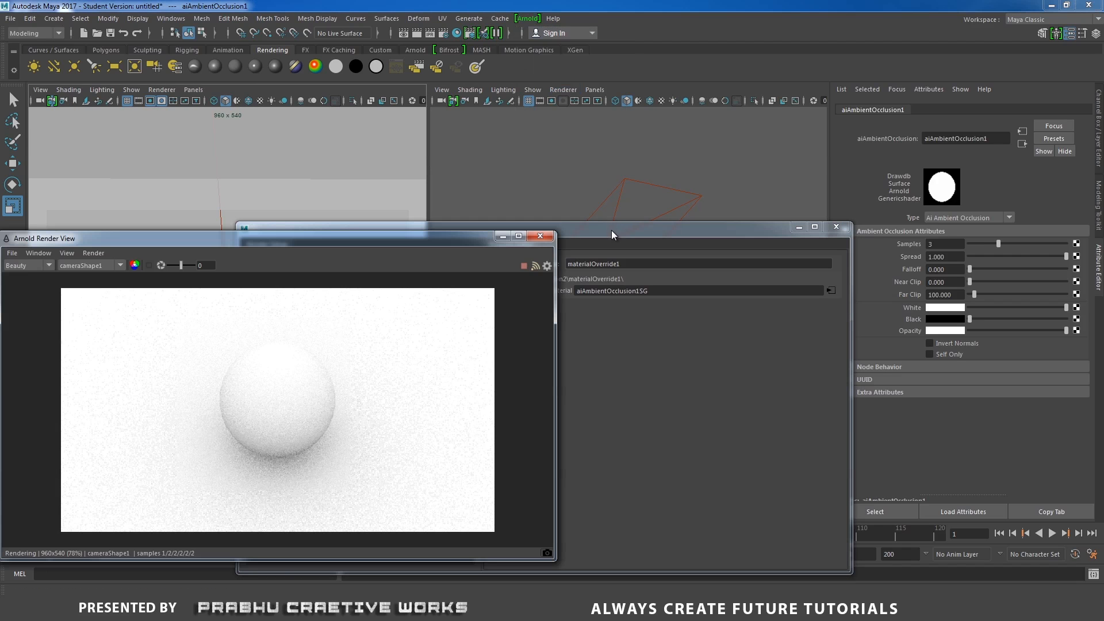
# - Set the ambient occlusion Samples to 4 and Spread to about 0.578 while watching the render
pyautogui.moveTo(612, 230); pyautogui.dragTo(819, 264)
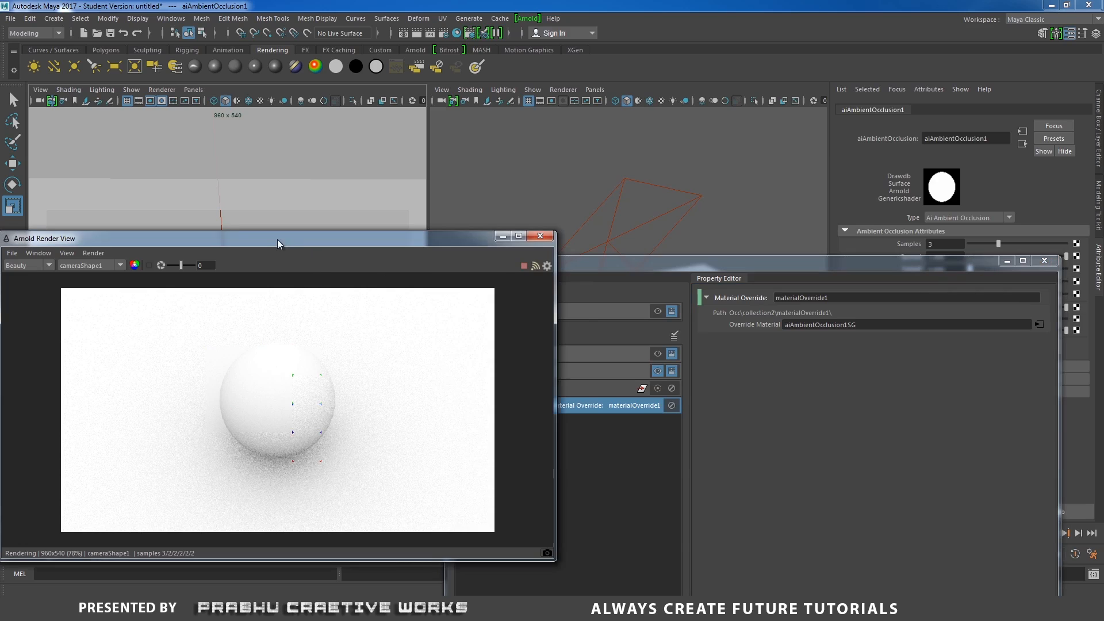
pyautogui.moveTo(277, 239); pyautogui.dragTo(185, 222)
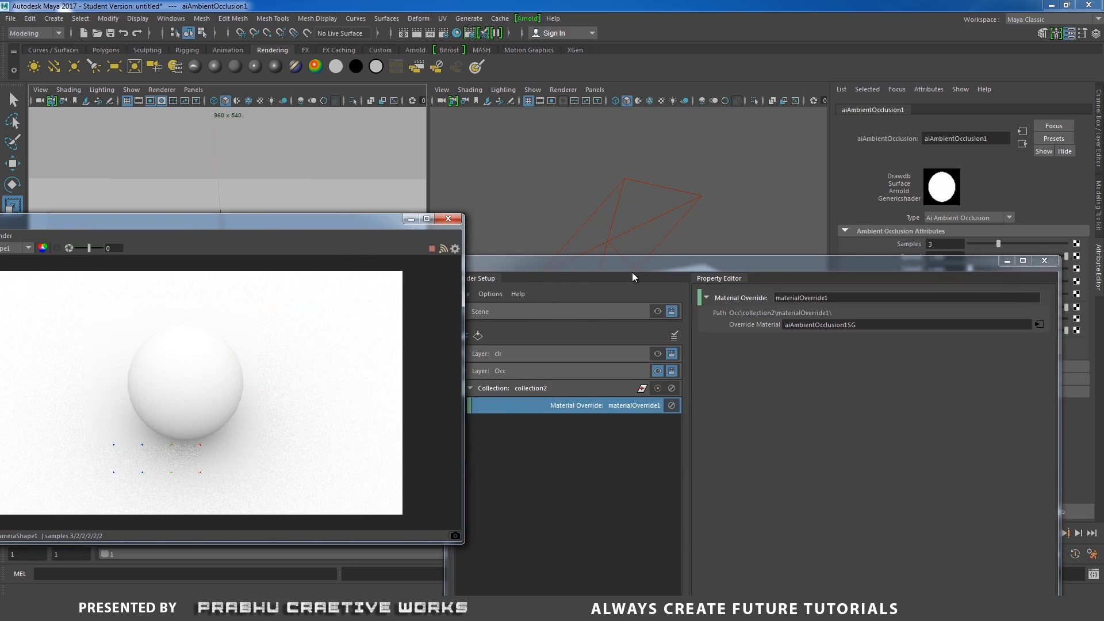
pyautogui.moveTo(632, 272); pyautogui.dragTo(515, 369)
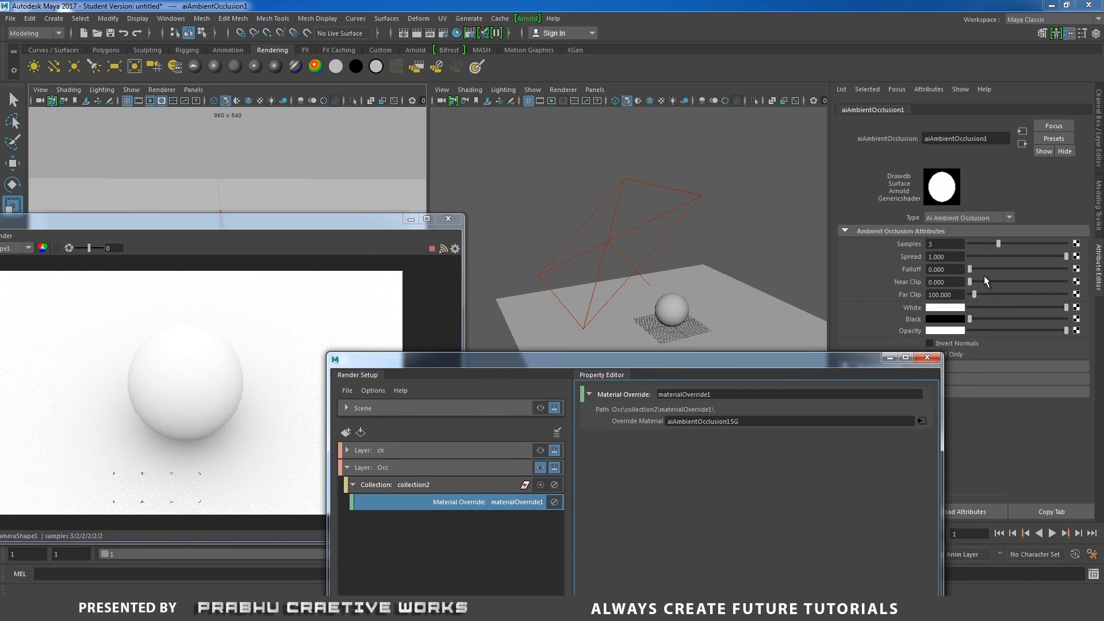
pyautogui.click(999, 244)
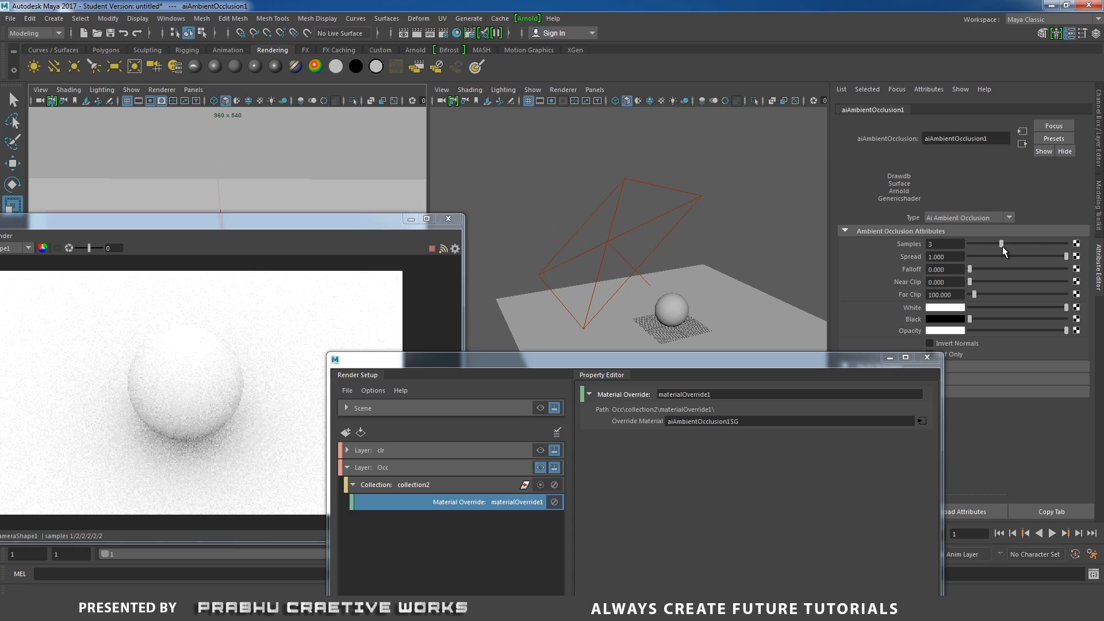
pyautogui.click(1005, 246)
pyautogui.moveTo(970, 271); pyautogui.dragTo(964, 273)
pyautogui.moveTo(1065, 256); pyautogui.dragTo(1033, 260)
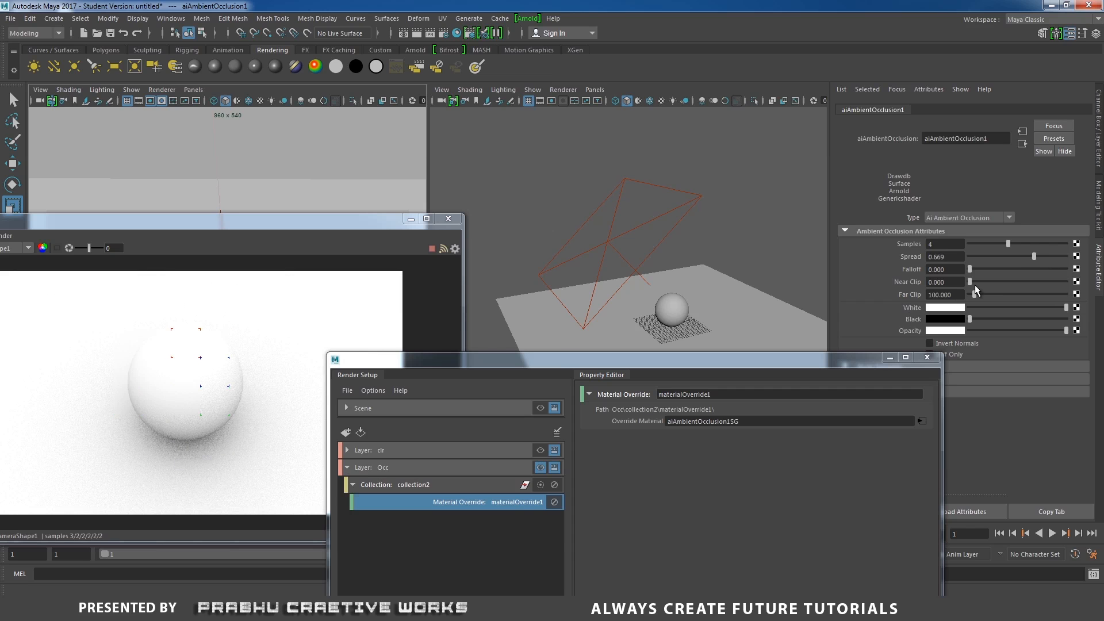
pyautogui.moveTo(1033, 256); pyautogui.dragTo(1023, 258)
# - Toggle visibility between the clr and Occ layers to compare their renders, ending with clr visible
pyautogui.moveTo(257, 238); pyautogui.dragTo(379, 179)
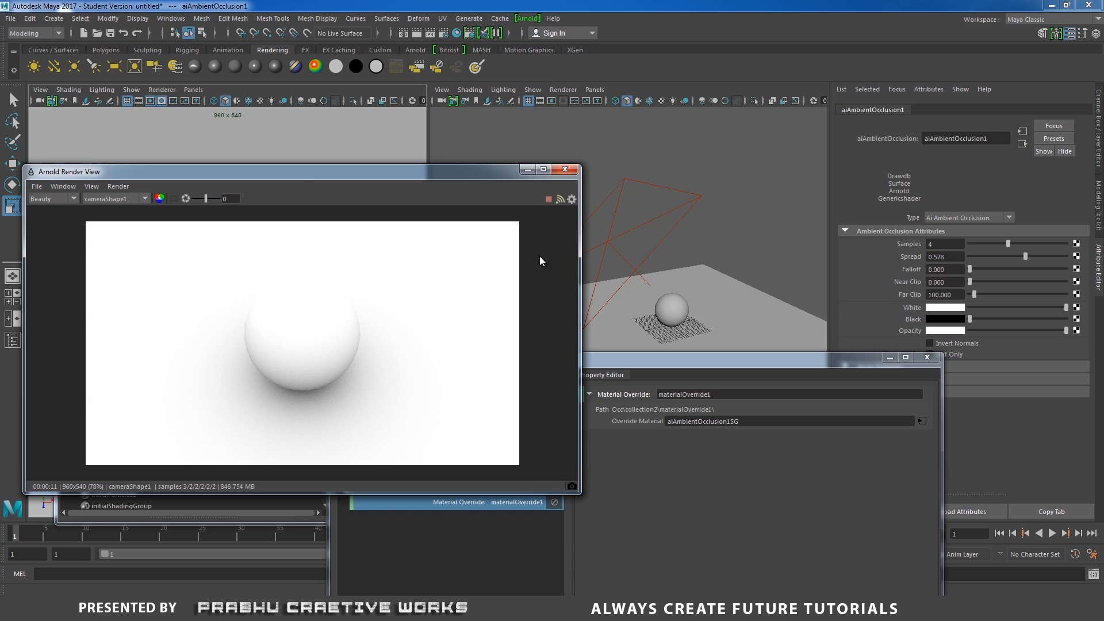
pyautogui.moveTo(727, 361); pyautogui.dragTo(866, 299)
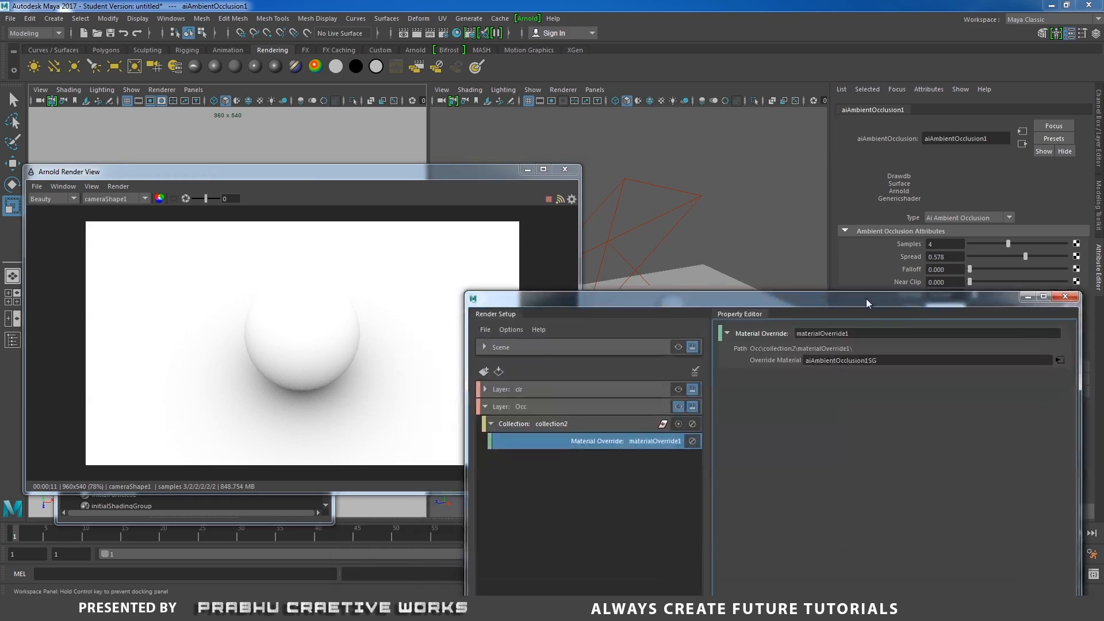
pyautogui.click(679, 388)
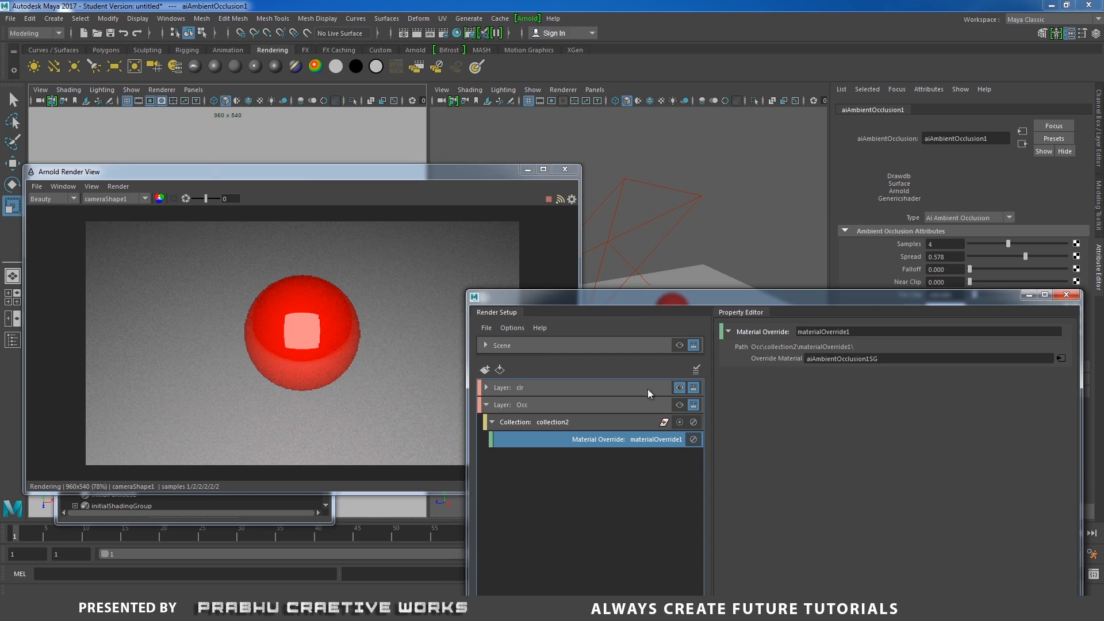
pyautogui.click(679, 405)
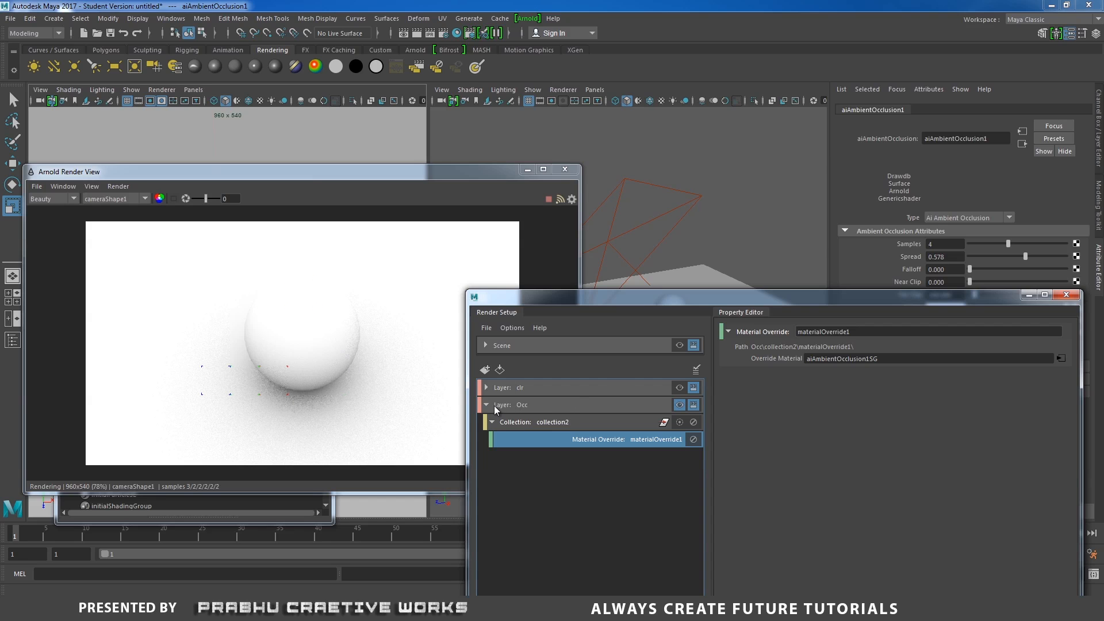
pyautogui.click(680, 388)
pyautogui.click(679, 404)
pyautogui.click(679, 388)
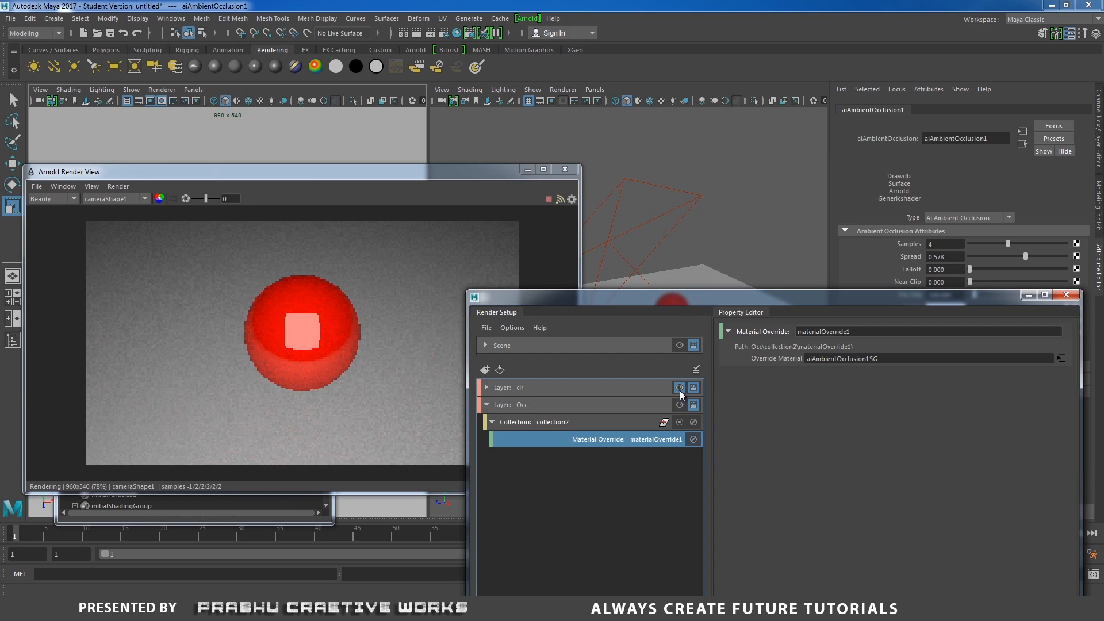
# - Collapse the Occ layer, close the render view, and create a third render layer named Wireframe
pyautogui.click(485, 405)
pyautogui.click(548, 425)
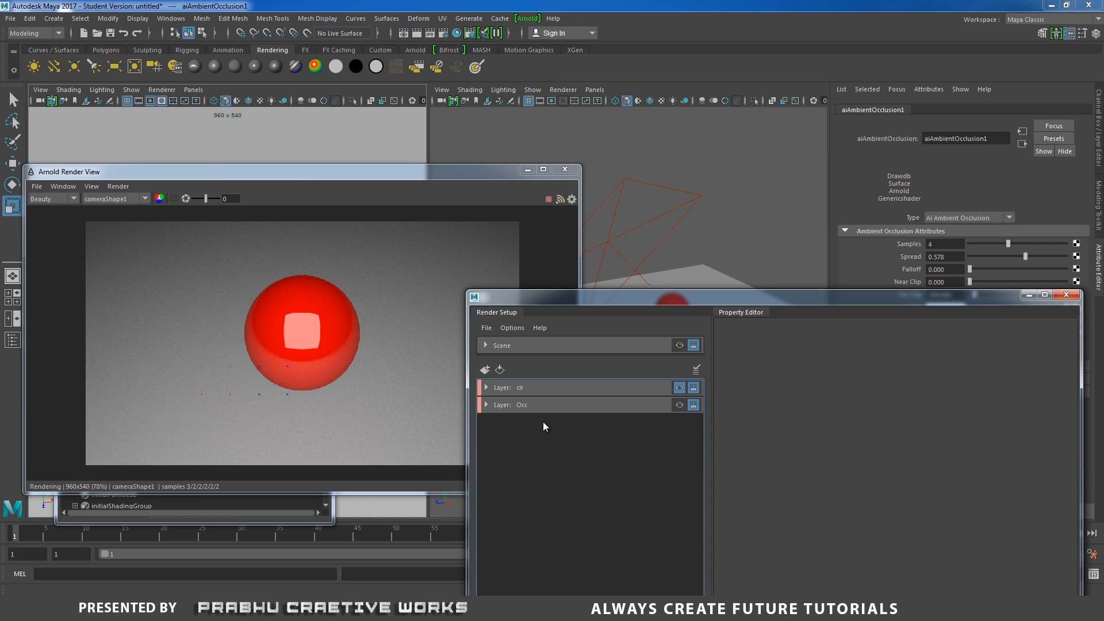
pyautogui.click(565, 169)
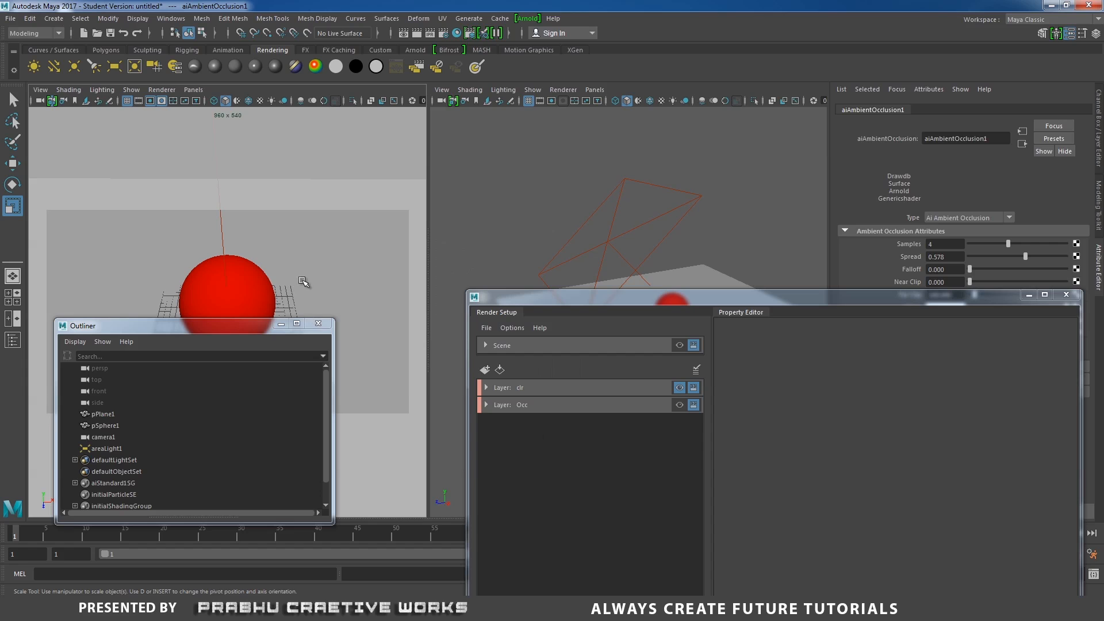
pyautogui.click(486, 369)
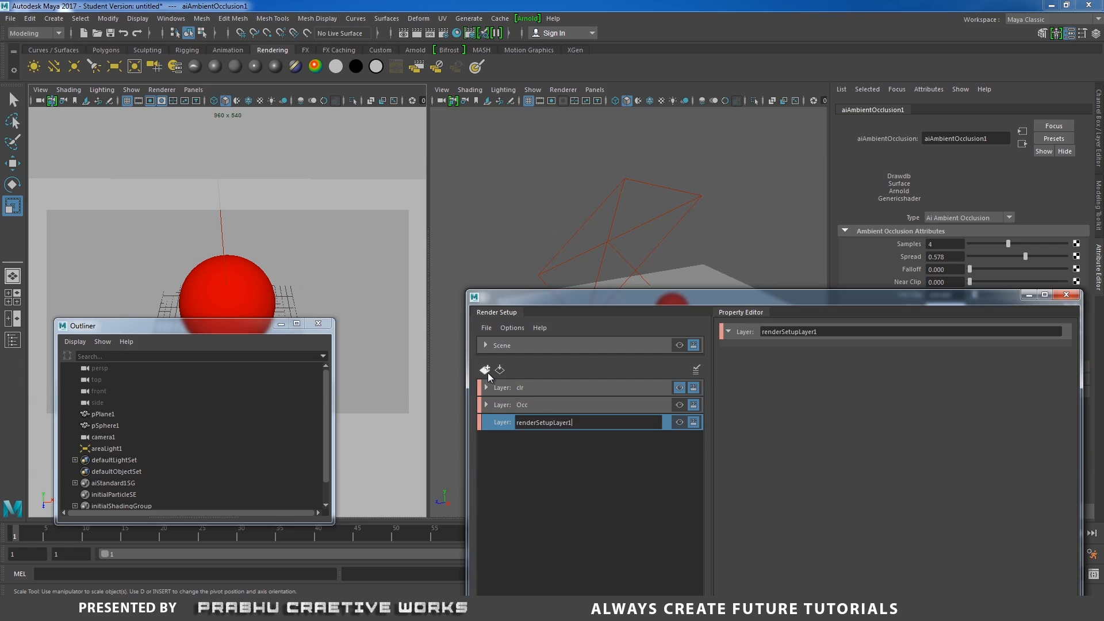
pyautogui.moveTo(588, 427); pyautogui.dragTo(433, 425)
pyautogui.write('Wireframe')
pyautogui.press('Return')
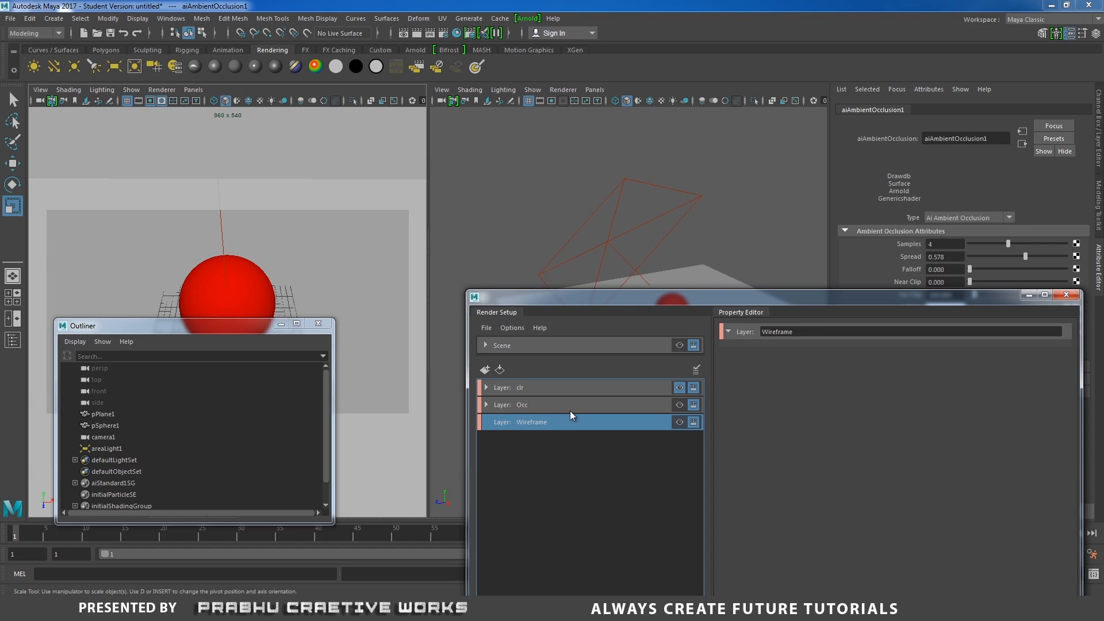
# - Create a new collection inside the Wireframe render layer
pyautogui.rightClick(572, 423)
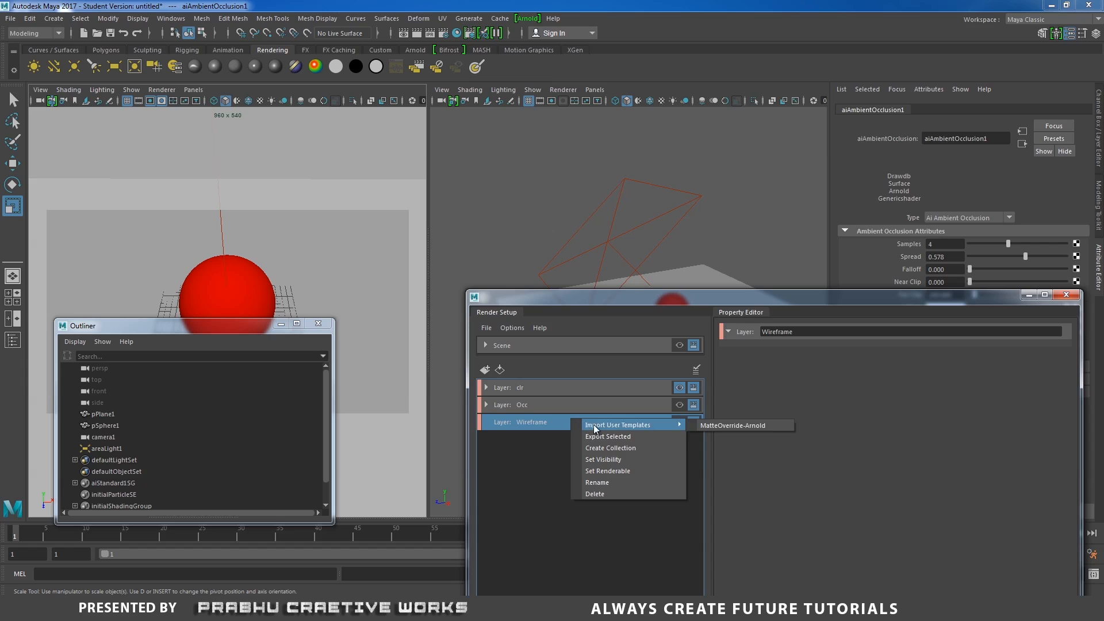
pyautogui.click(615, 448)
pyautogui.moveTo(589, 446); pyautogui.dragTo(525, 444)
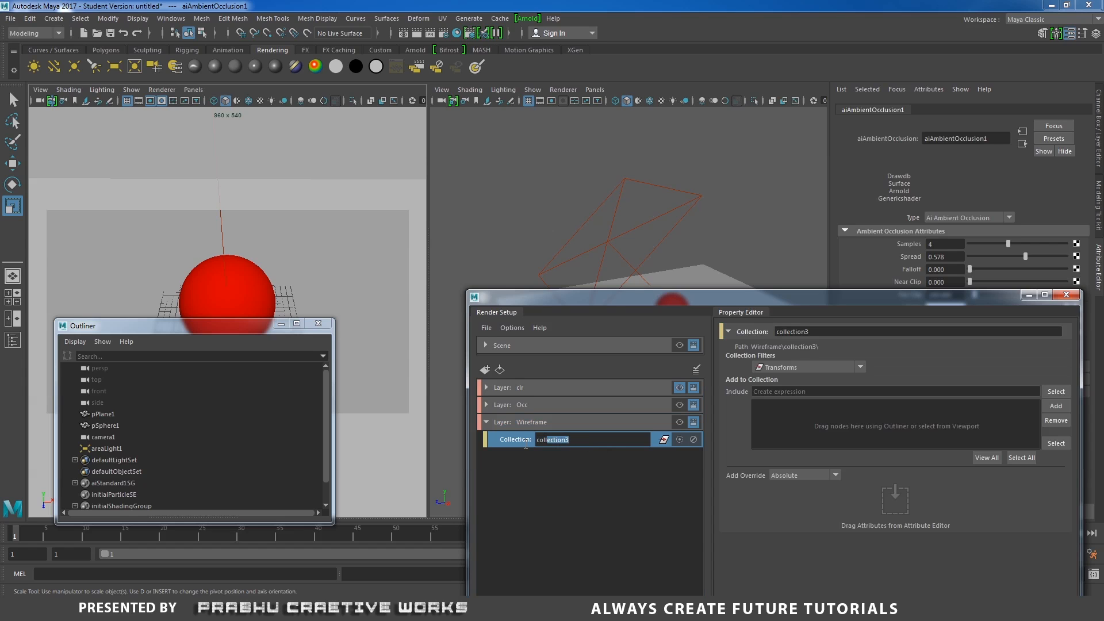
pyautogui.click(514, 443)
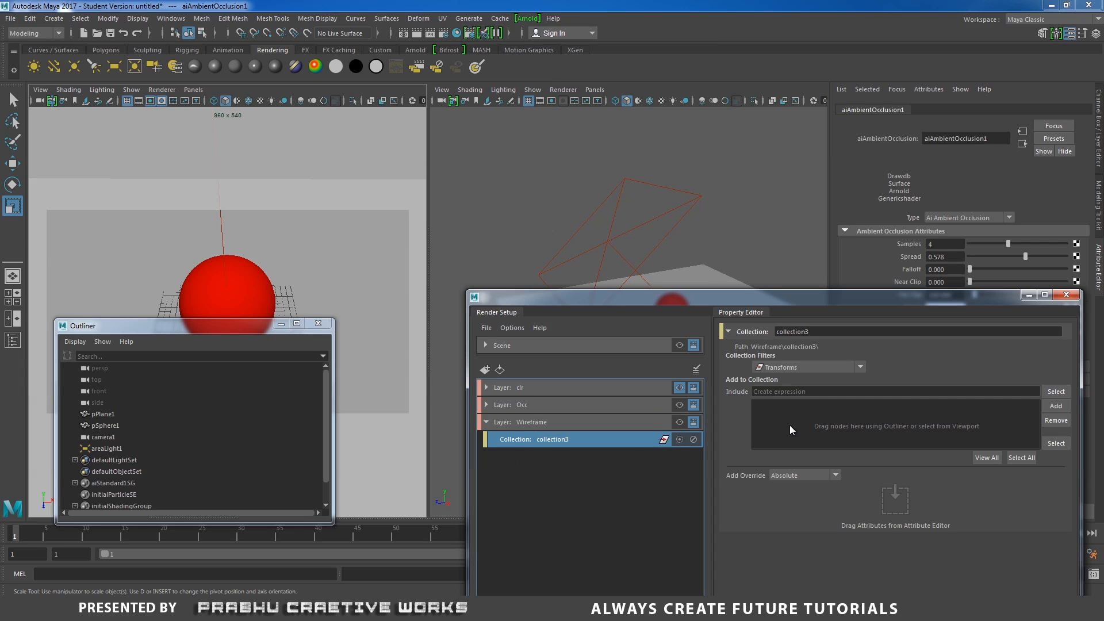
# - Add pPlane1 and pSphere1 from the Outliner into the collection's include list
pyautogui.click(111, 414)
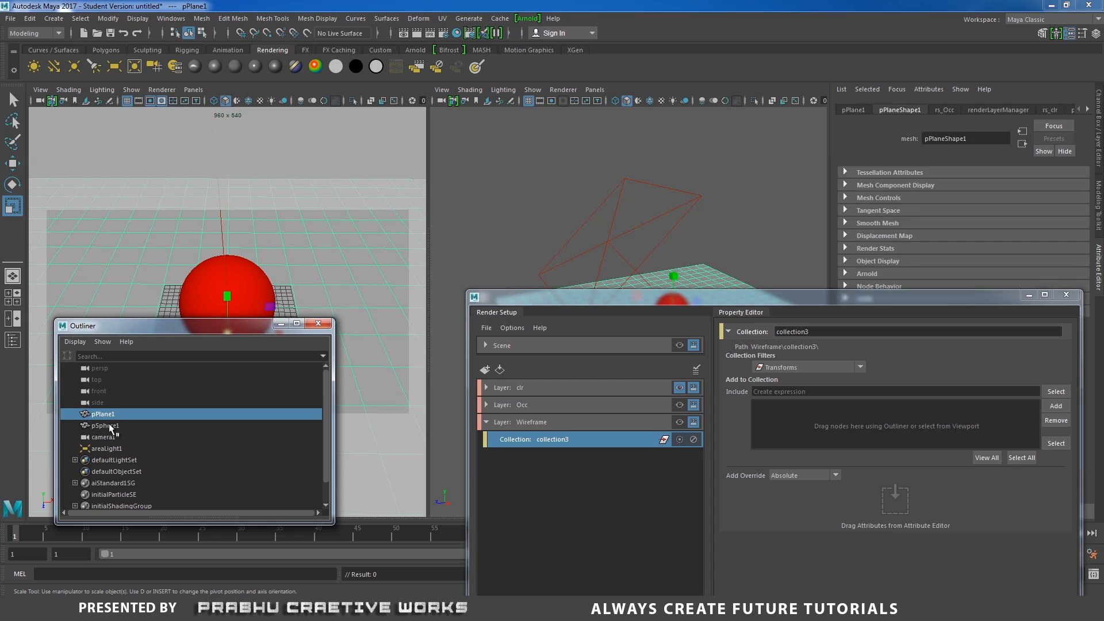
pyautogui.keyDown('ctrl'); pyautogui.click(110, 426); pyautogui.keyUp('ctrl')
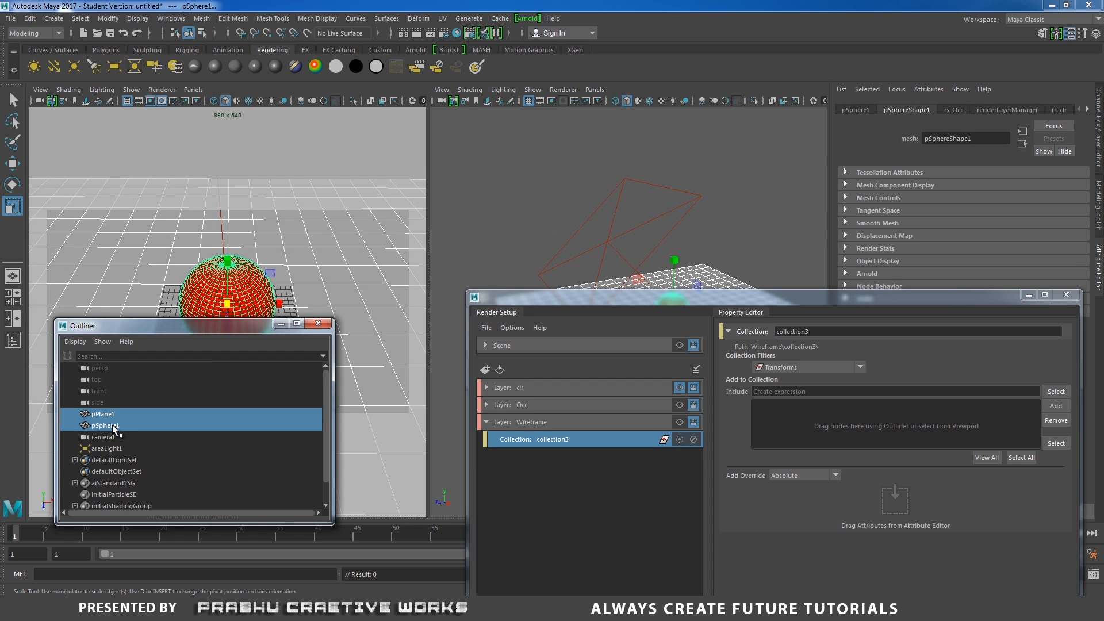
pyautogui.moveTo(114, 428); pyautogui.dragTo(916, 470)
pyautogui.moveTo(894, 418); pyautogui.dragTo(891, 418)
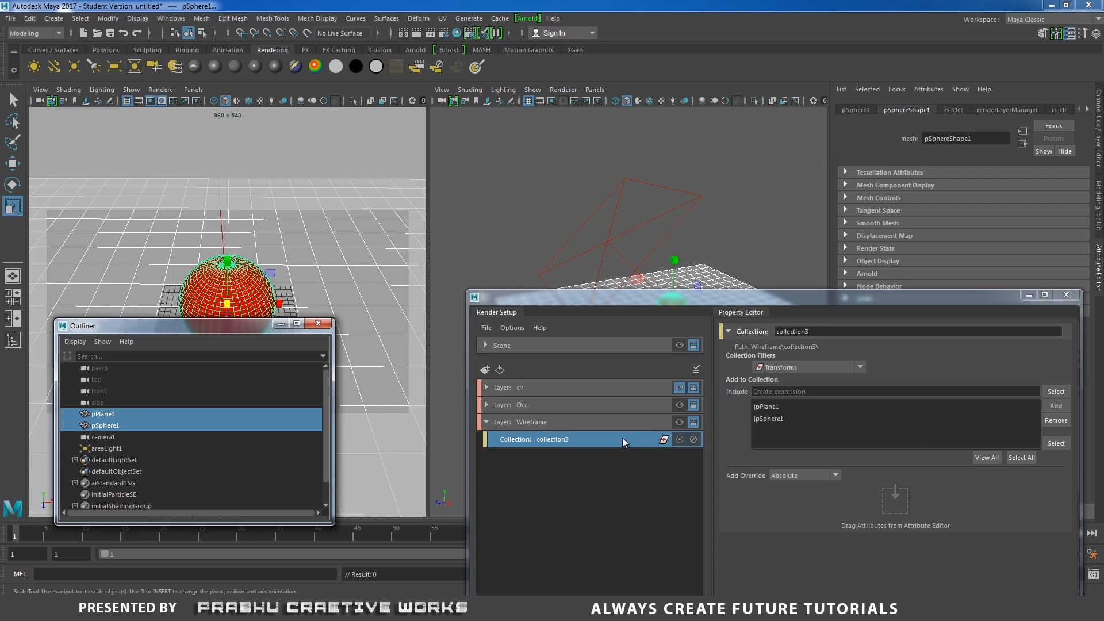
# - Create a material override on the collection and assign a new Arnold aiWireframe shader as its override material
pyautogui.rightClick(593, 437)
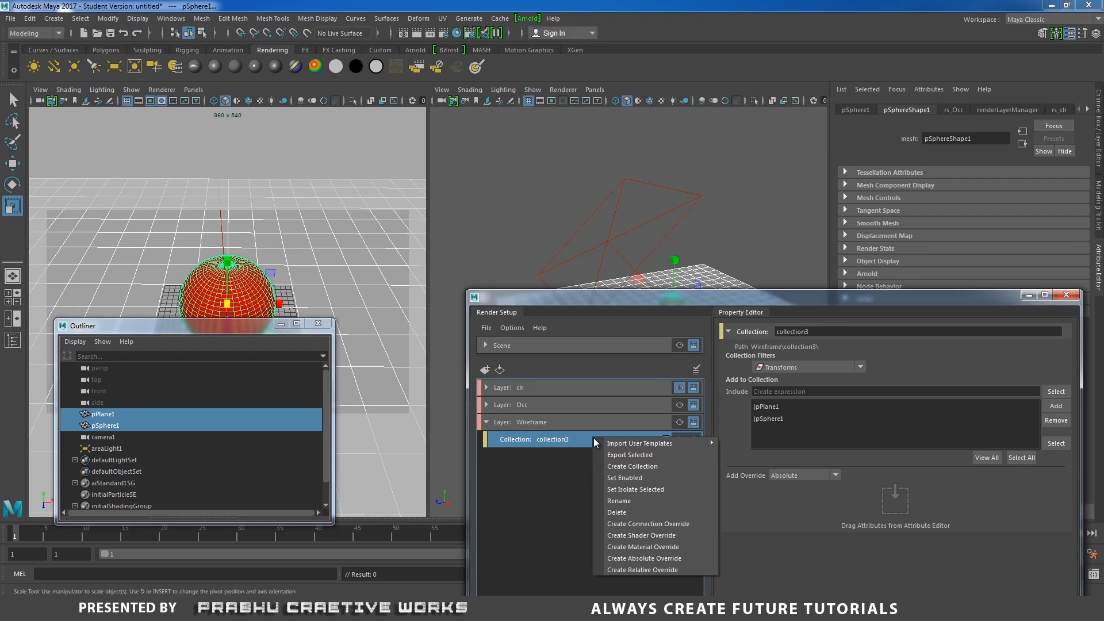
pyautogui.click(638, 547)
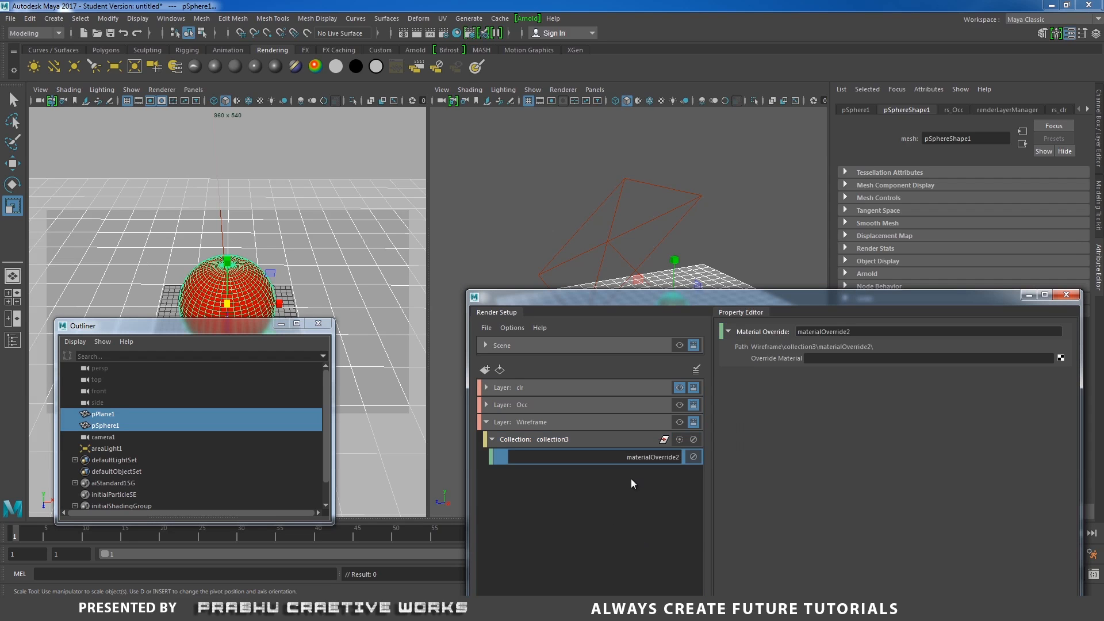
pyautogui.press('Return')
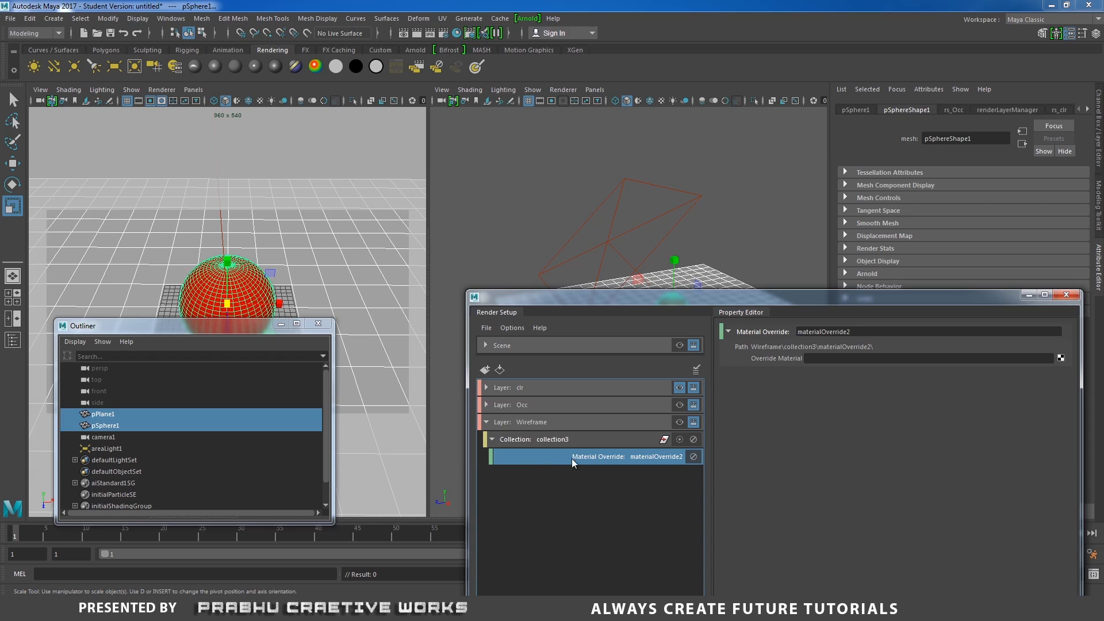
pyautogui.click(1060, 358)
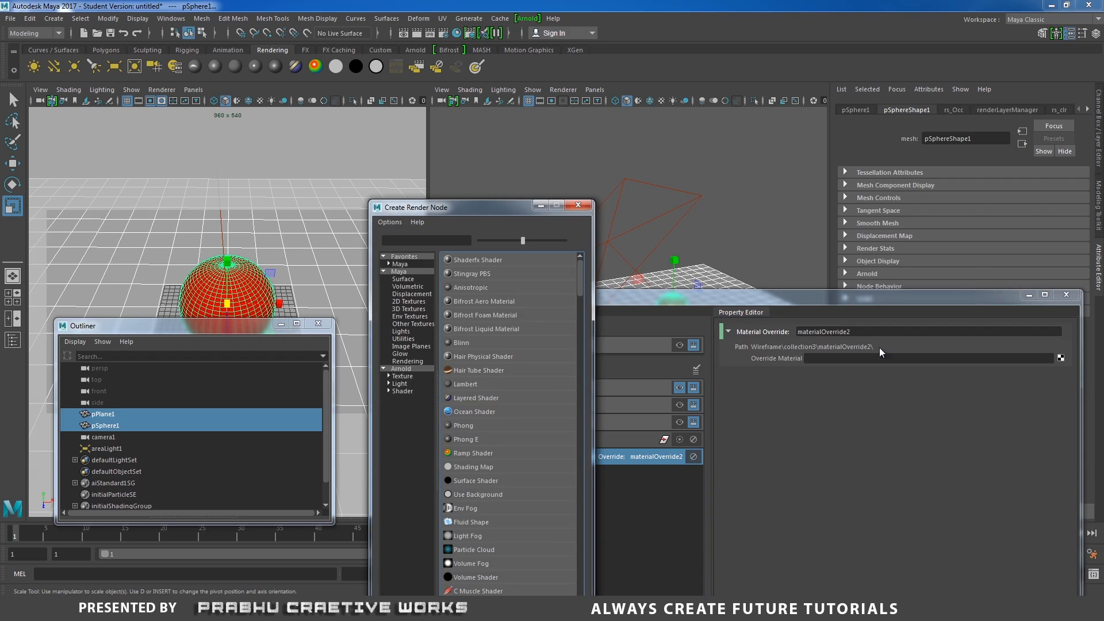
pyautogui.click(402, 368)
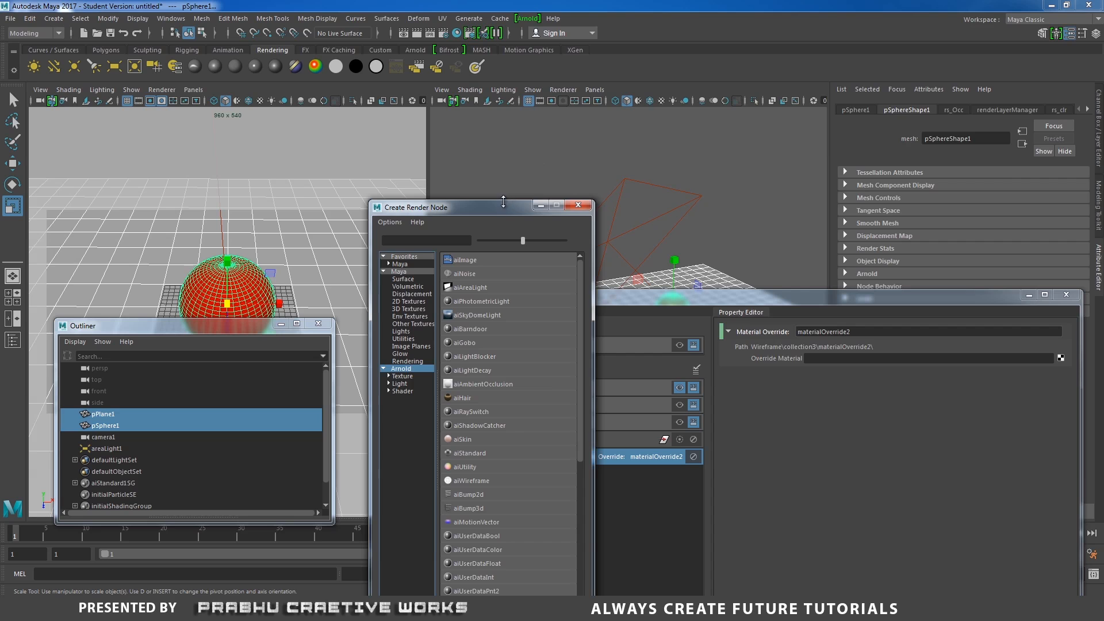
pyautogui.moveTo(506, 206); pyautogui.dragTo(589, 135)
pyautogui.click(486, 321)
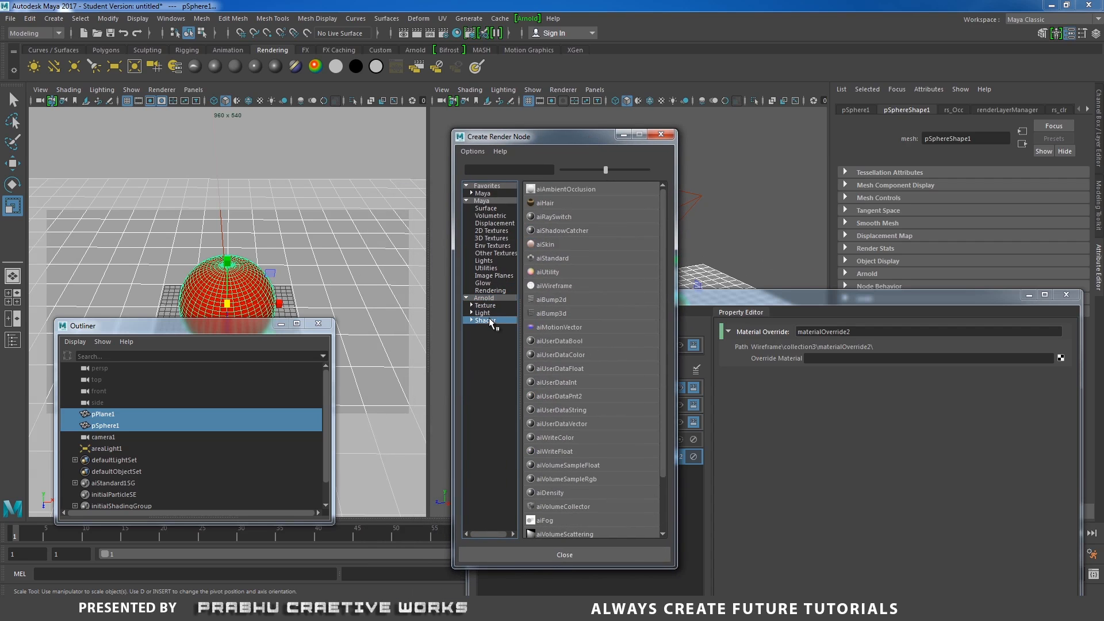
pyautogui.click(552, 285)
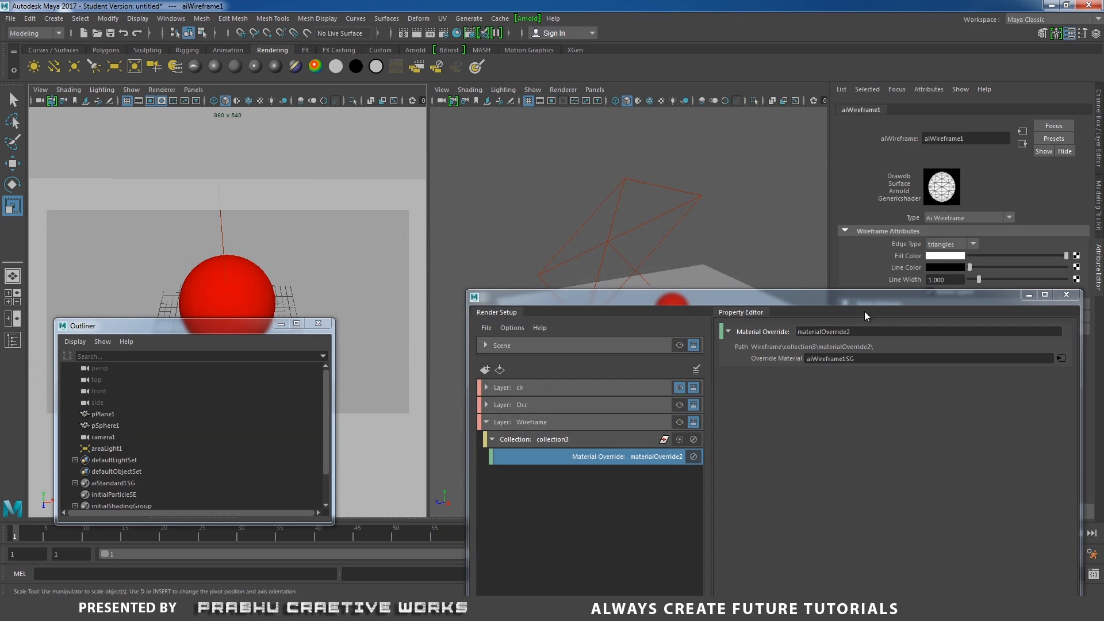
# - Set the aiWireframe edge type to polygons
pyautogui.moveTo(864, 312); pyautogui.dragTo(740, 365)
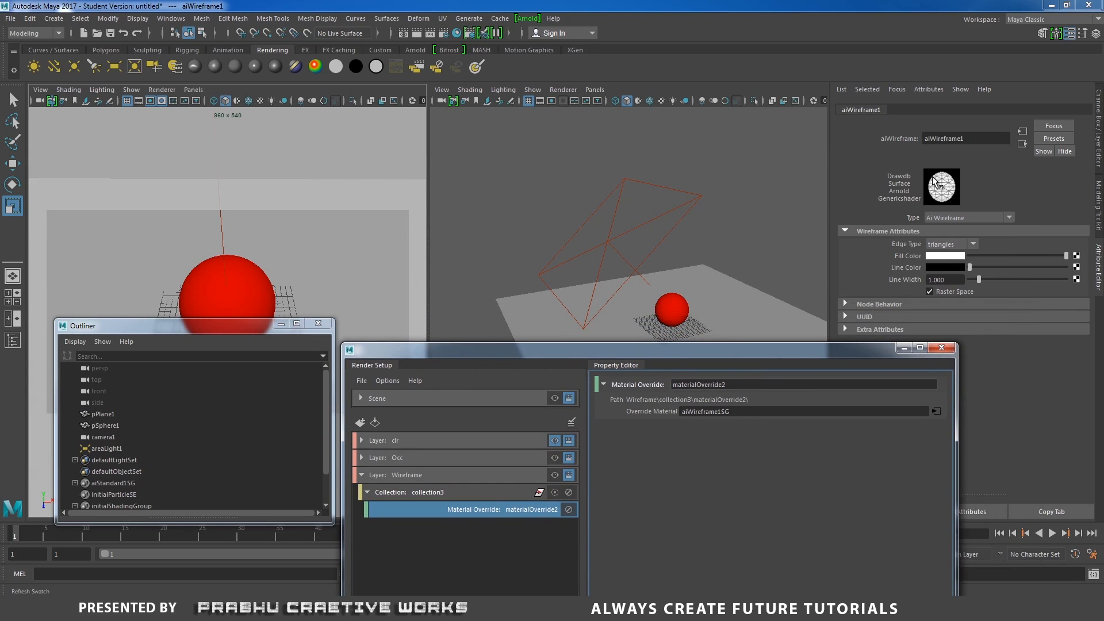
pyautogui.click(942, 245)
pyautogui.click(945, 267)
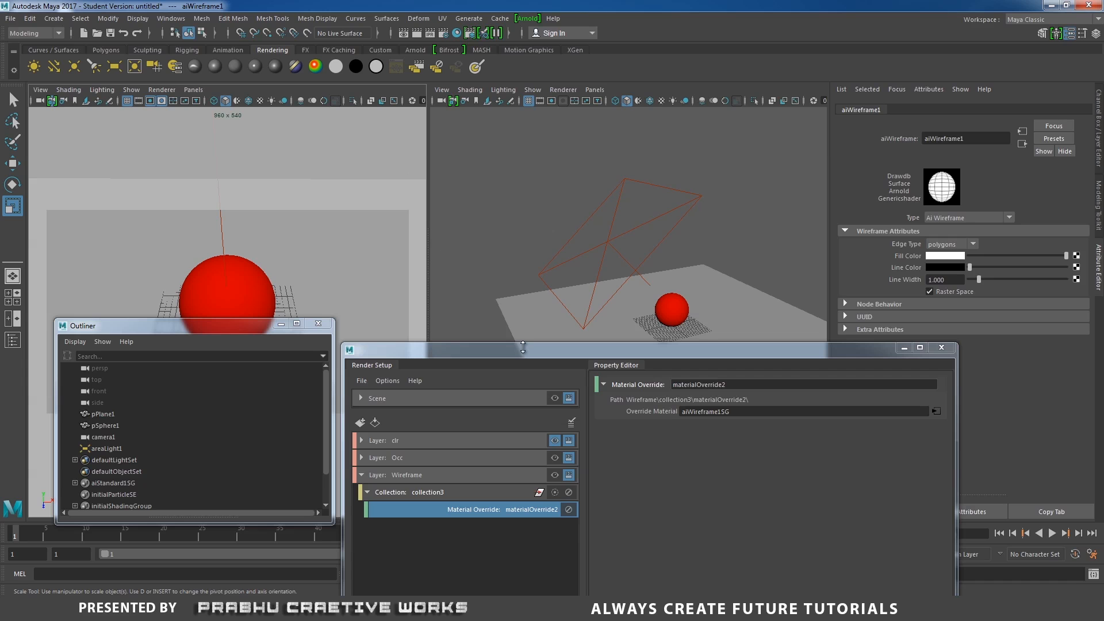
# - Render the frame in the Arnold Render View and make the Wireframe layer visible to preview it
pyautogui.click(527, 17)
pyautogui.click(552, 45)
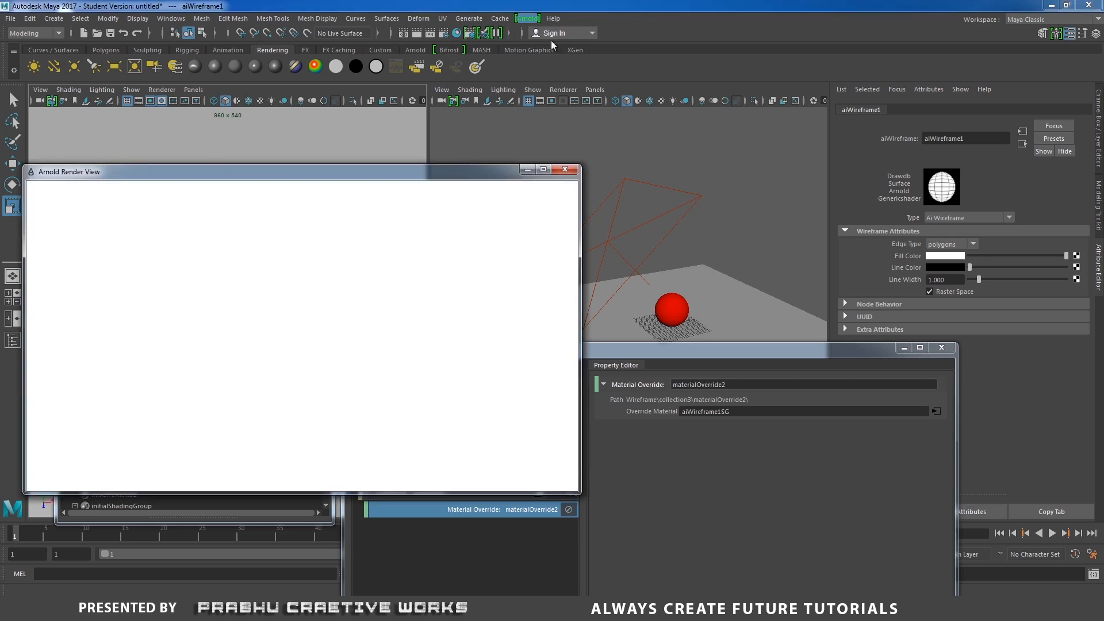
pyautogui.moveTo(660, 355); pyautogui.dragTo(812, 297)
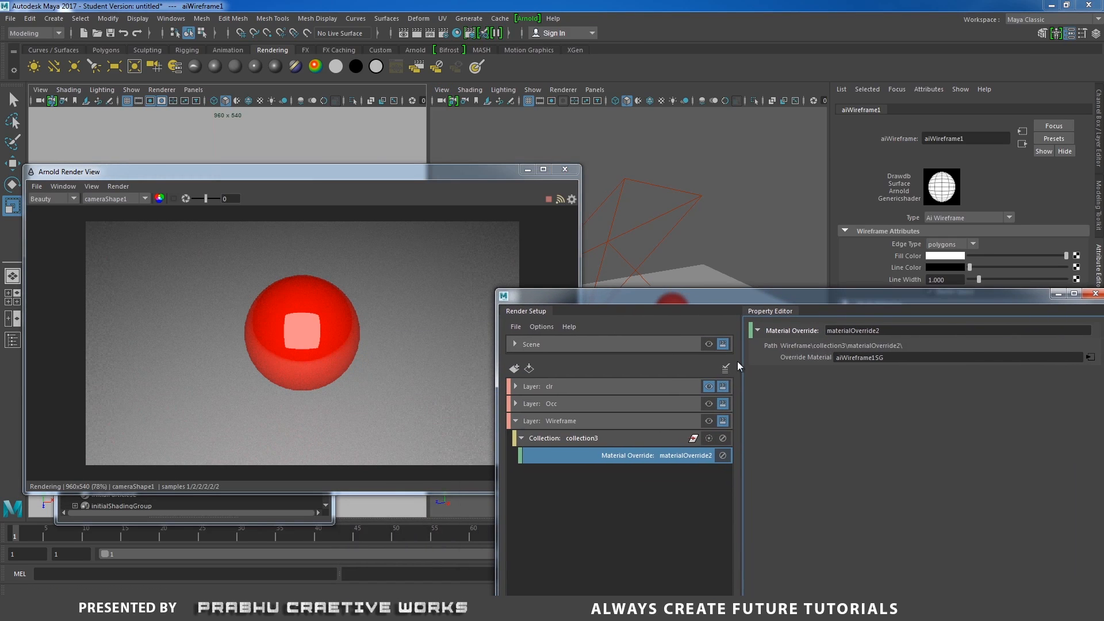
pyautogui.click(708, 421)
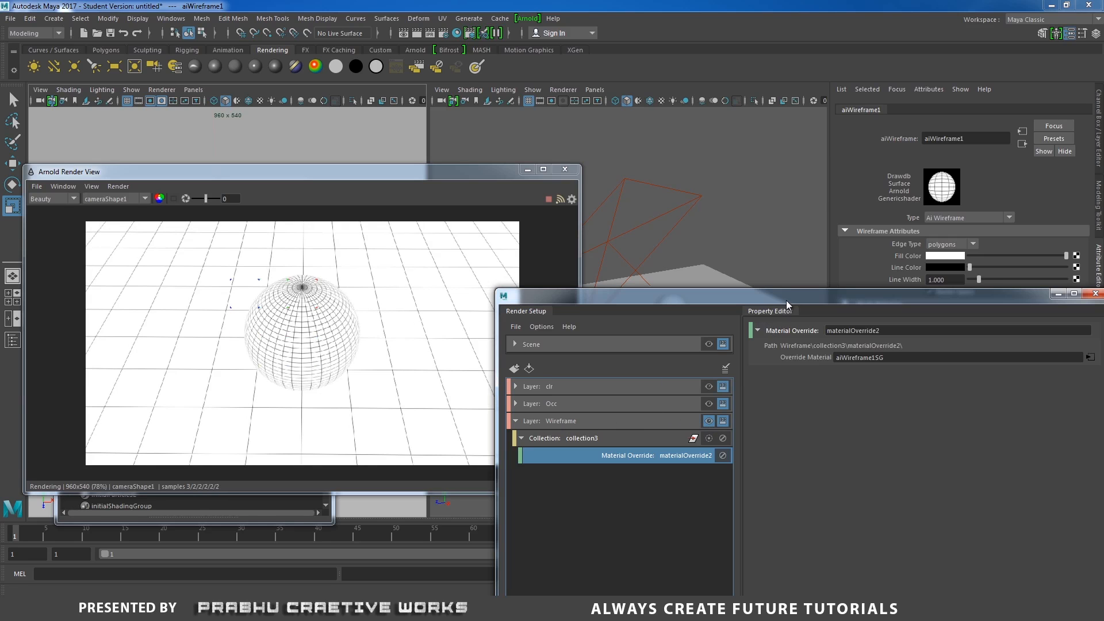
pyautogui.moveTo(786, 303); pyautogui.dragTo(610, 397)
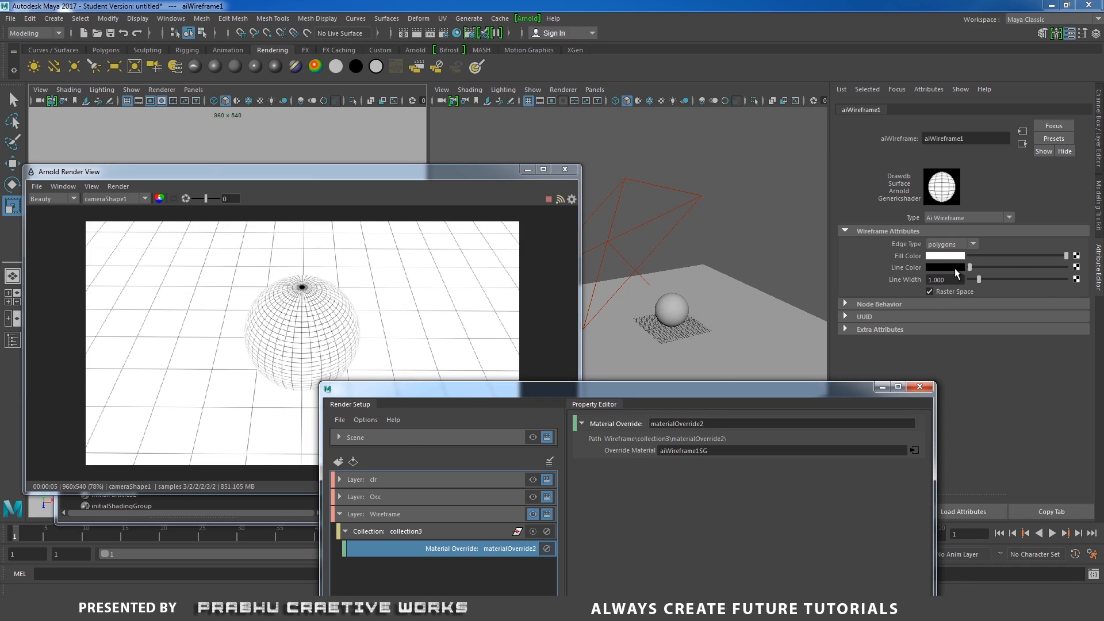
# - Set the wireframe line color to red from the color history swatches
pyautogui.click(960, 268)
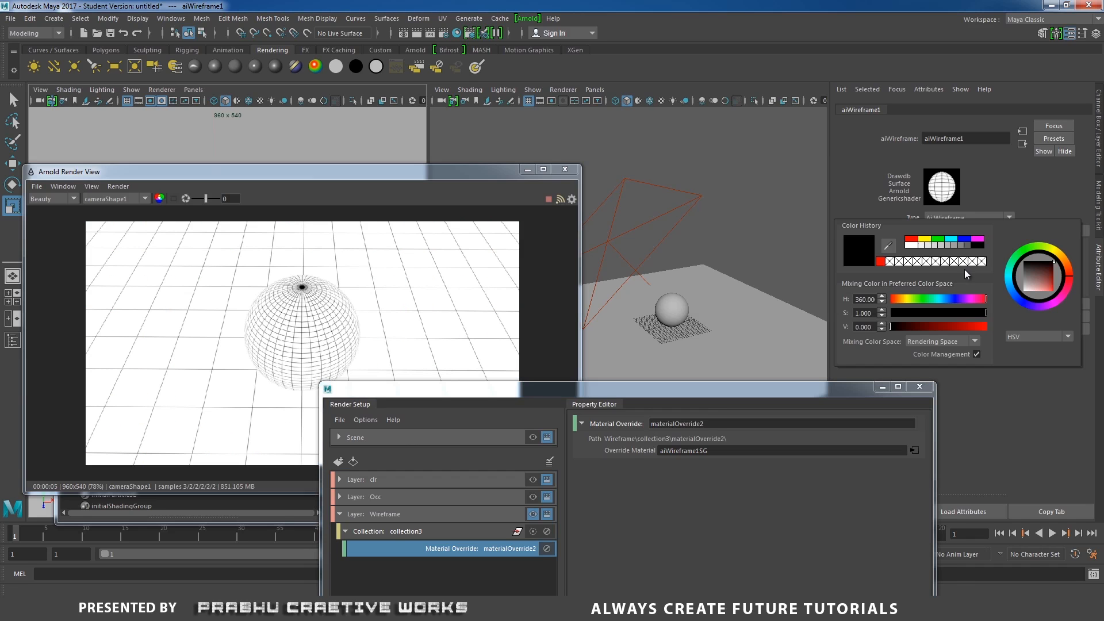
pyautogui.click(911, 239)
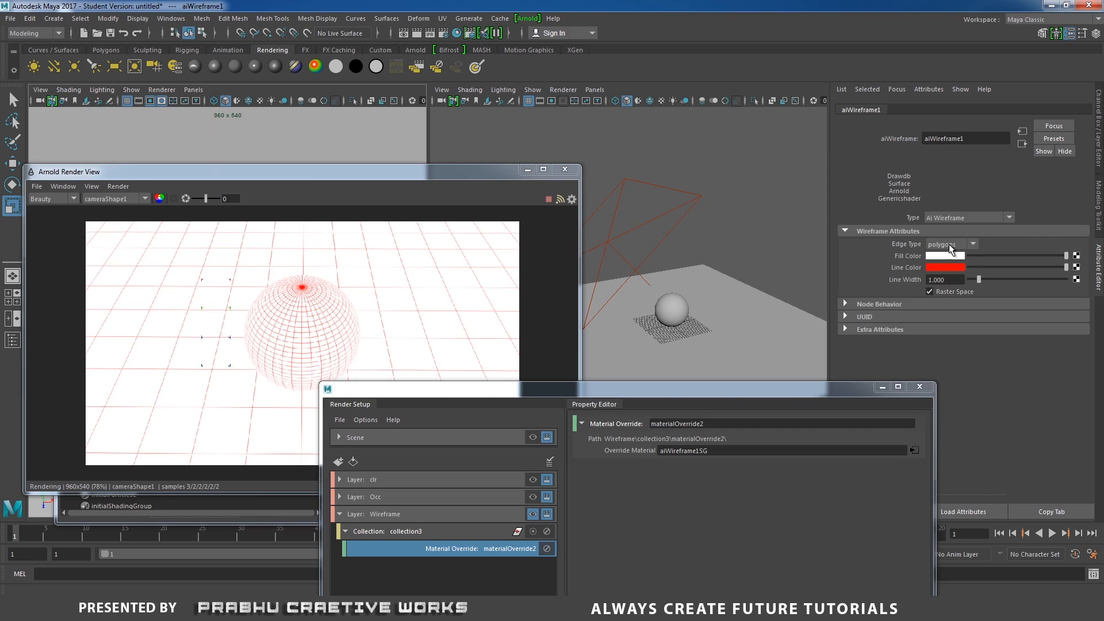
# - Set the wireframe line width to 1.2 and the fill color to black
pyautogui.moveTo(952, 279); pyautogui.dragTo(870, 285)
pyautogui.write('1.2')
pyautogui.press('Return')
pyautogui.moveTo(1067, 255); pyautogui.dragTo(847, 253)
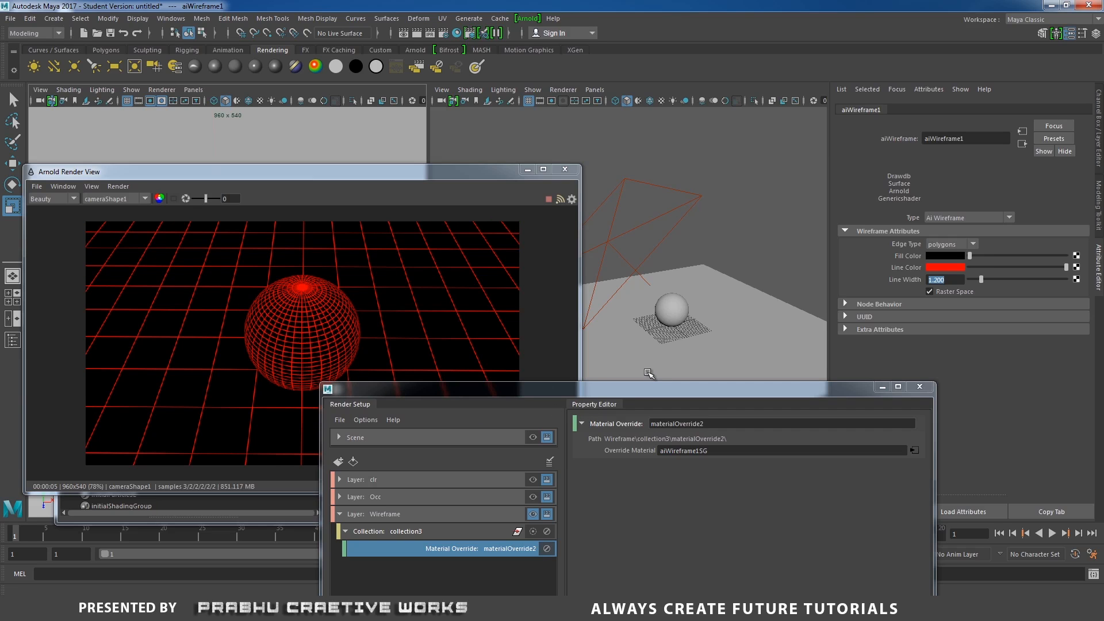
# - Collapse the Wireframe layer and close the Arnold Render View and Outliner windows
pyautogui.click(339, 514)
pyautogui.click(389, 514)
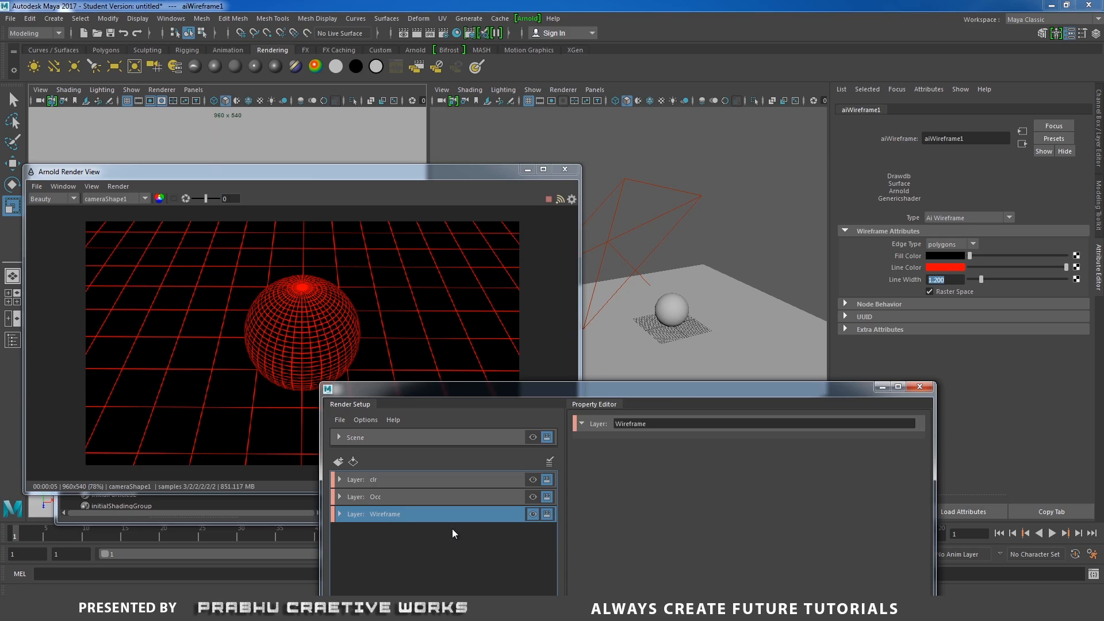
pyautogui.click(565, 169)
pyautogui.moveTo(575, 389); pyautogui.dragTo(647, 352)
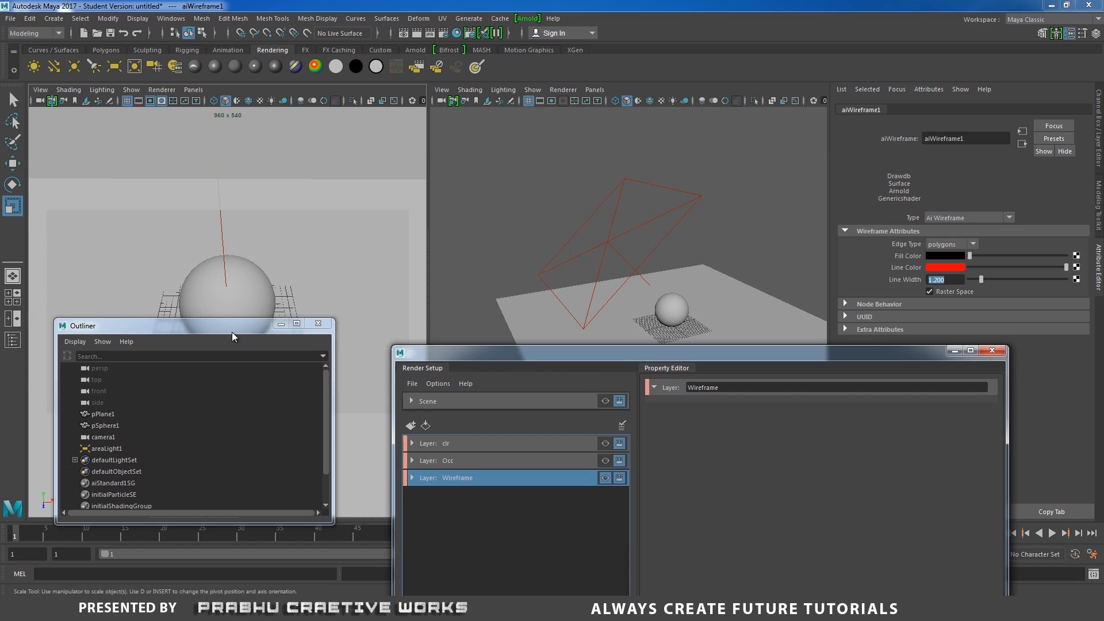
pyautogui.click(316, 324)
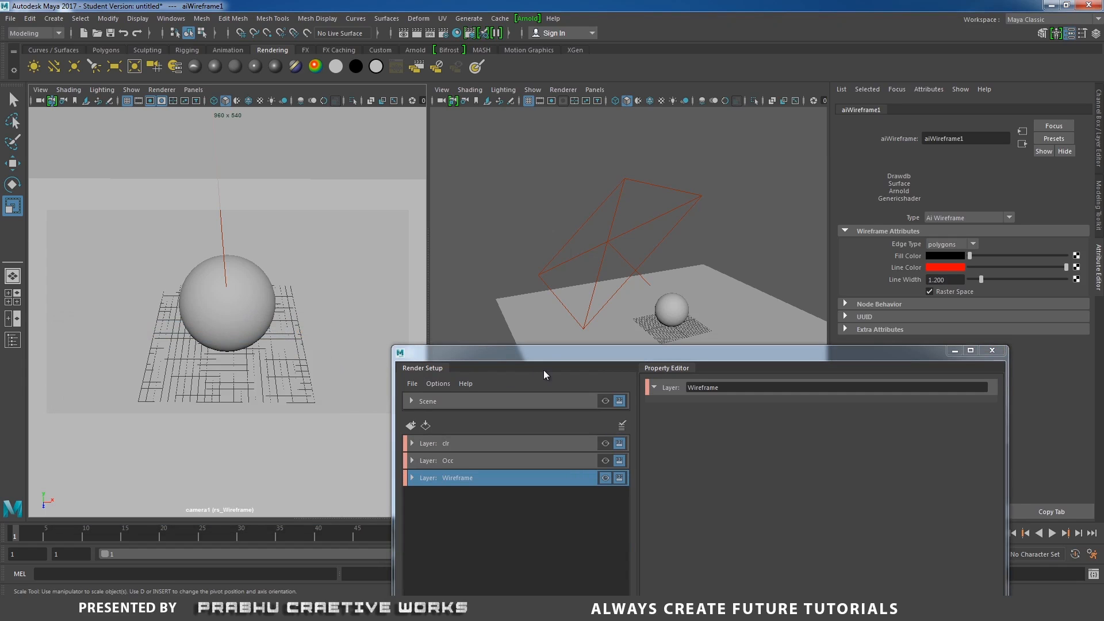
pyautogui.moveTo(548, 344); pyautogui.dragTo(480, 346)
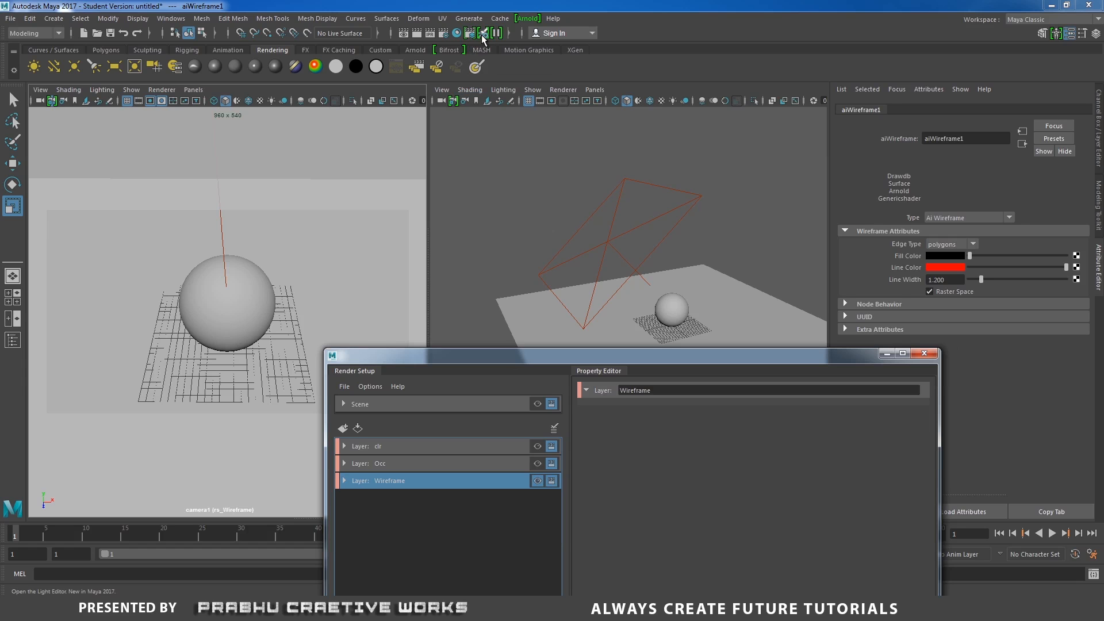
# - Open Render Settings for the Wireframe layer and set the image size preset to HD_1080
pyautogui.click(444, 35)
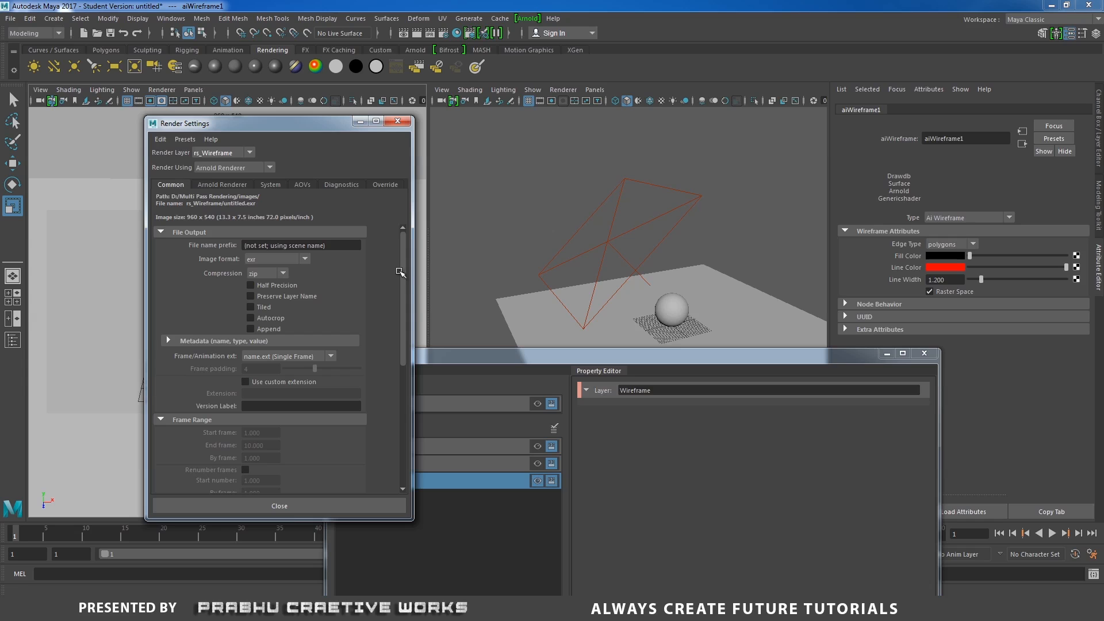
pyautogui.moveTo(403, 274); pyautogui.dragTo(408, 416)
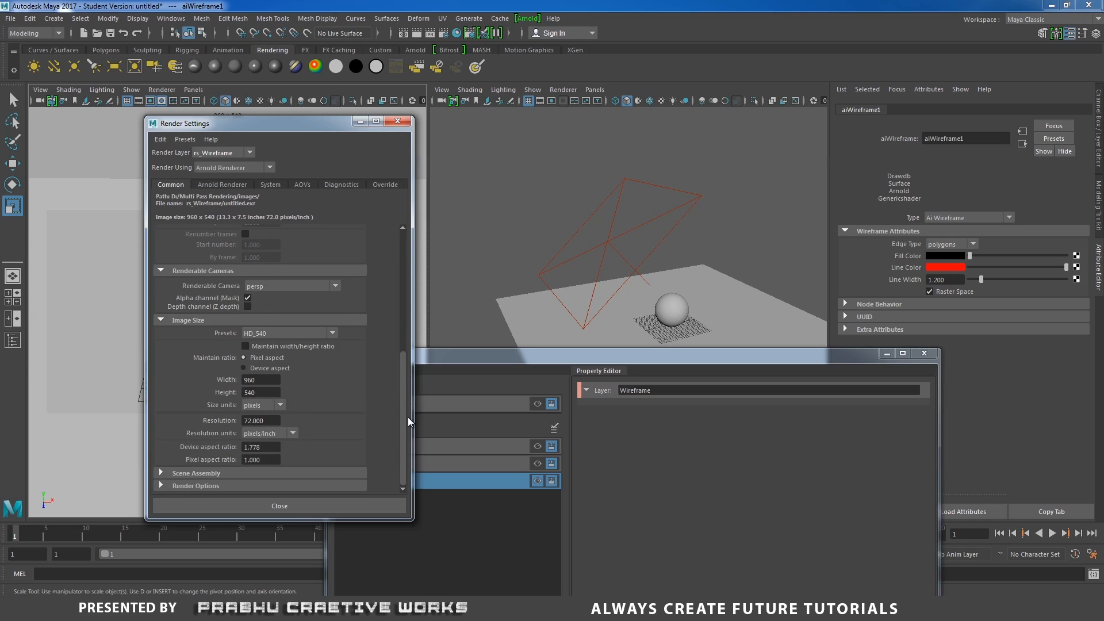
pyautogui.click(282, 336)
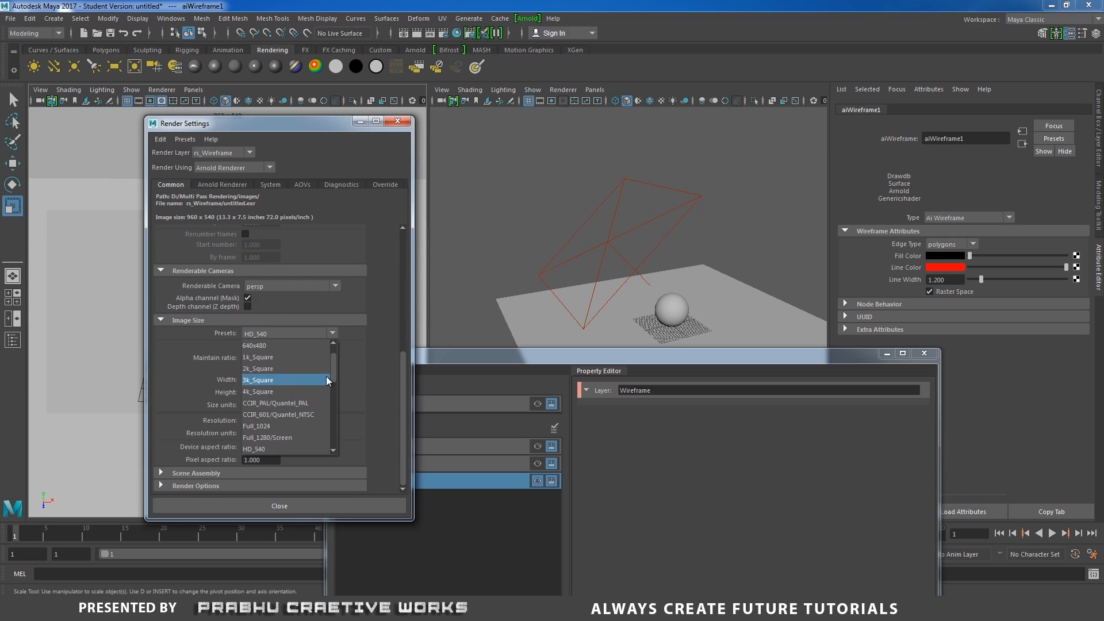
pyautogui.scroll(-3, 336, 381)
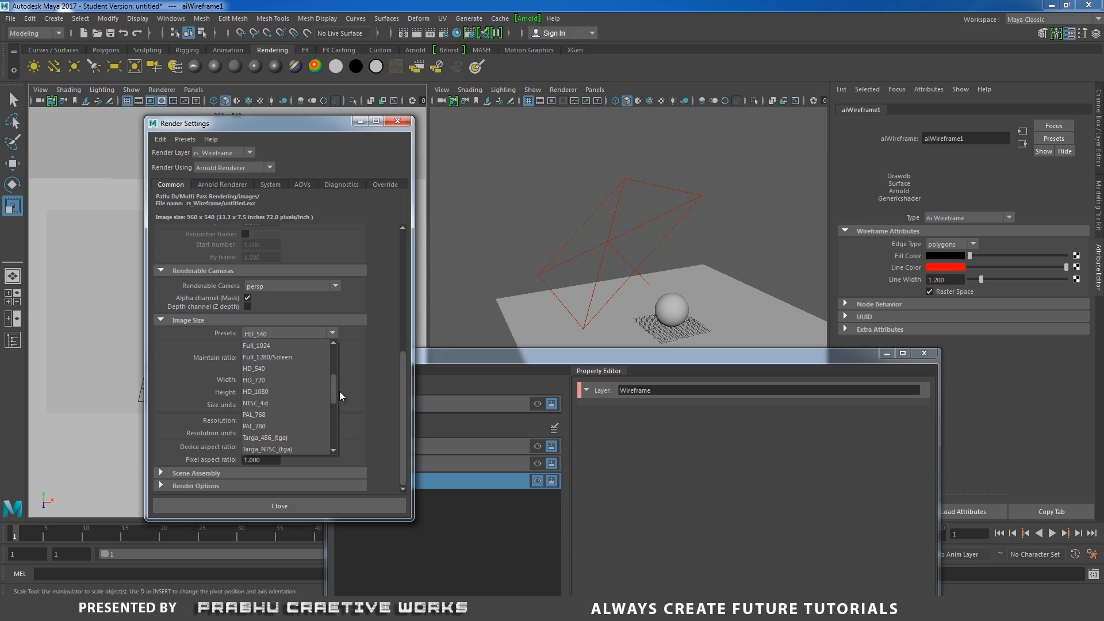
pyautogui.scroll(4, 339, 392)
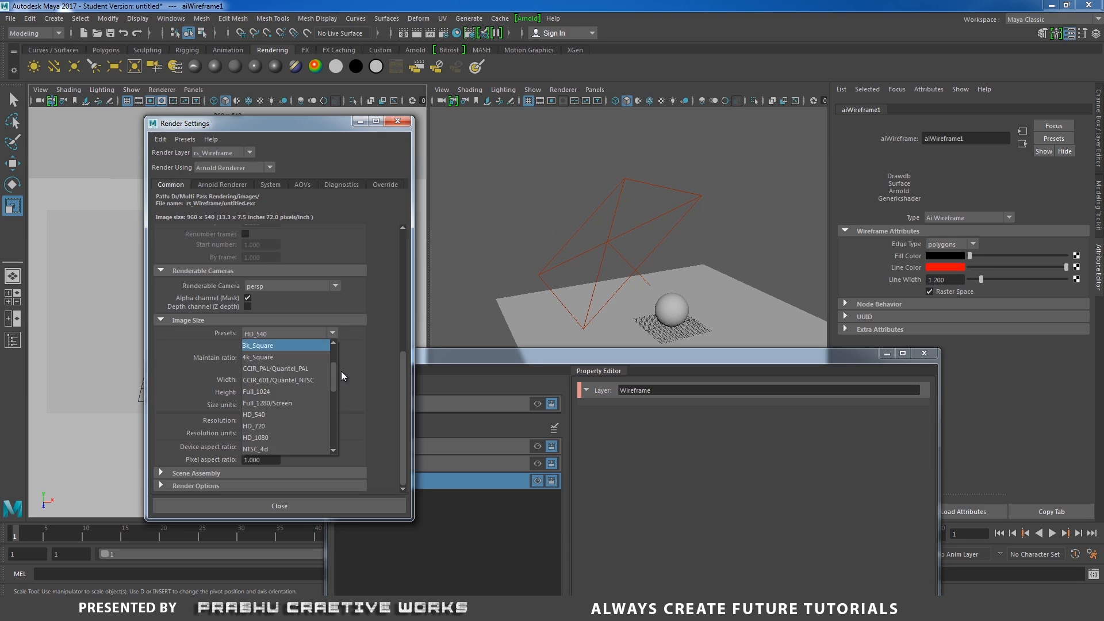
pyautogui.scroll(-3, 340, 363)
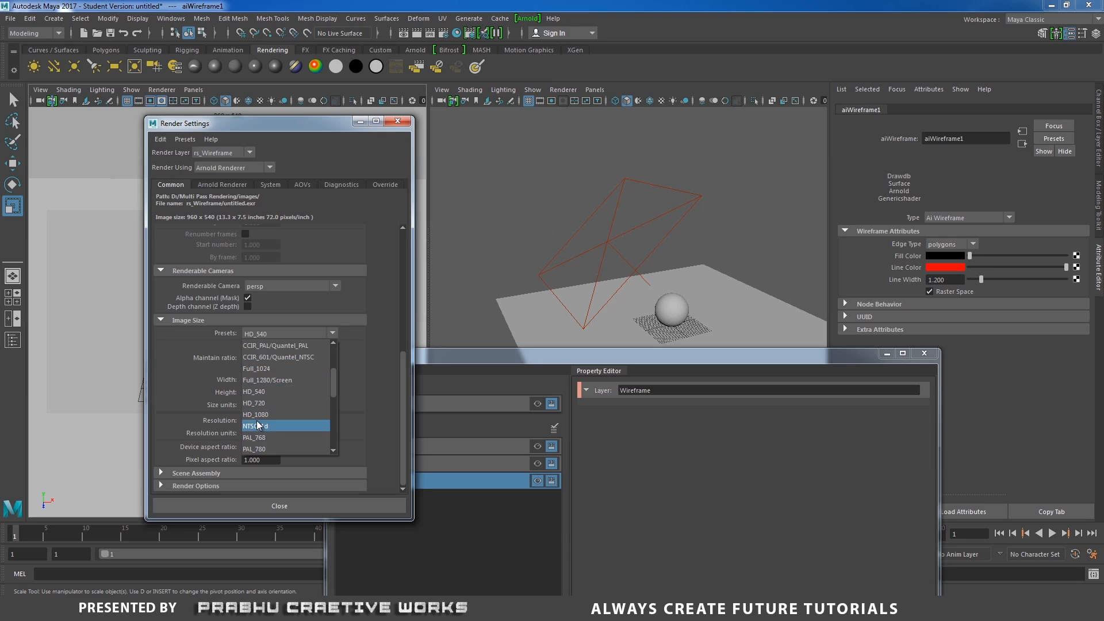
pyautogui.click(264, 415)
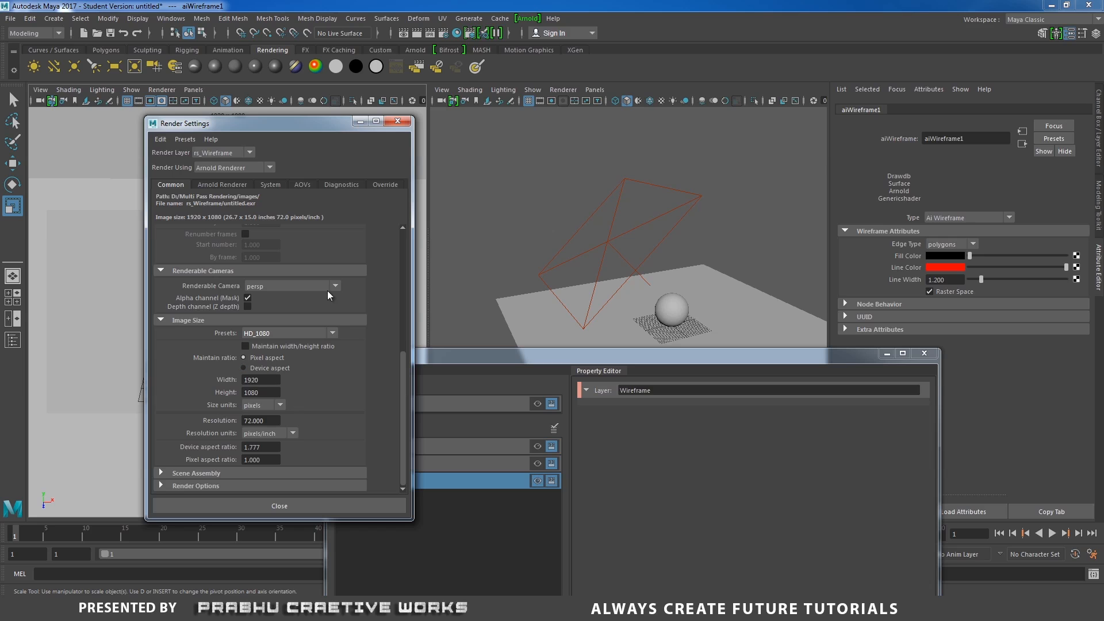
# - Set the renderable camera to camera1 and close Render Settings
pyautogui.click(316, 286)
pyautogui.click(271, 322)
pyautogui.click(399, 122)
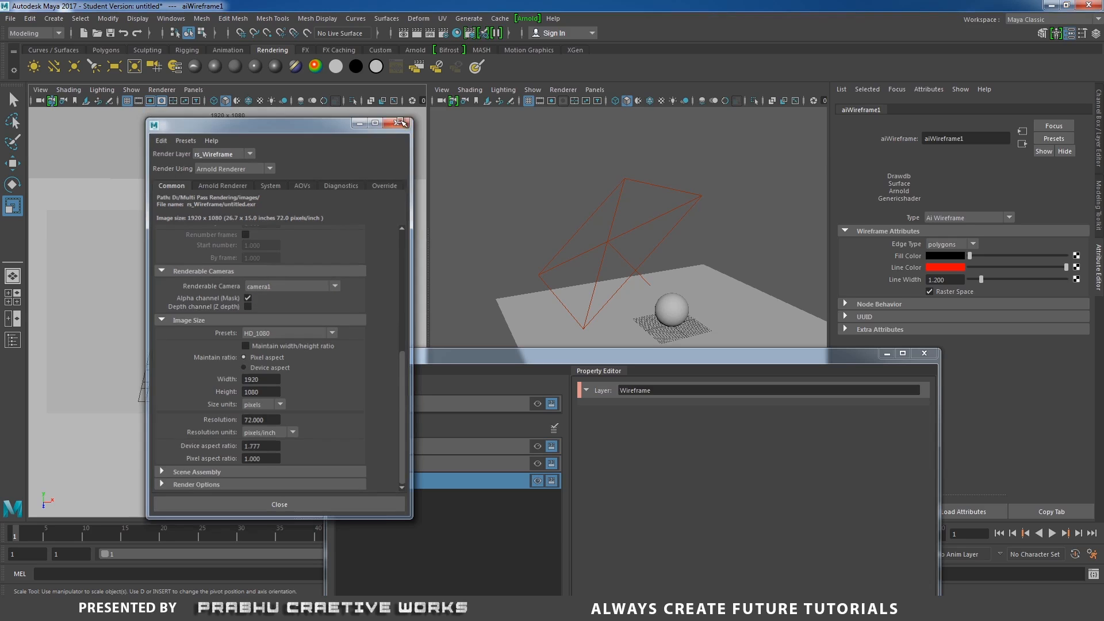
pyautogui.moveTo(439, 355); pyautogui.dragTo(409, 248)
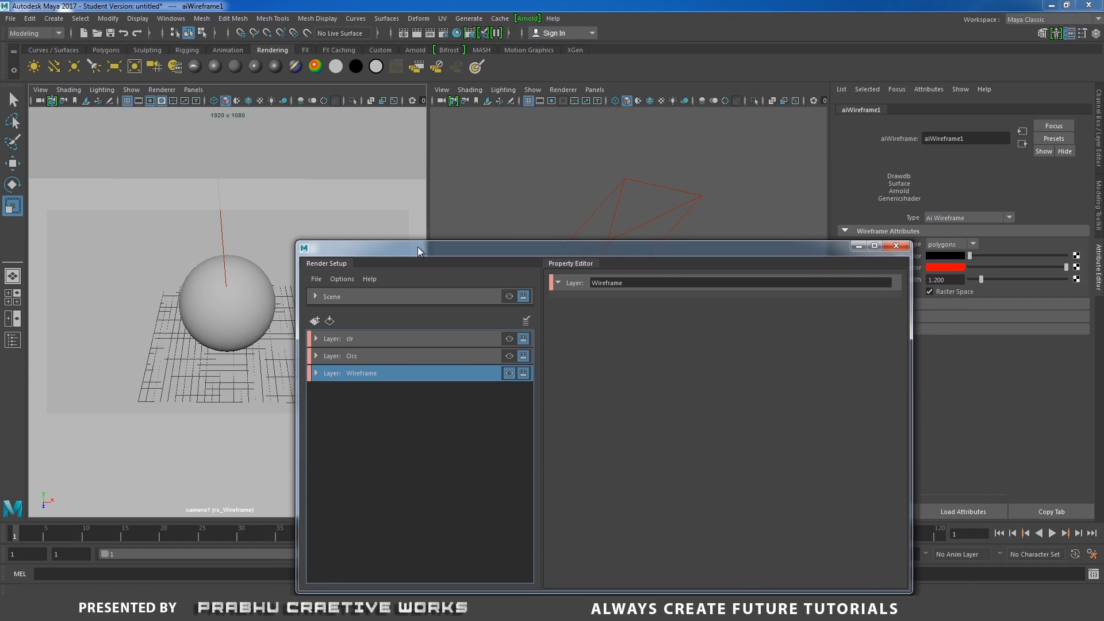
# - Open the Arnold Render View to render the current layer and arrange it beside the Render Setup window
pyautogui.click(442, 339)
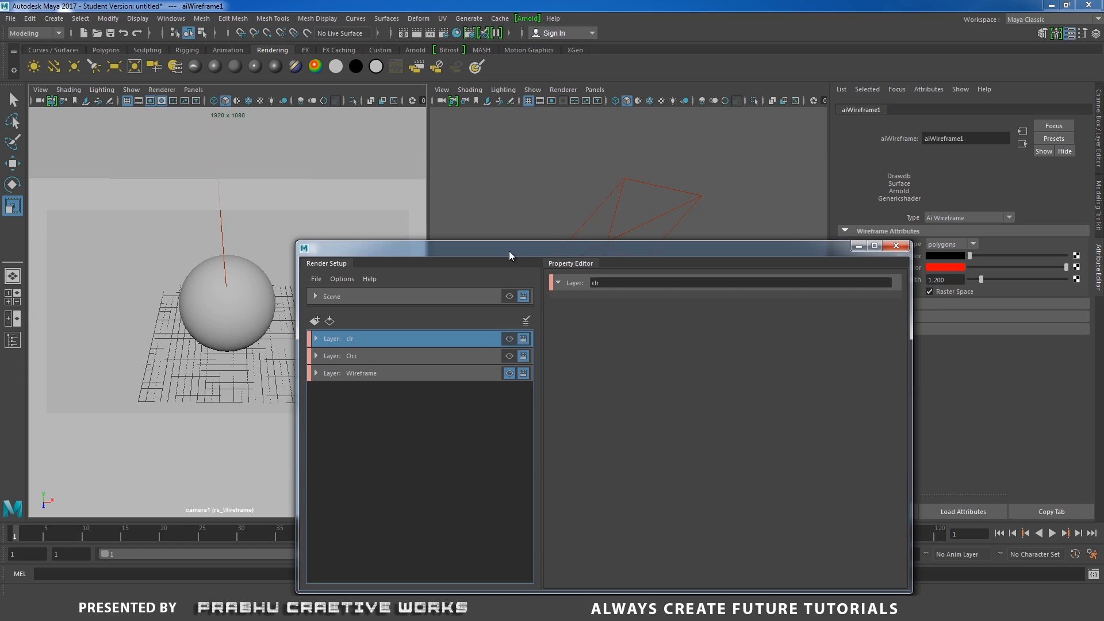
pyautogui.moveTo(509, 251); pyautogui.dragTo(472, 256)
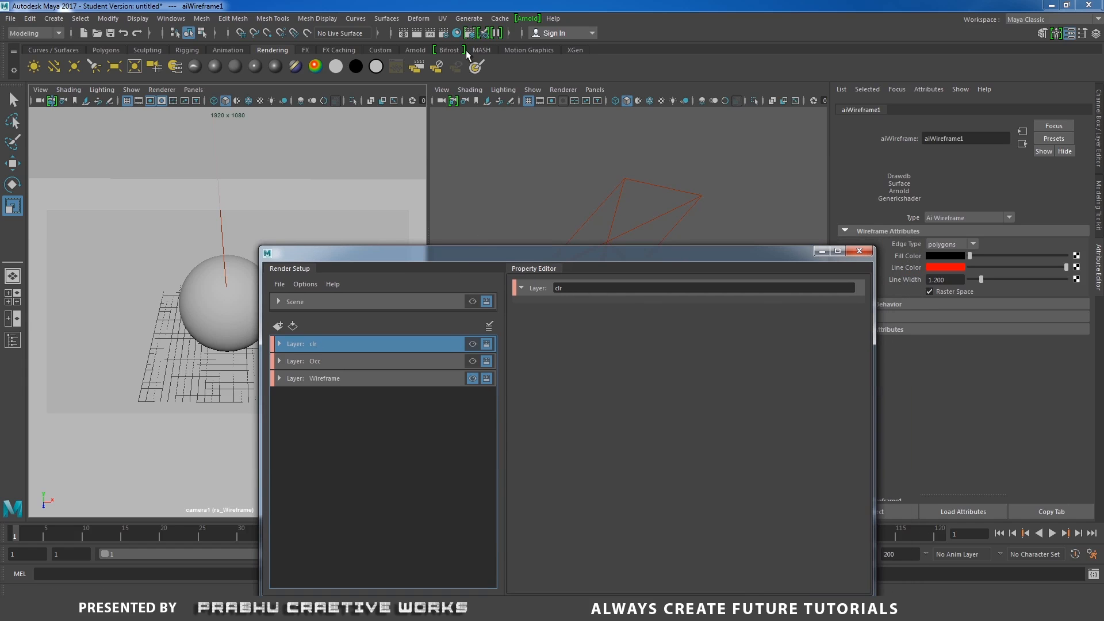
pyautogui.click(527, 17)
pyautogui.click(551, 38)
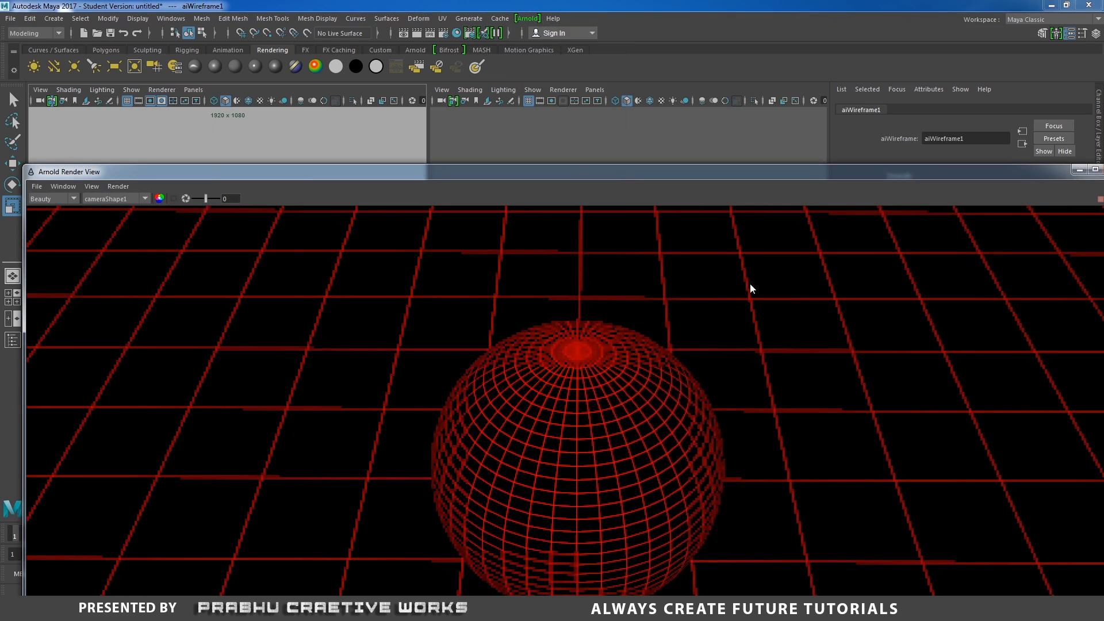
pyautogui.scroll(-2, 895, 439)
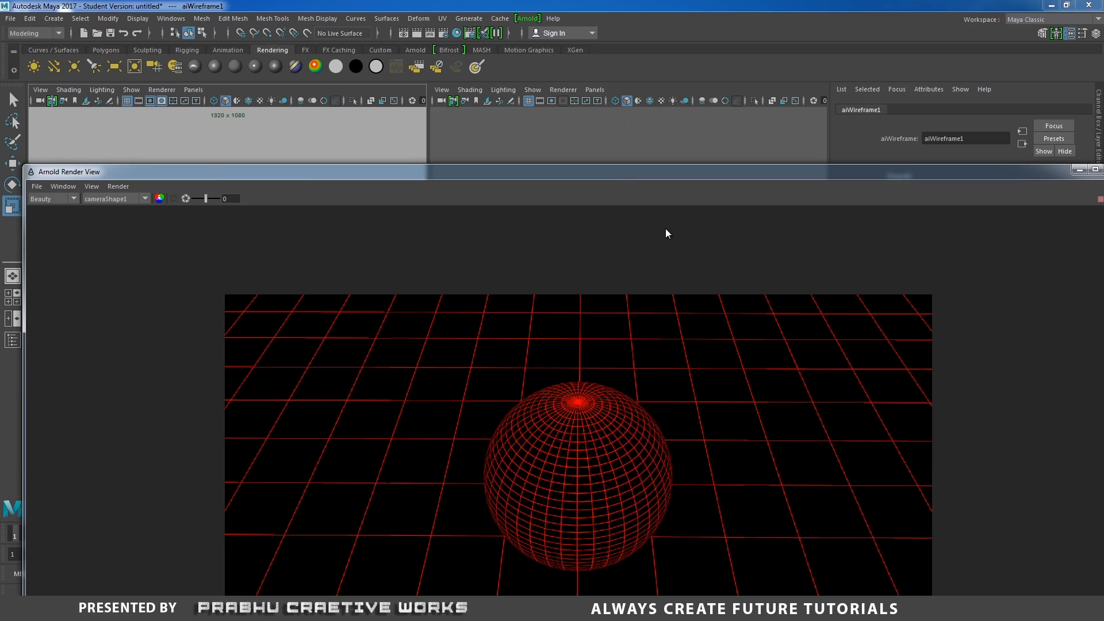
pyautogui.moveTo(625, 171); pyautogui.dragTo(633, 128)
pyautogui.moveTo(898, 124); pyautogui.dragTo(598, 247)
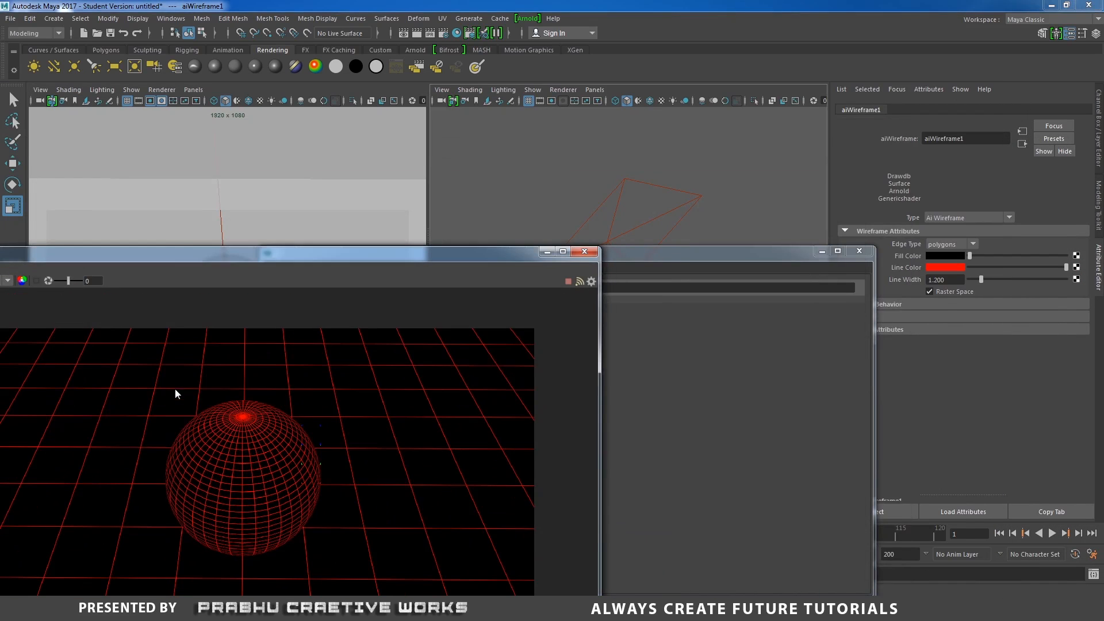
pyautogui.moveTo(322, 255); pyautogui.dragTo(448, 204)
pyautogui.moveTo(802, 254); pyautogui.dragTo(949, 193)
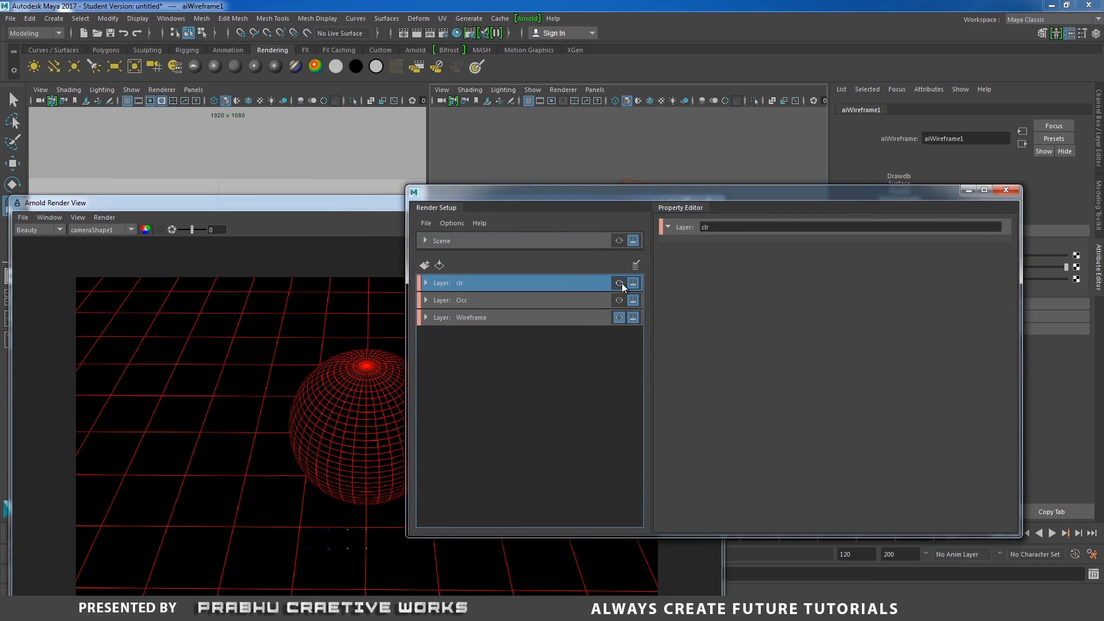
# - Make the clr layer the visible render layer so the Arnold Render View renders it
pyautogui.doubleClick(537, 284)
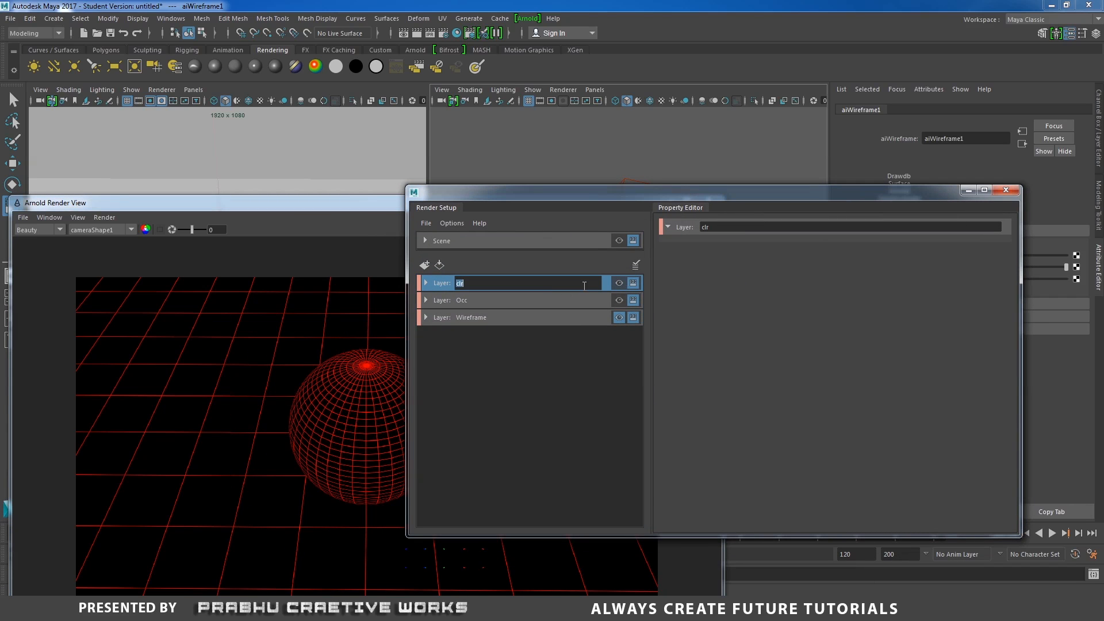
pyautogui.click(606, 285)
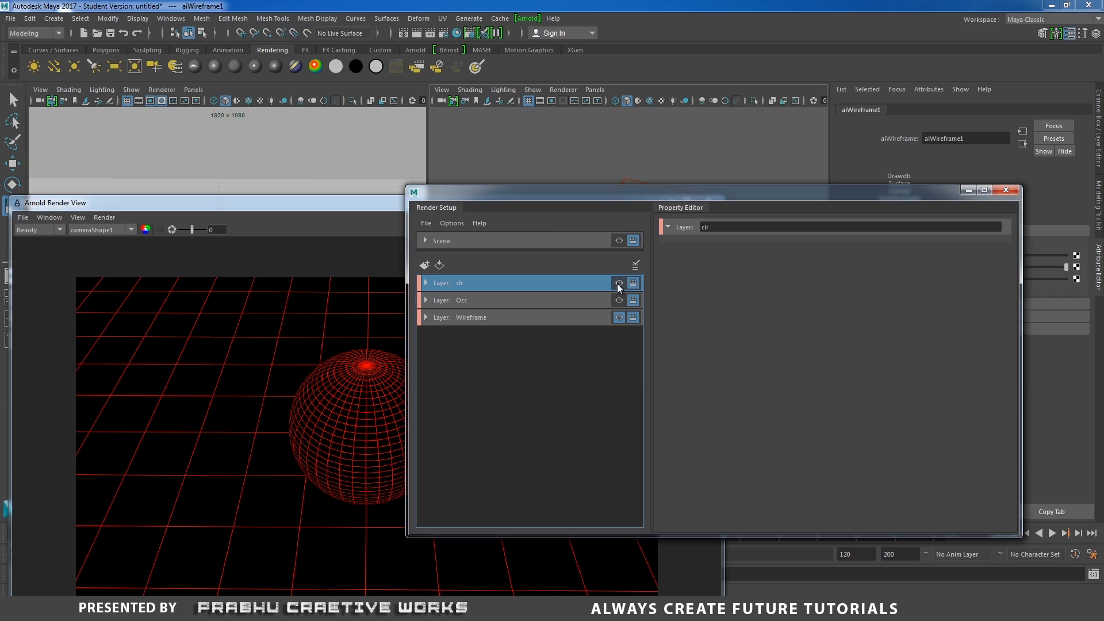
pyautogui.click(618, 283)
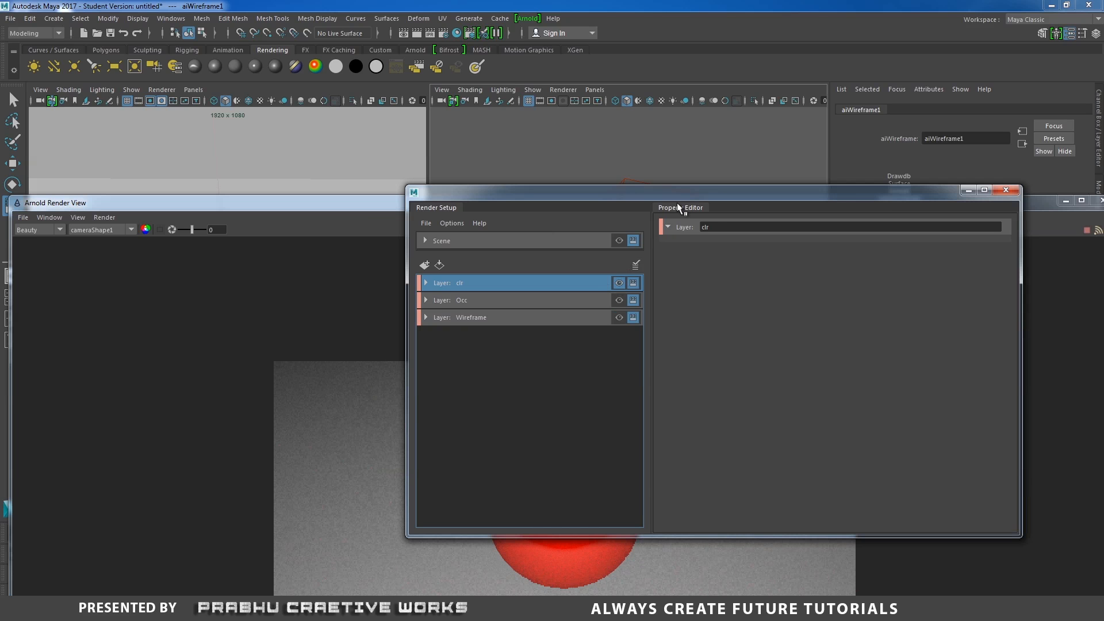
pyautogui.moveTo(681, 193); pyautogui.dragTo(893, 136)
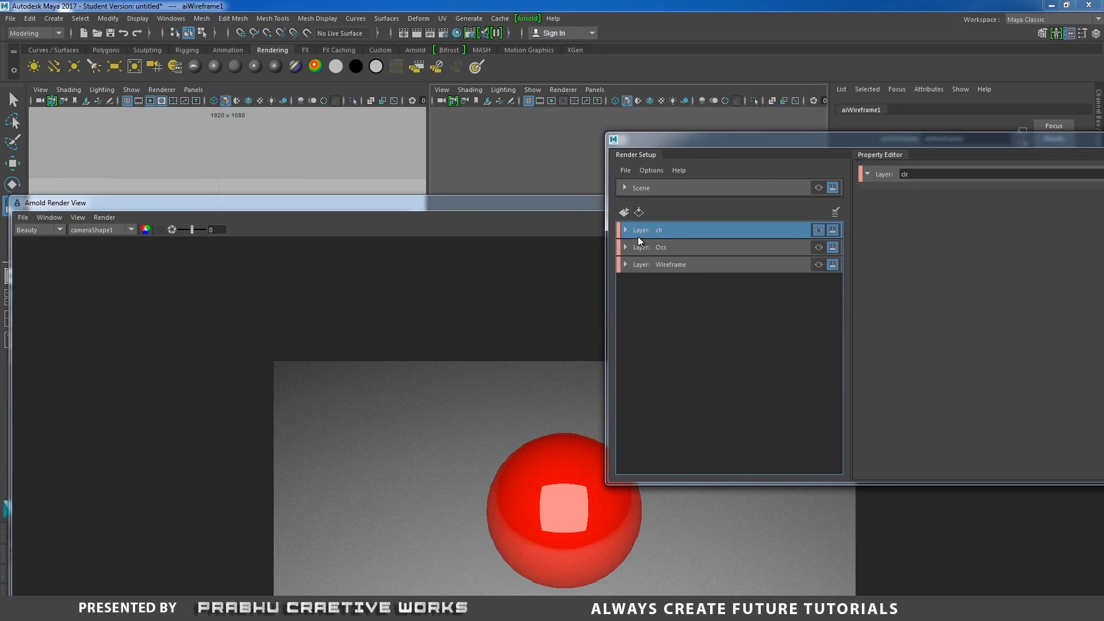
pyautogui.moveTo(530, 215); pyautogui.dragTo(440, 133)
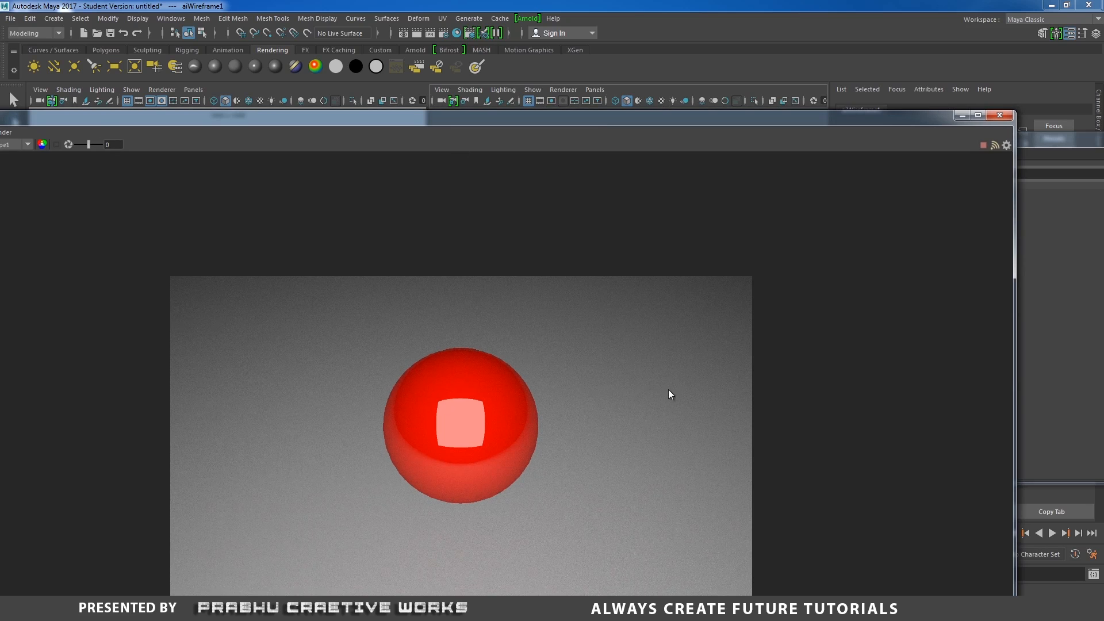
pyautogui.scroll(-1, 443, 380)
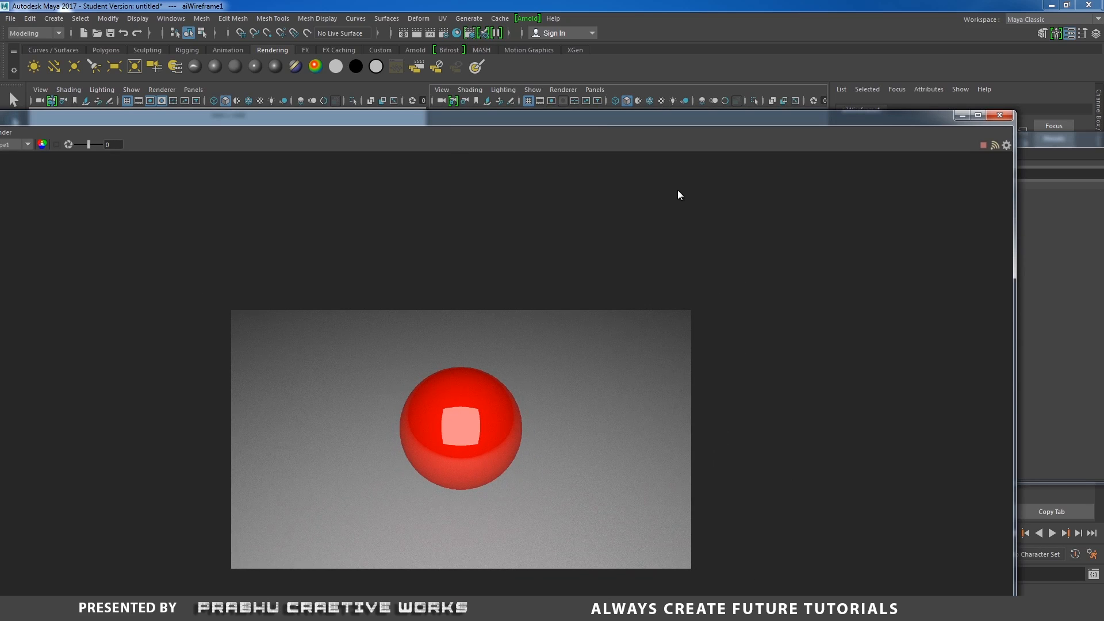
pyautogui.moveTo(887, 122); pyautogui.dragTo(747, 75)
pyautogui.moveTo(874, 149); pyautogui.dragTo(493, 182)
pyautogui.moveTo(385, 67); pyautogui.dragTo(643, 35)
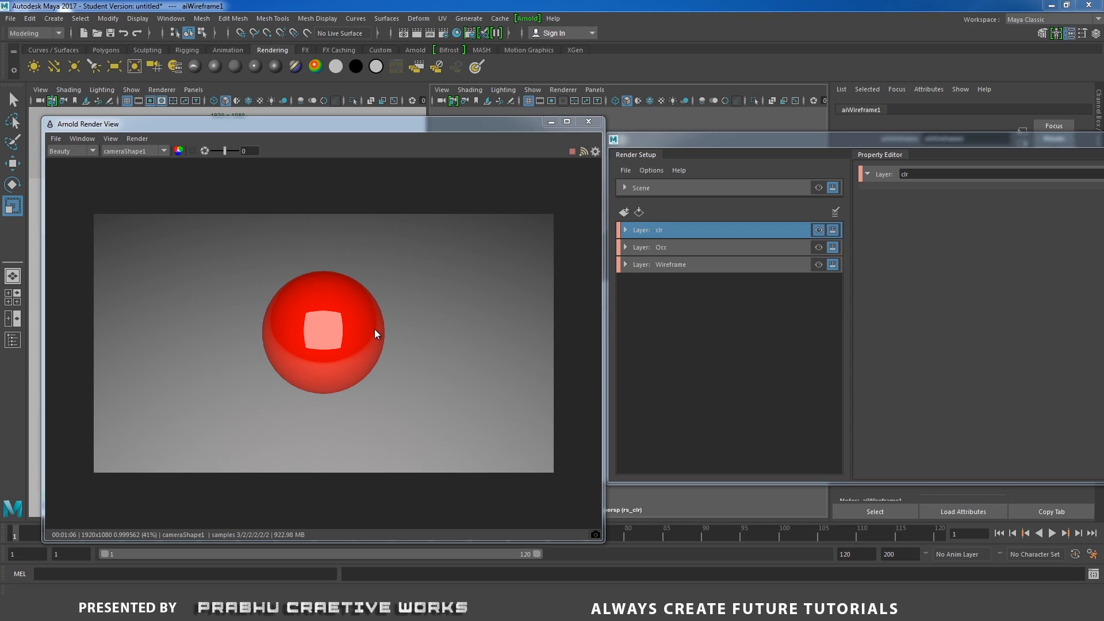
# - Save the color-corrected clr render as Clr.tga in the project's images folder
pyautogui.click(57, 138)
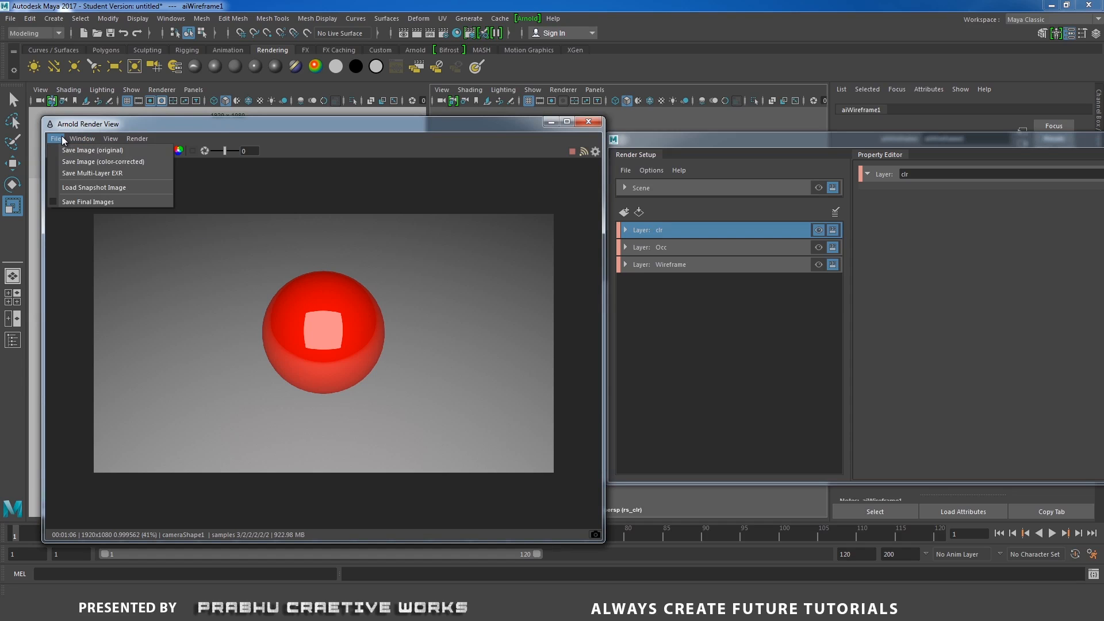
pyautogui.click(127, 164)
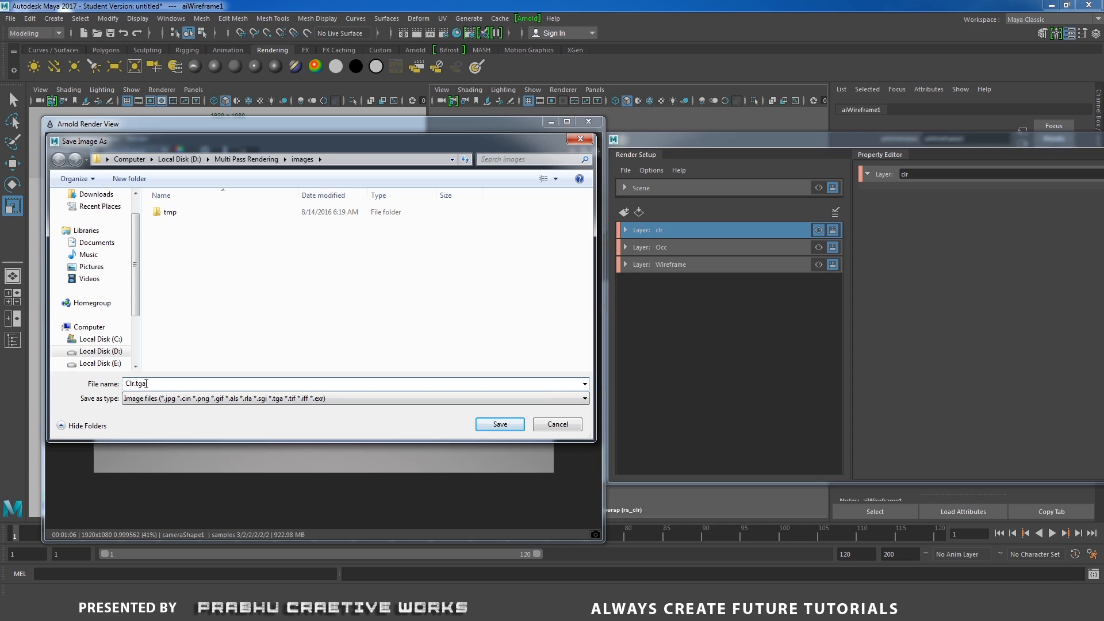
pyautogui.click(499, 424)
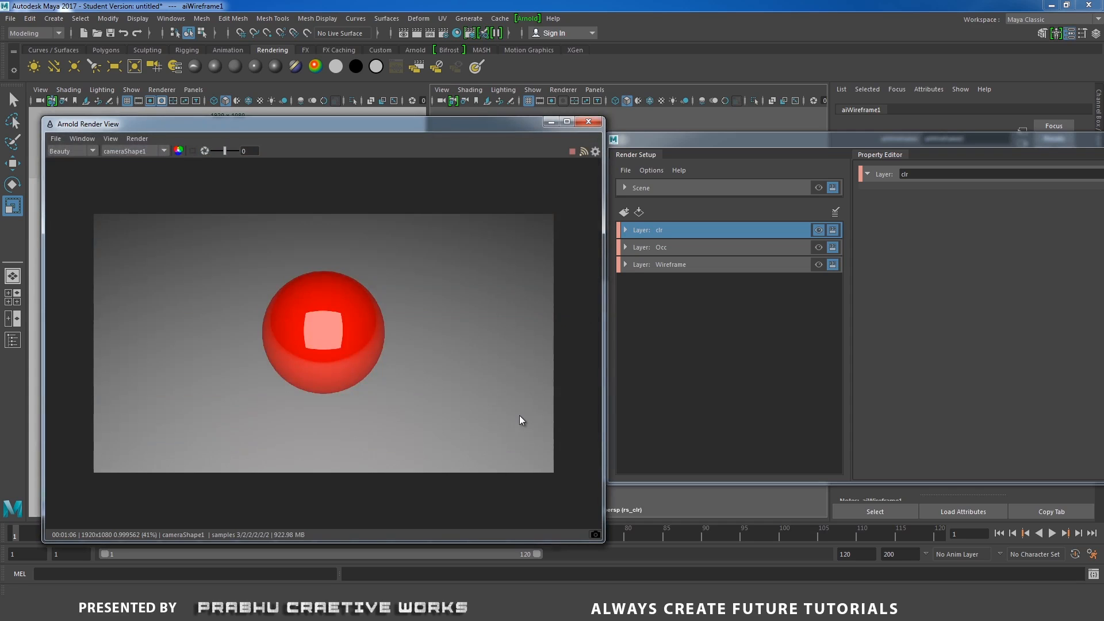
# - Make the Occ layer the visible render layer and re-render it in the Arnold Render View
pyautogui.click(818, 247)
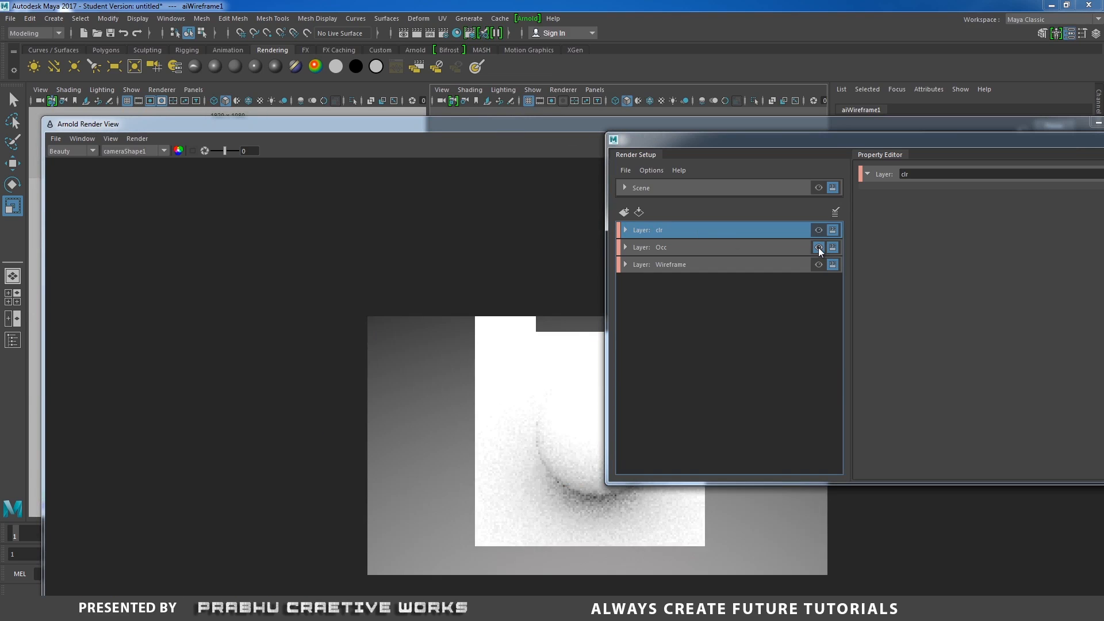
pyautogui.moveTo(543, 123); pyautogui.dragTo(452, 99)
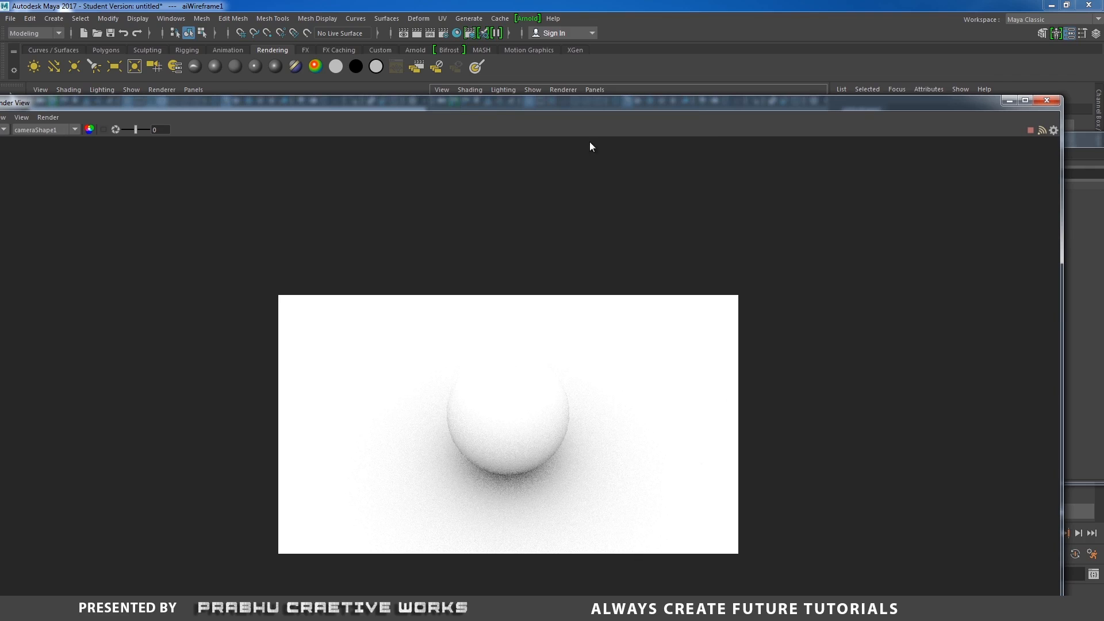
pyautogui.moveTo(1061, 233); pyautogui.dragTo(573, 238)
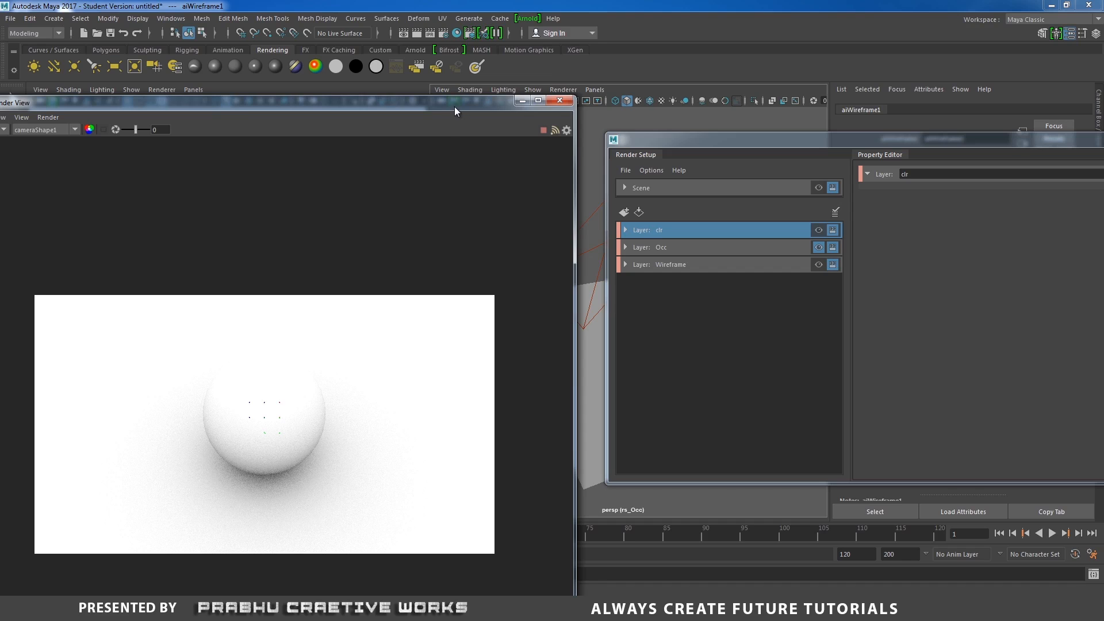
pyautogui.moveTo(454, 105); pyautogui.dragTo(520, 76)
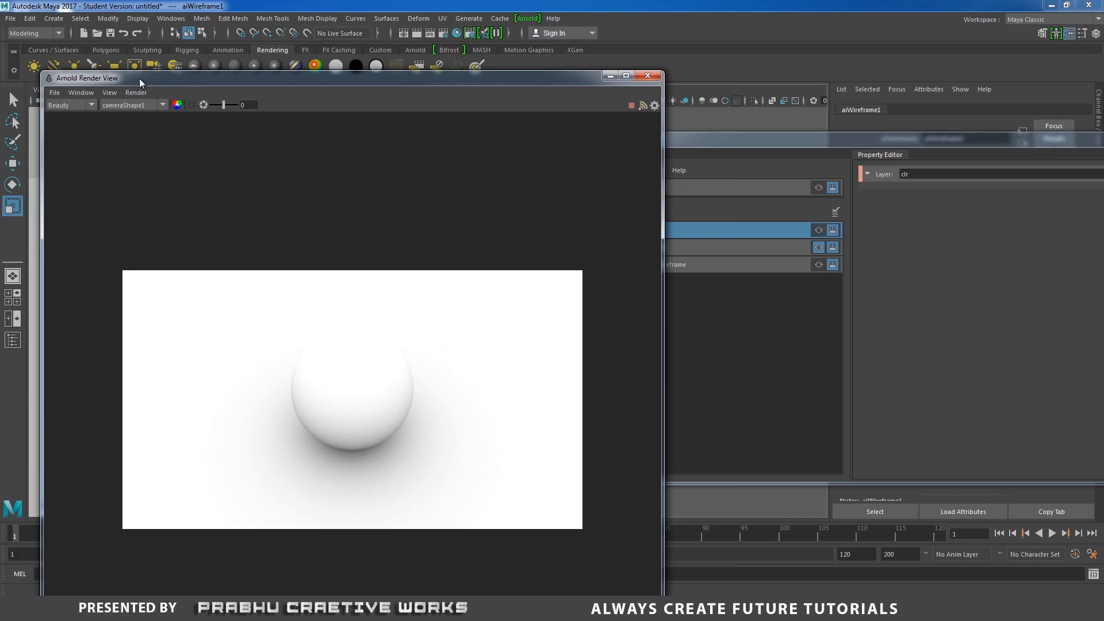
# - Save the color-corrected occlusion render as OCC.tga in the images folder
pyautogui.click(55, 92)
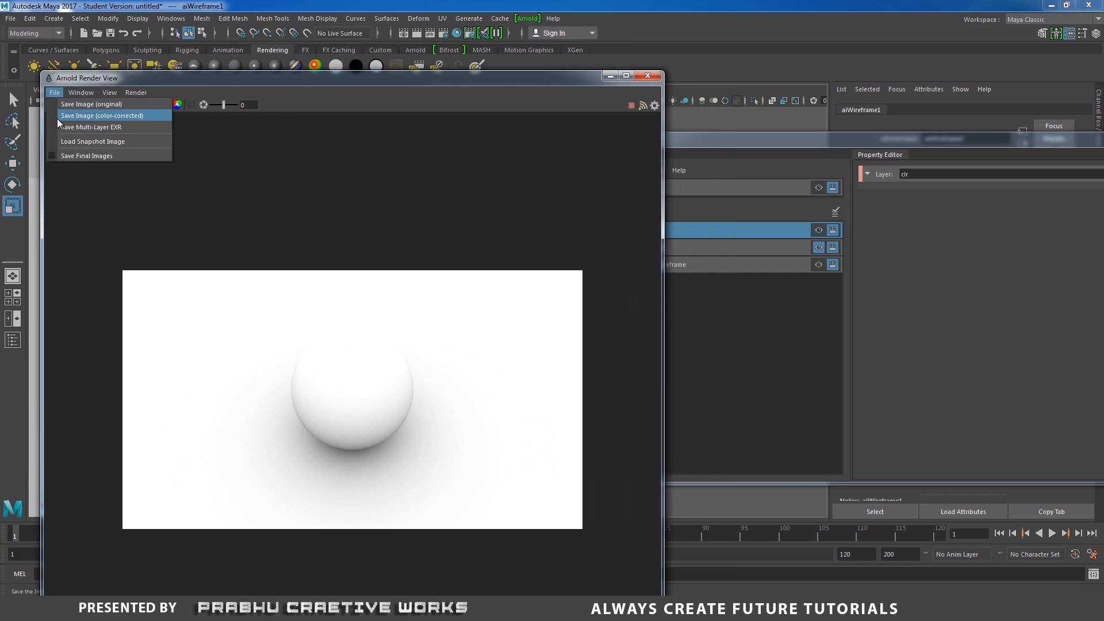
pyautogui.click(114, 119)
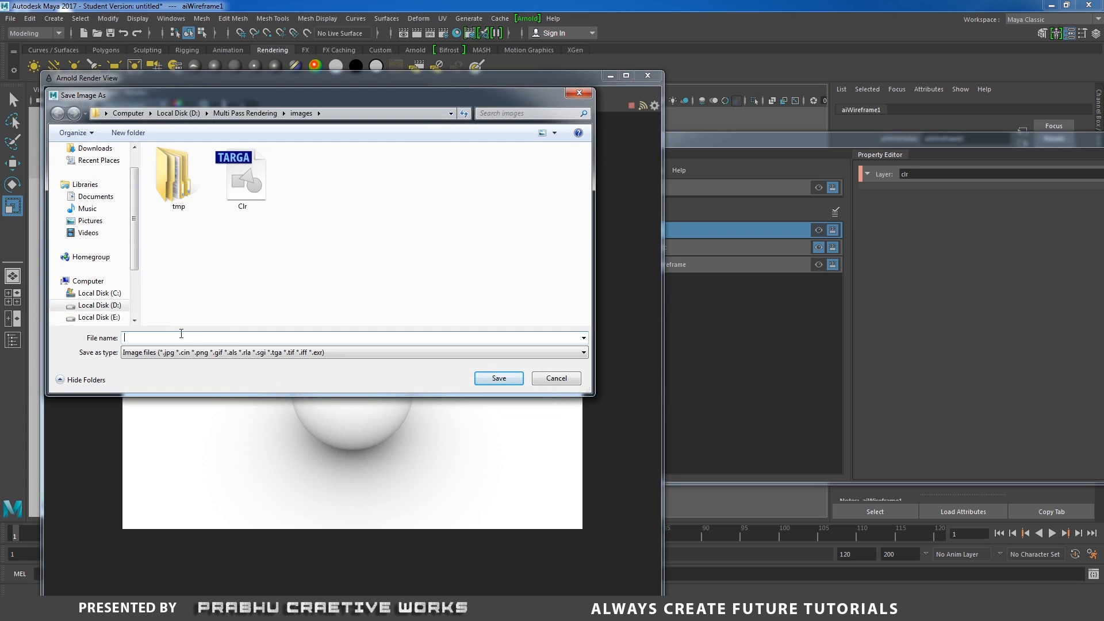
pyautogui.write('OCC.tga')
pyautogui.click(197, 354)
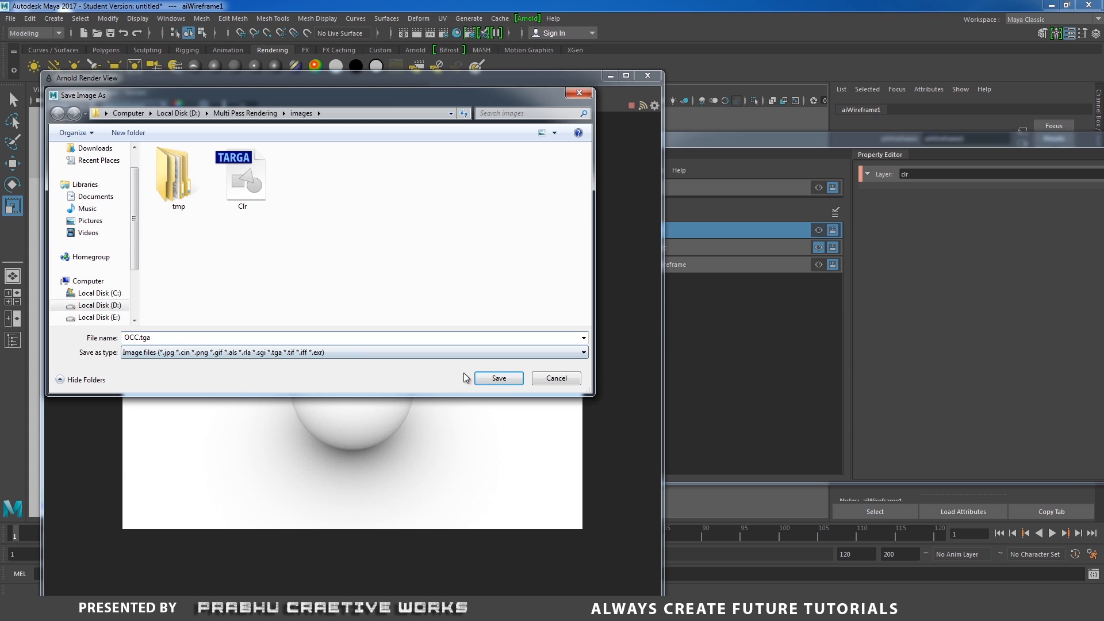
pyautogui.click(499, 378)
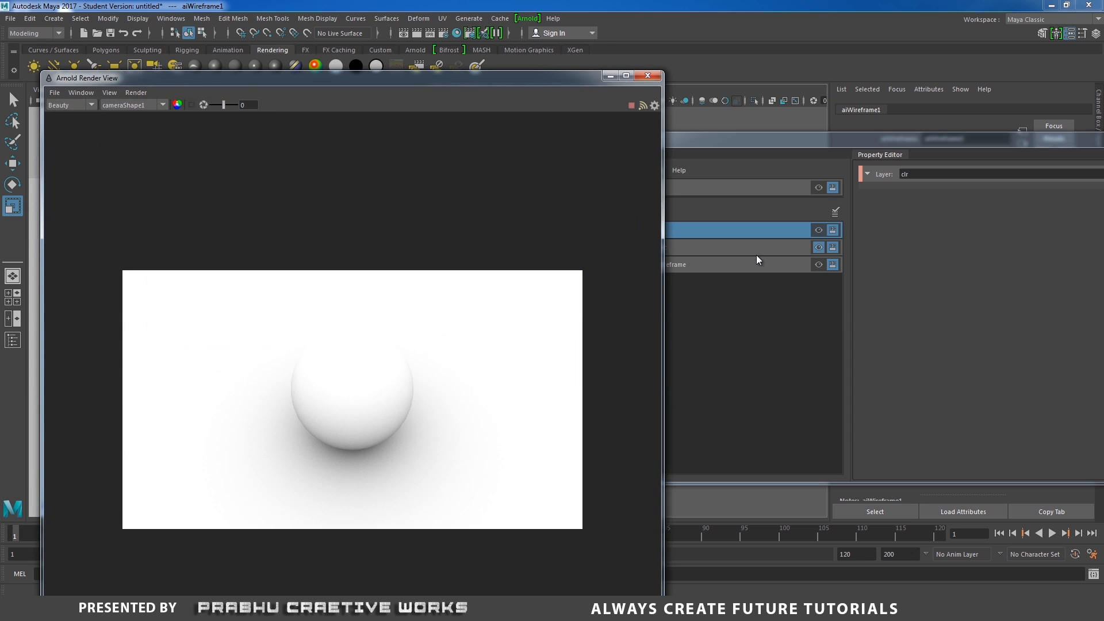
# - Make the Wireframe layer the visible render layer and re-render it in the Arnold Render View
pyautogui.click(832, 143)
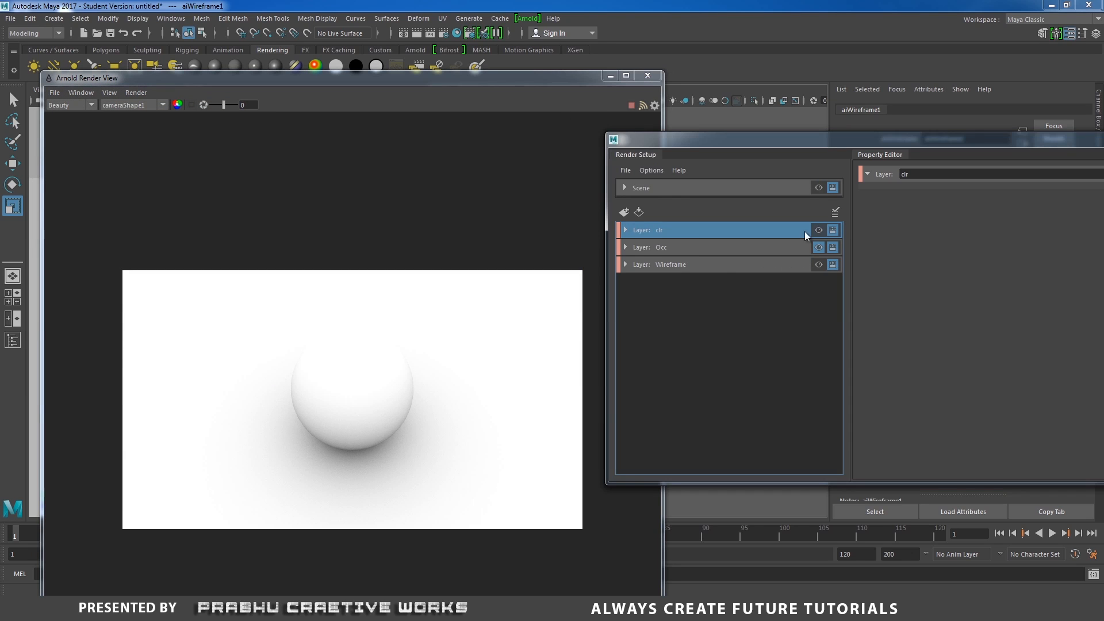
pyautogui.click(817, 264)
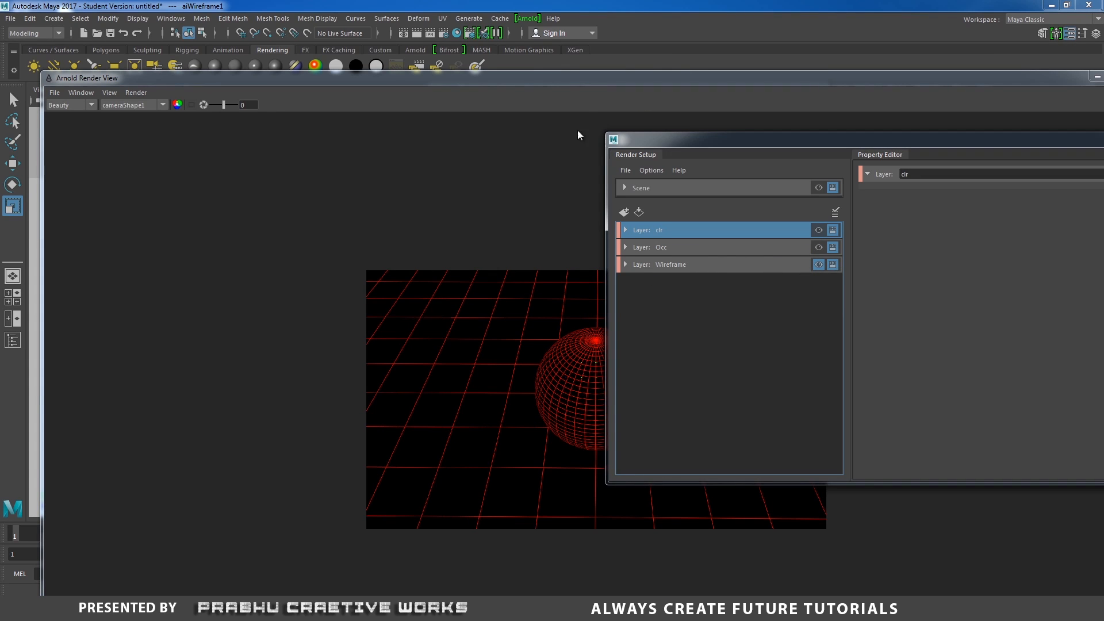
pyautogui.moveTo(605, 82); pyautogui.dragTo(482, 81)
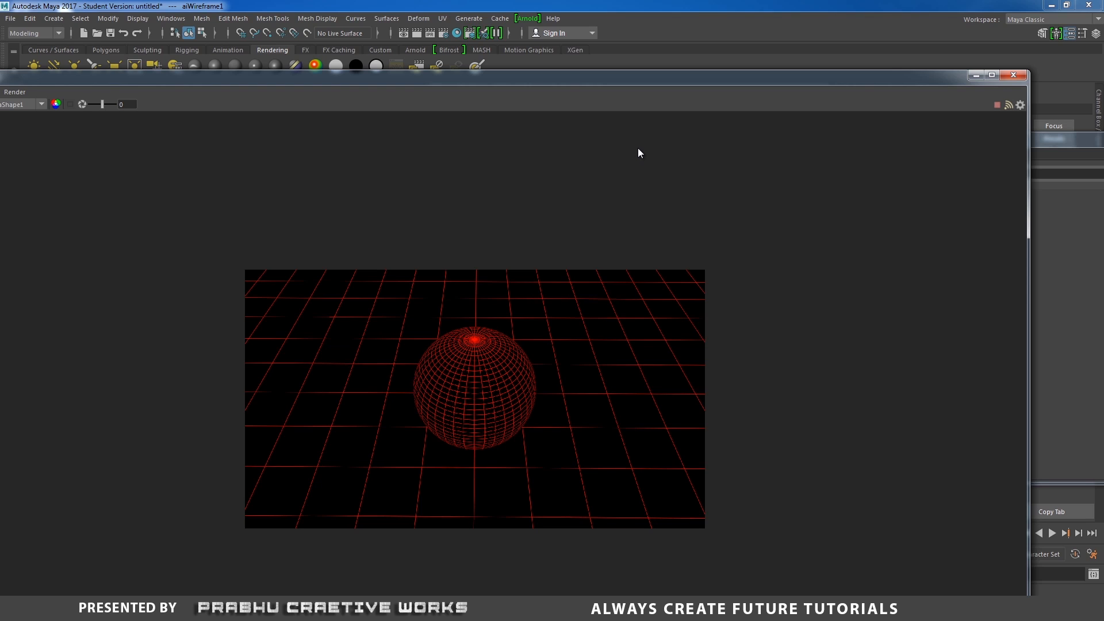
pyautogui.moveTo(617, 81); pyautogui.dragTo(764, 71)
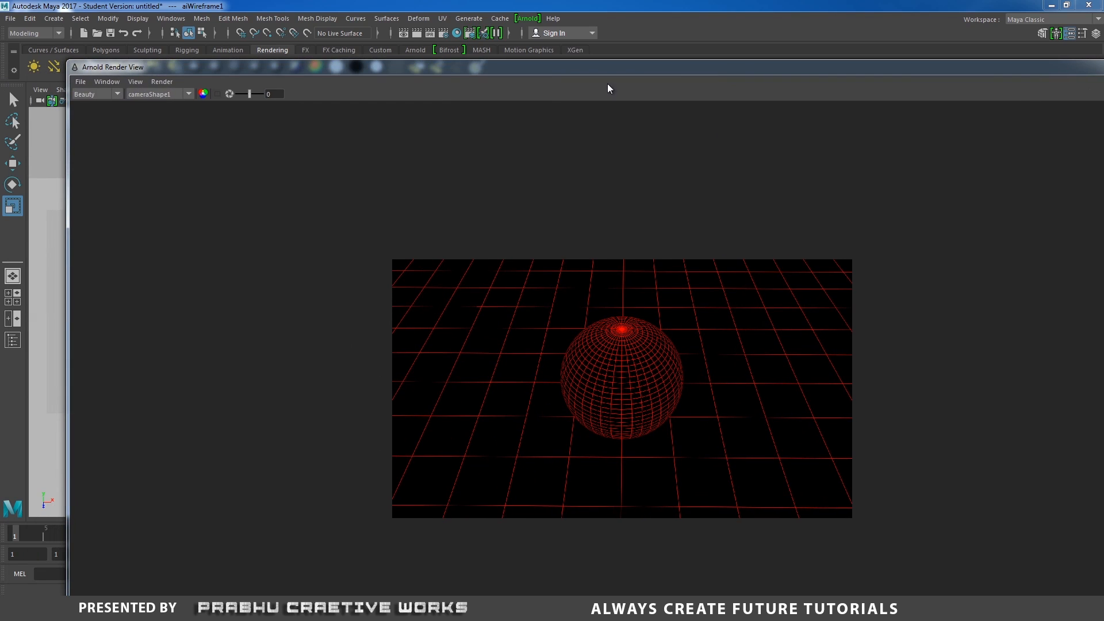
# - Save the color-corrected wireframe render as Wireframe.tga in the images folder
pyautogui.click(85, 84)
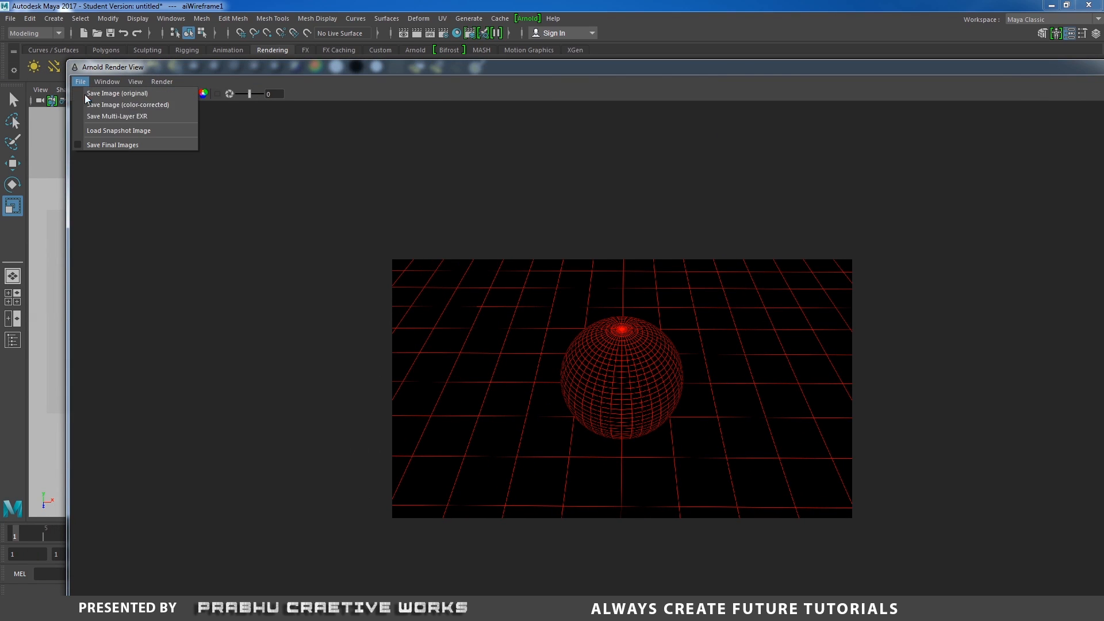
pyautogui.click(119, 106)
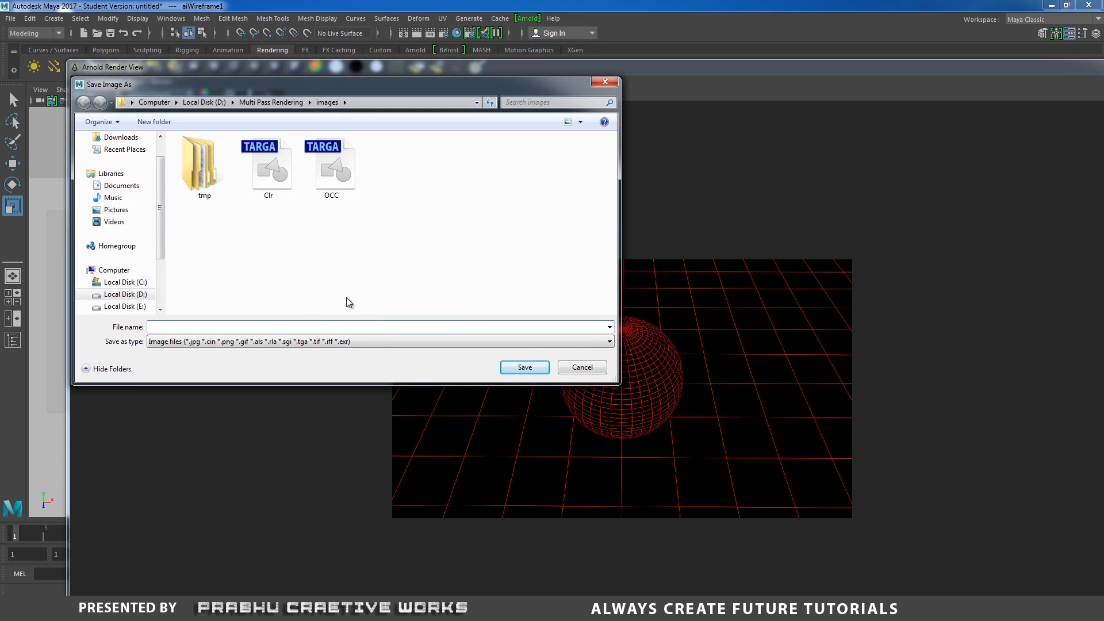
pyautogui.write('Wireframe.ta')
pyautogui.press('BackSpace')
pyautogui.write('ga')
pyautogui.click(524, 367)
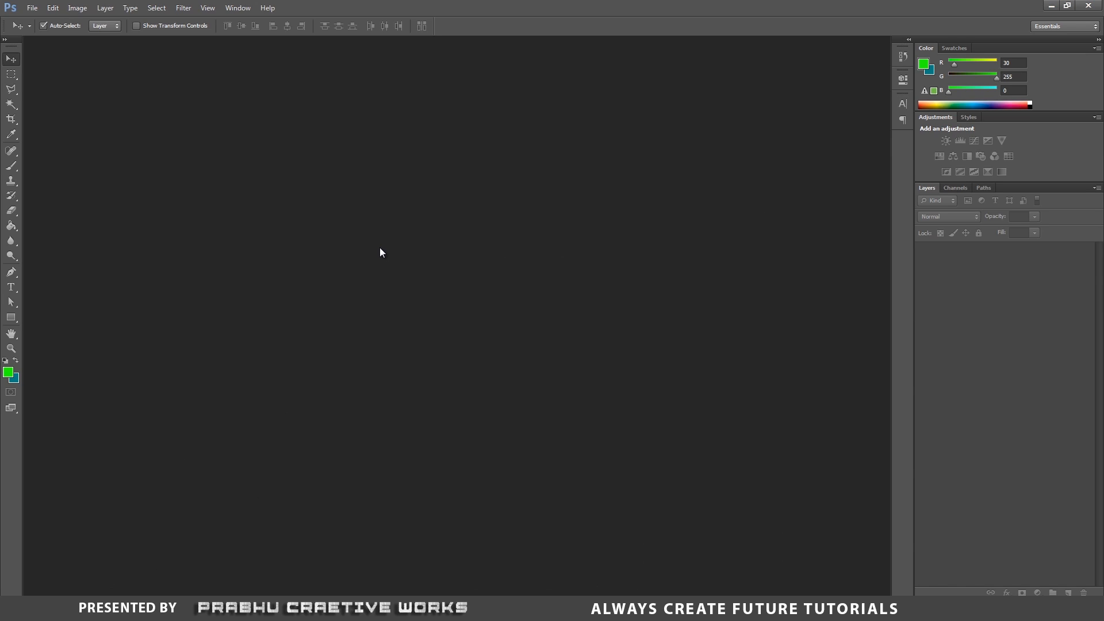
# - Switch to Photoshop and open Clr.tga, OCC.tga and Wireframe.tga together from the Multi Pass Rendering images folder
pyautogui.click(32, 8)
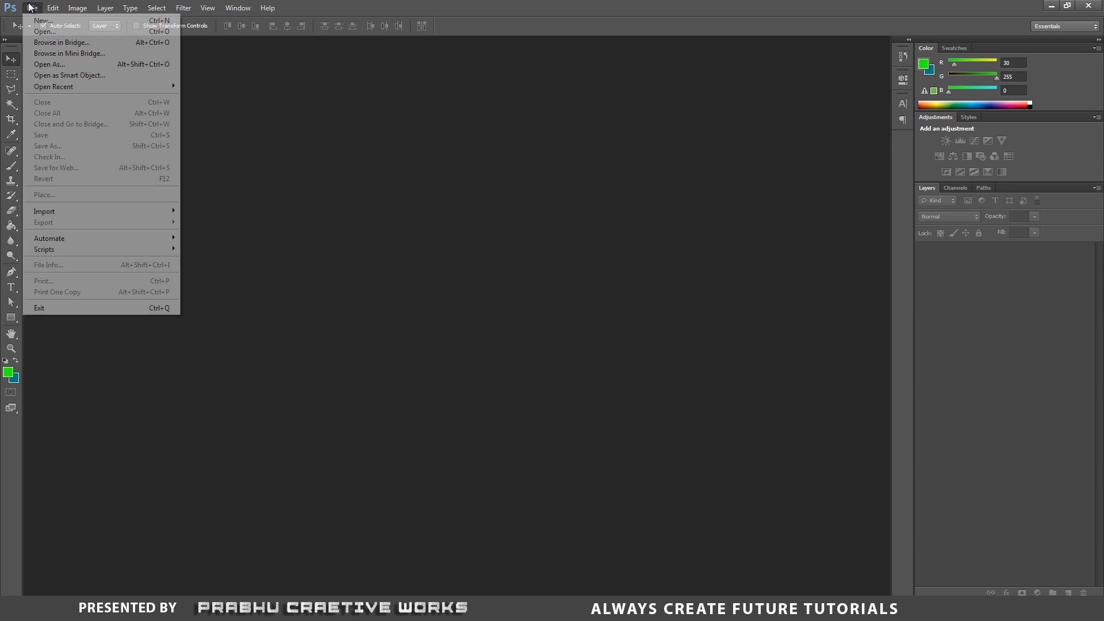
pyautogui.click(97, 32)
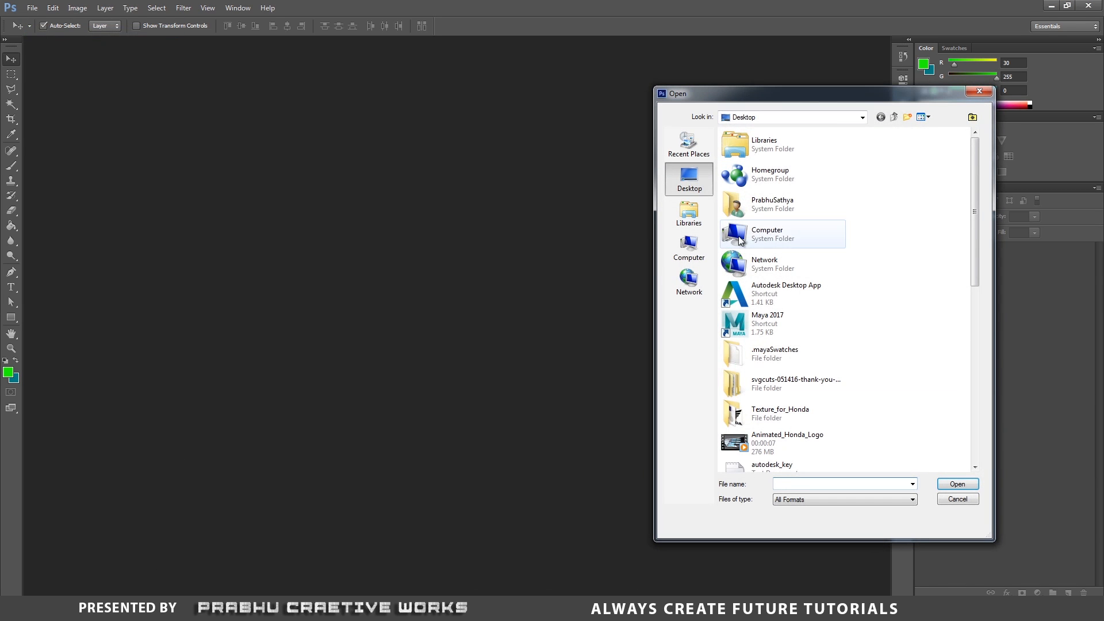
pyautogui.doubleClick(765, 229)
pyautogui.doubleClick(807, 185)
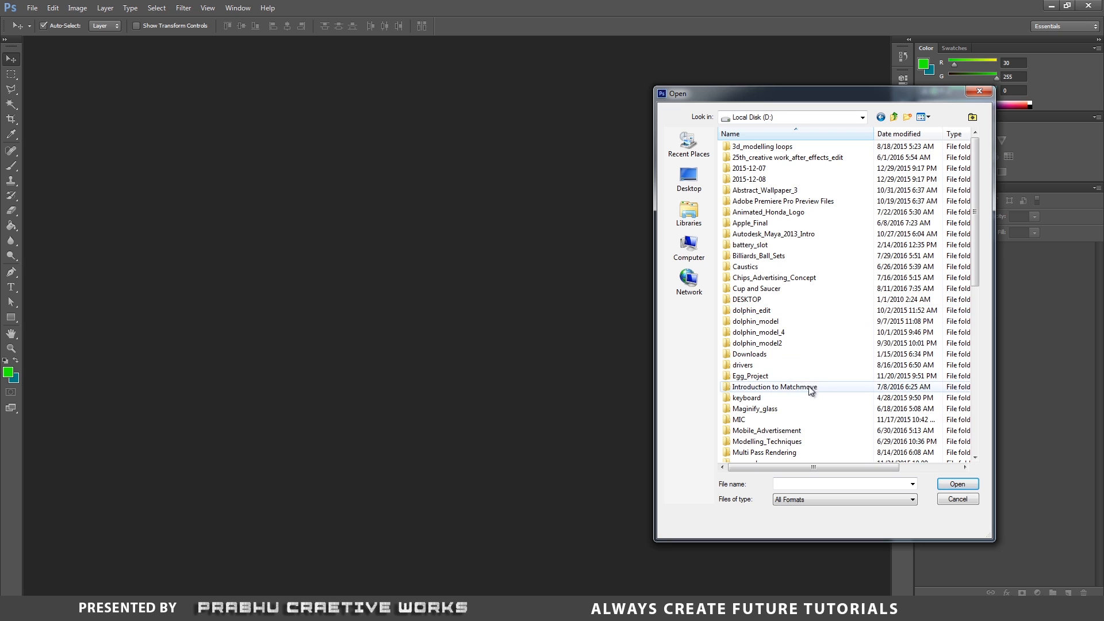
pyautogui.doubleClick(776, 453)
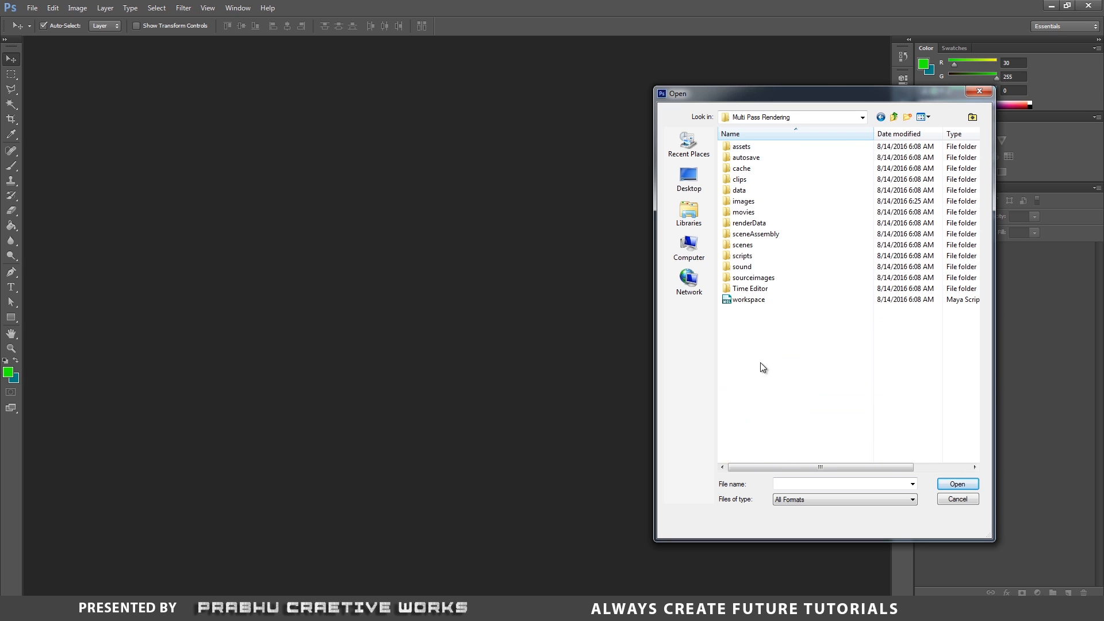
pyautogui.doubleClick(765, 209)
pyautogui.click(810, 169)
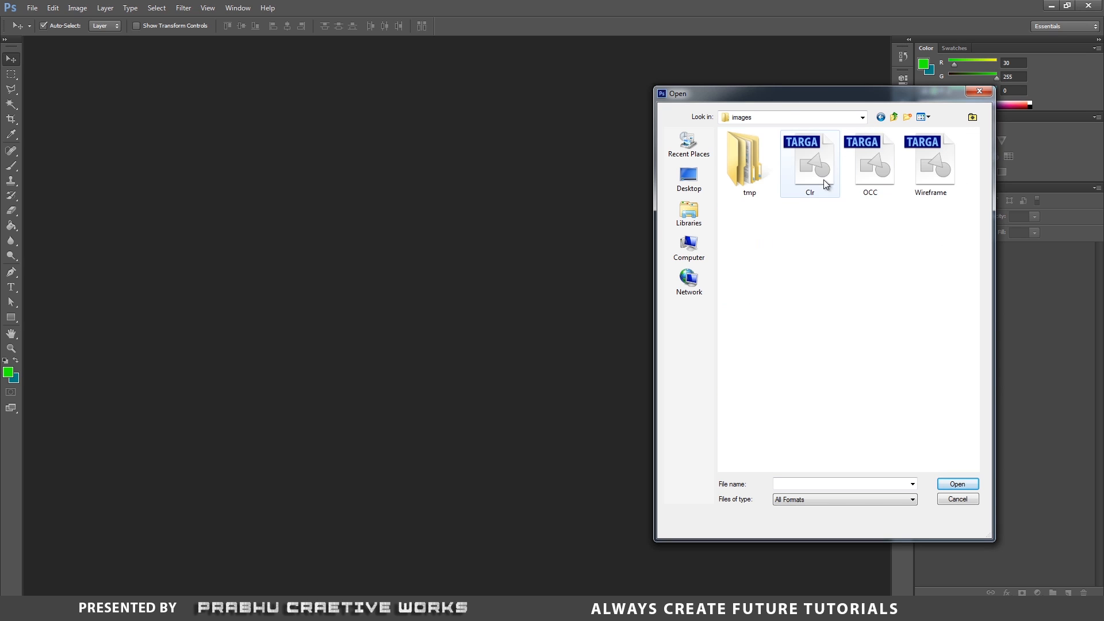
pyautogui.keyDown('ctrl'); pyautogui.click(870, 183); pyautogui.keyUp('ctrl')
pyautogui.keyDown('ctrl'); pyautogui.click(925, 180); pyautogui.keyUp('ctrl')
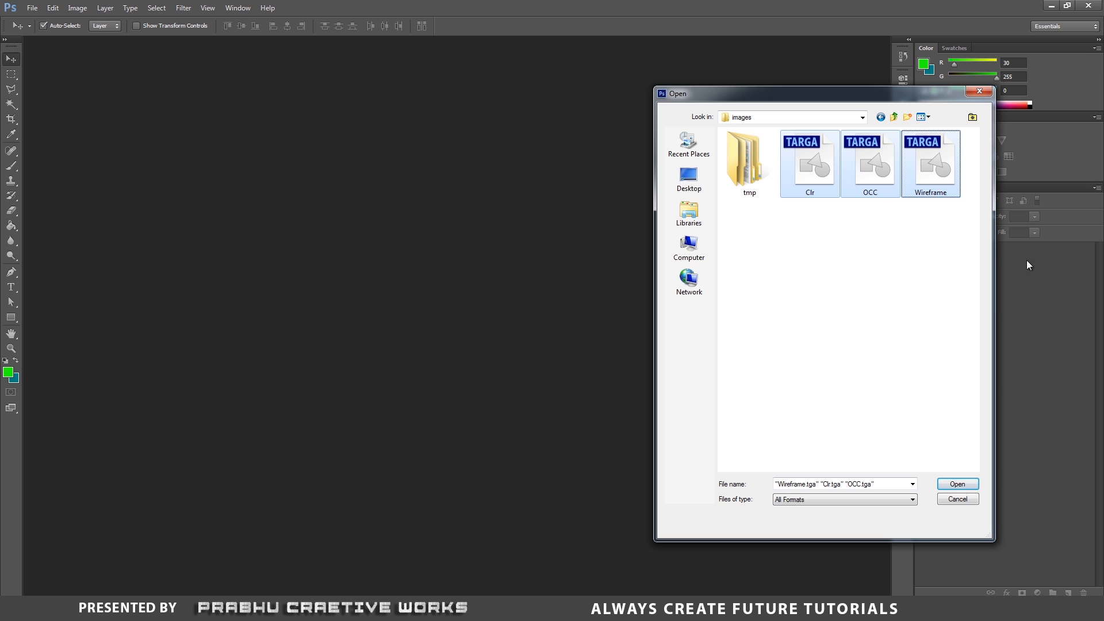
pyautogui.click(955, 484)
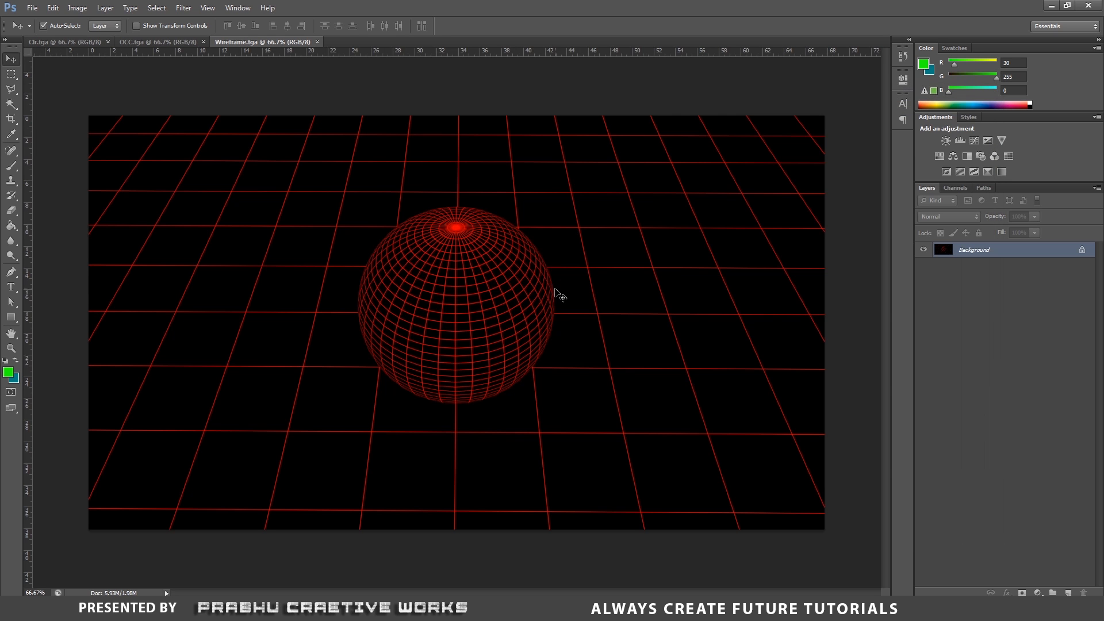
# - Move the occlusion image into the Clr document as a new layer with the Move tool
pyautogui.click(154, 44)
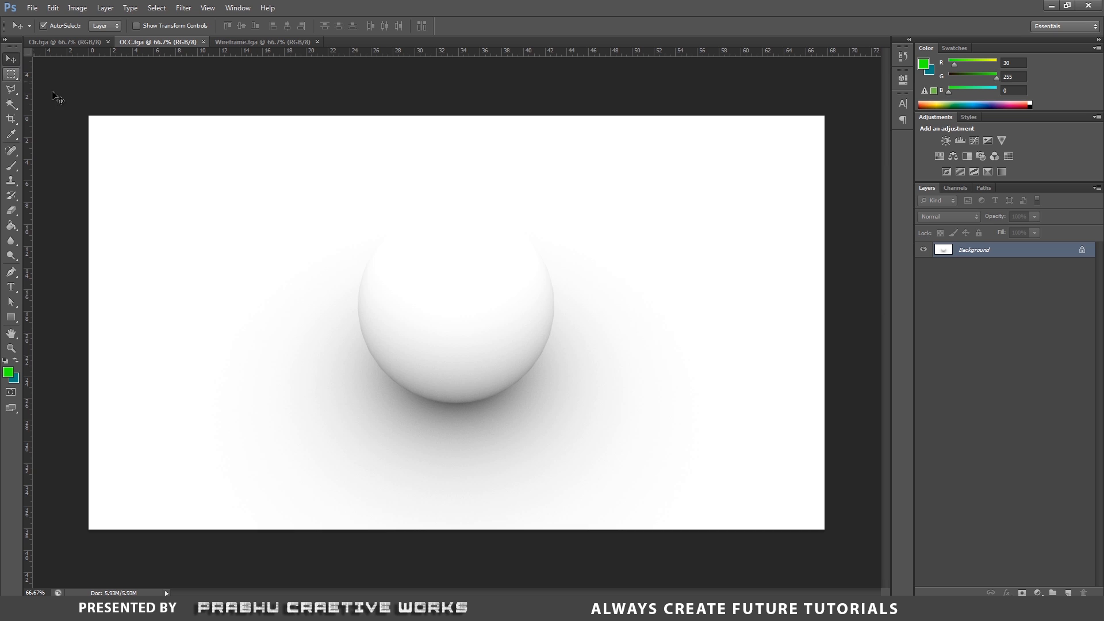
pyautogui.press('v')
pyautogui.moveTo(276, 197); pyautogui.dragTo(350, 243)
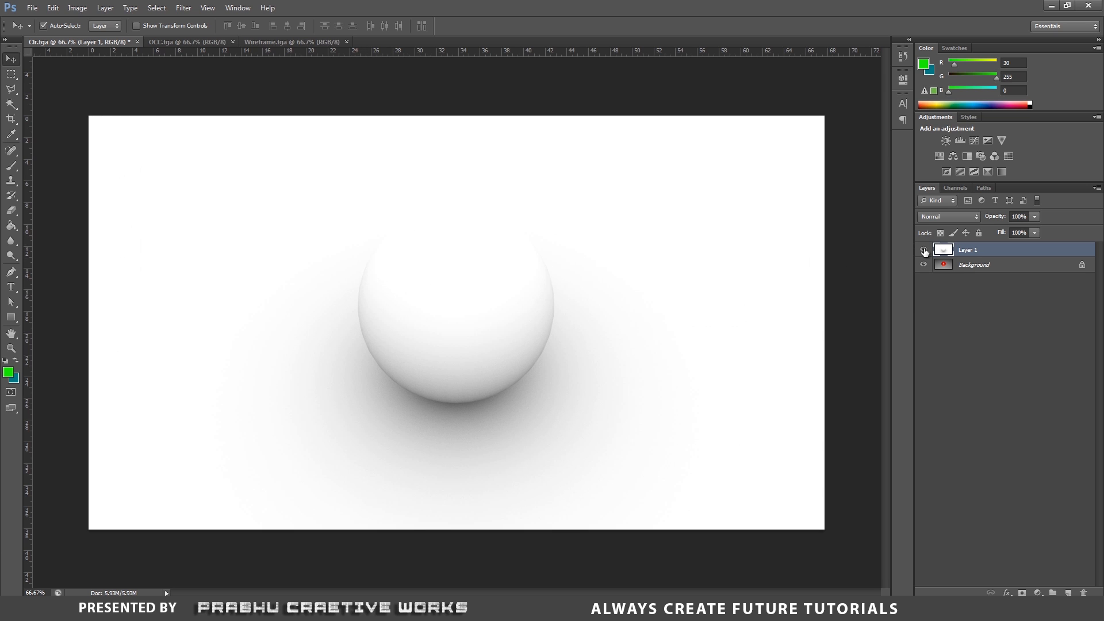
# - Toggle the occlusion layer's visibility to compare it against the color render beneath
pyautogui.click(924, 250)
pyautogui.click(923, 250)
pyautogui.click(924, 250)
pyautogui.click(924, 251)
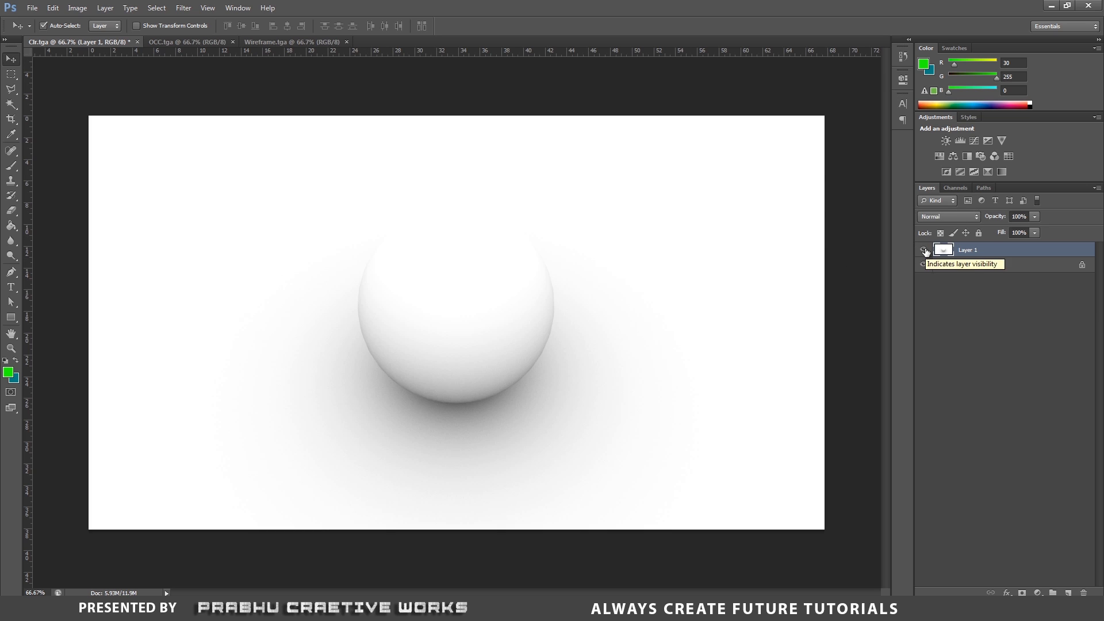
pyautogui.click(924, 251)
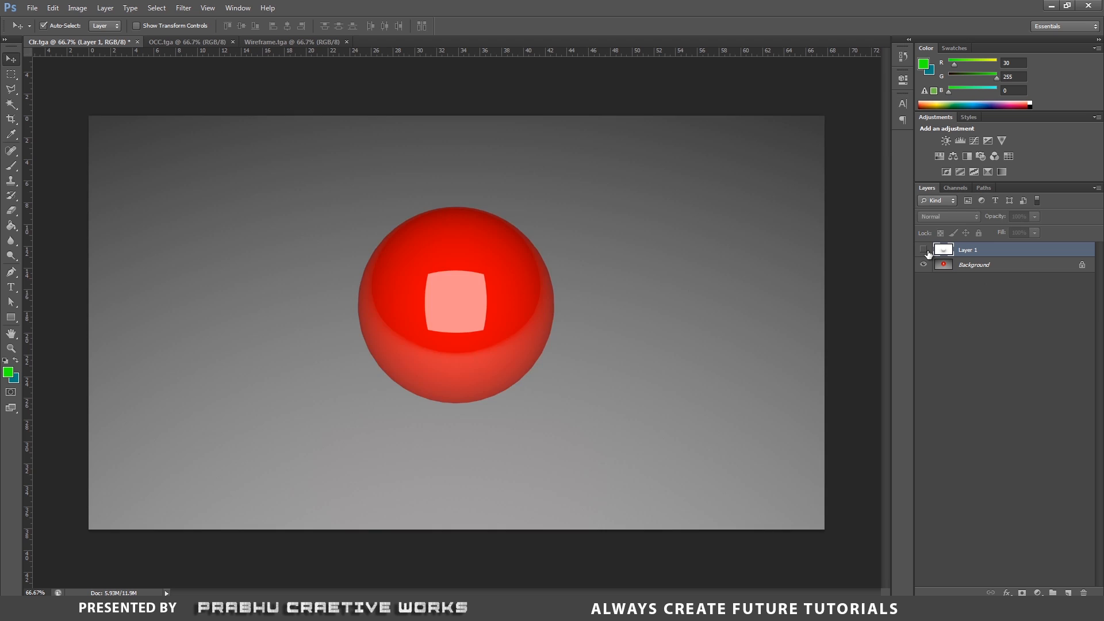
pyautogui.click(924, 250)
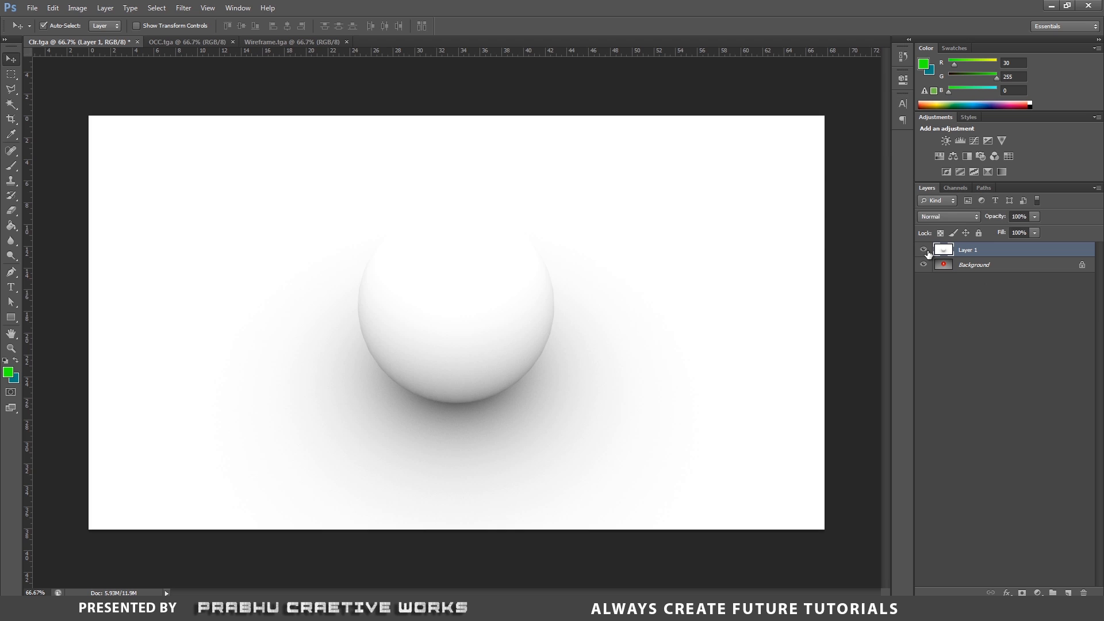
# - Set the occlusion layer's blend mode to Multiply and toggle its visibility to compare the result
pyautogui.click(953, 219)
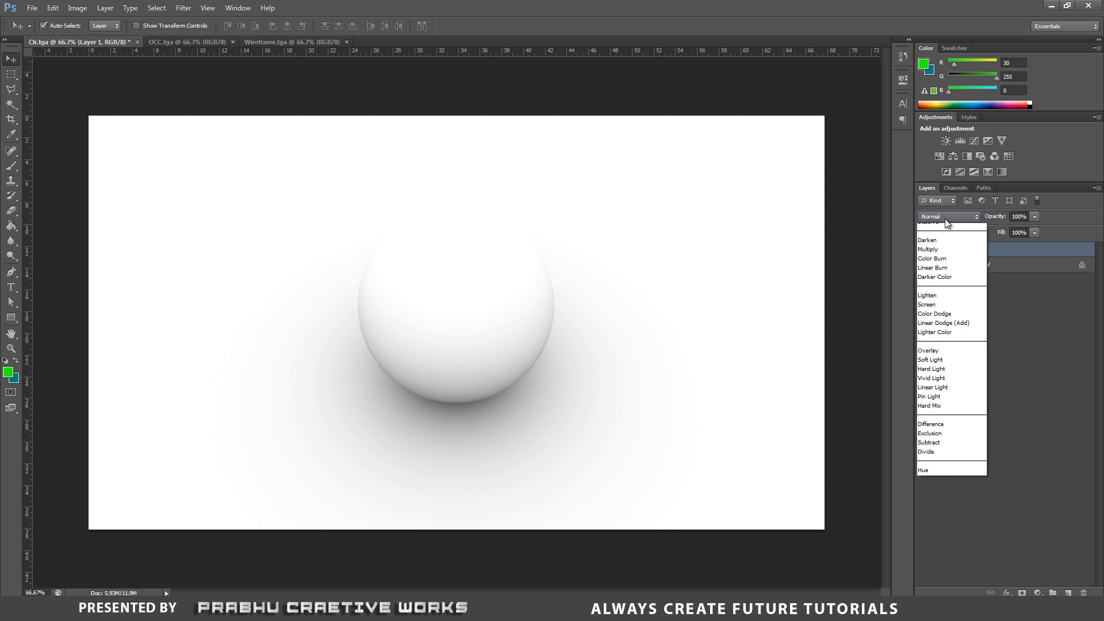
pyautogui.click(944, 219)
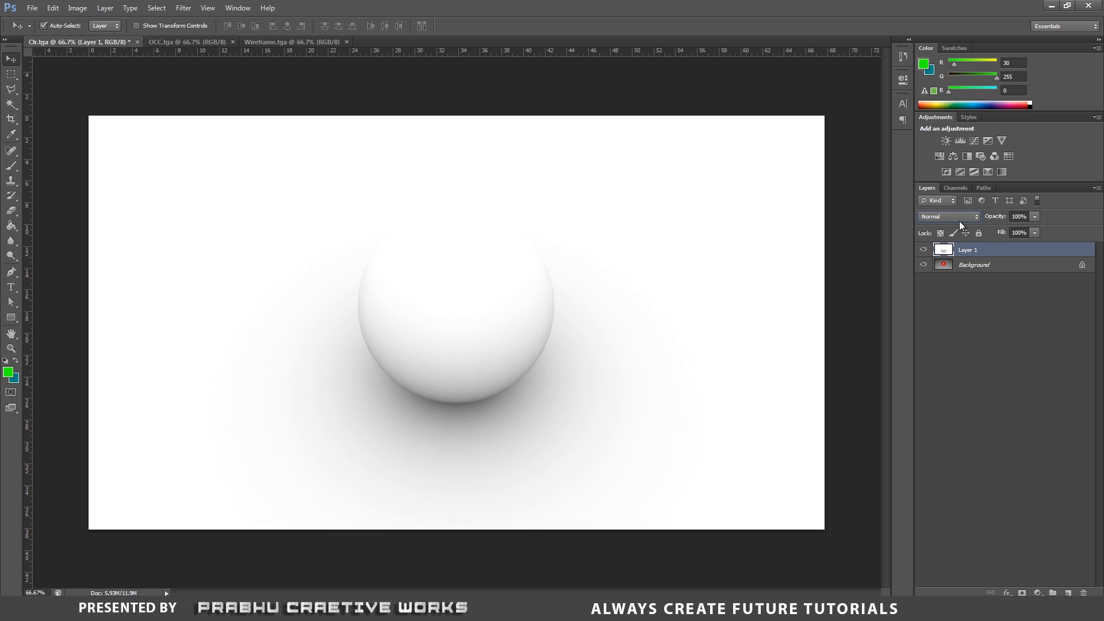
pyautogui.click(956, 220)
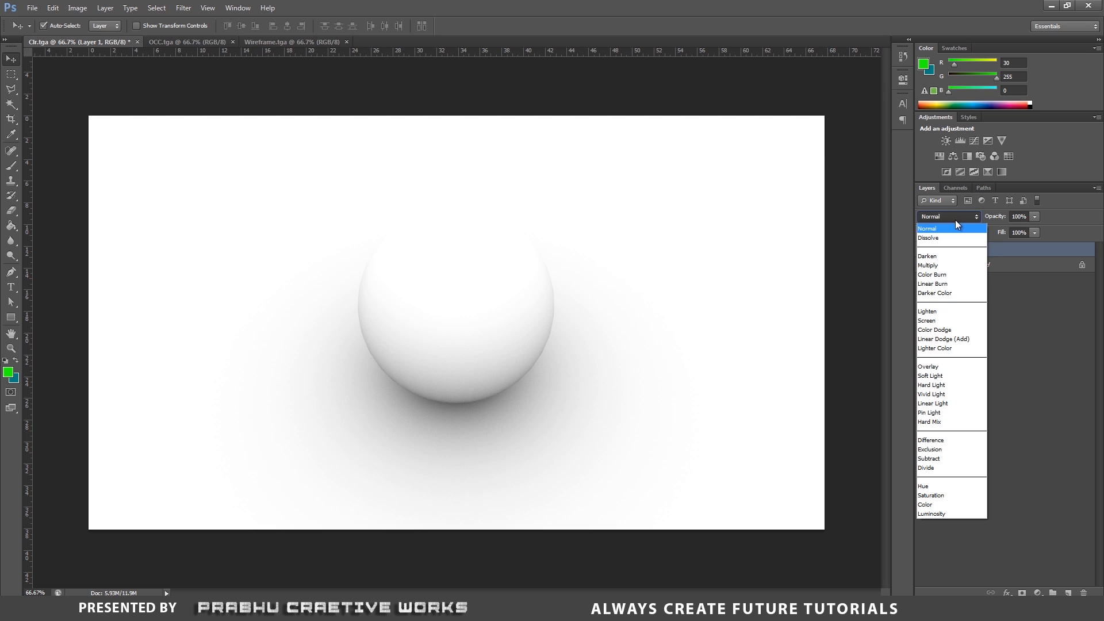
pyautogui.click(928, 265)
pyautogui.click(927, 251)
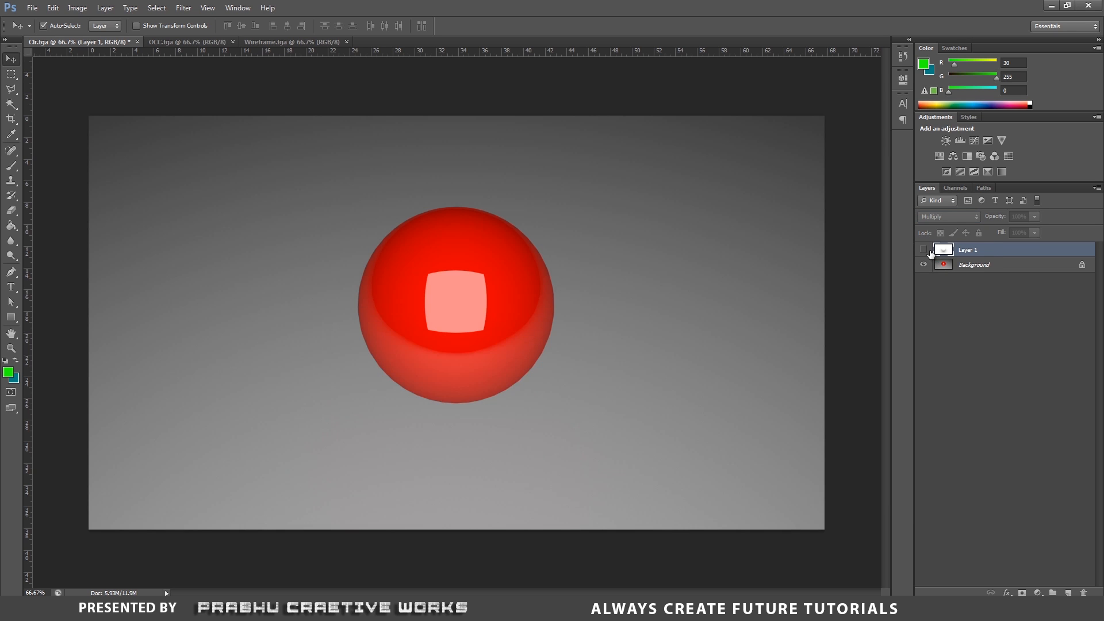
pyautogui.click(927, 251)
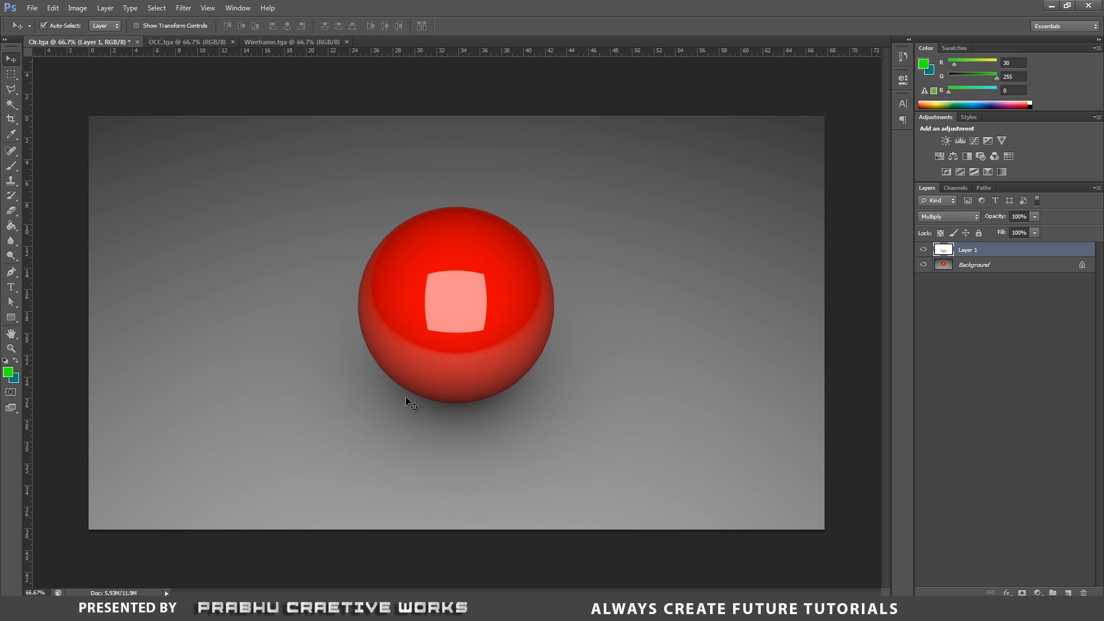
pyautogui.click(923, 250)
pyautogui.click(922, 251)
pyautogui.click(922, 251)
pyautogui.click(923, 250)
# - Save the composite as a Photoshop file named CL in the sourceimages folder
pyautogui.click(32, 8)
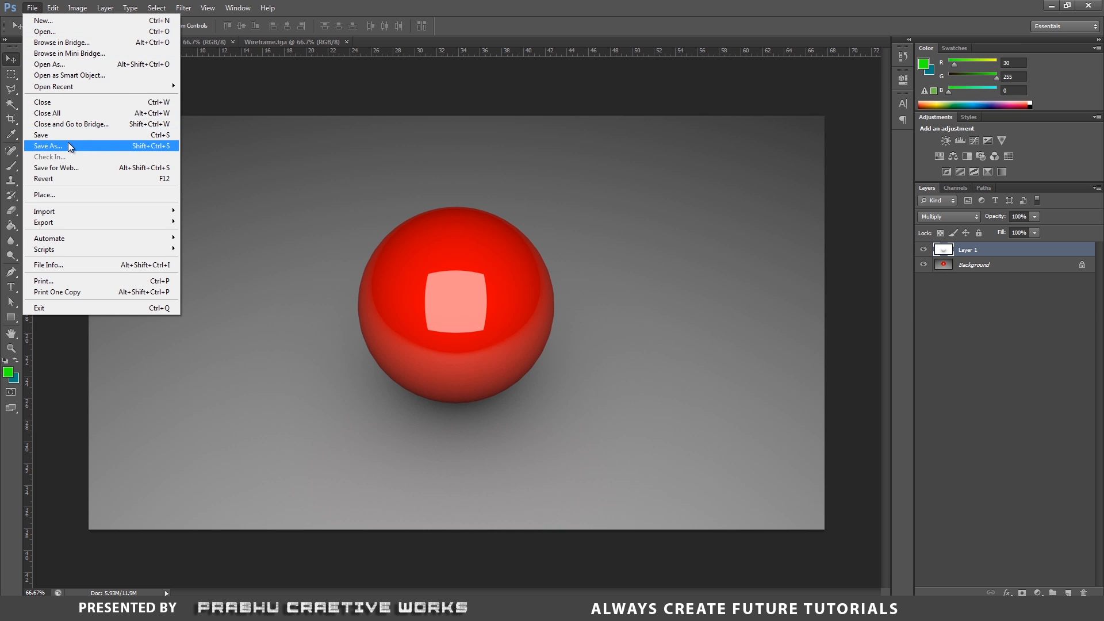
pyautogui.click(49, 146)
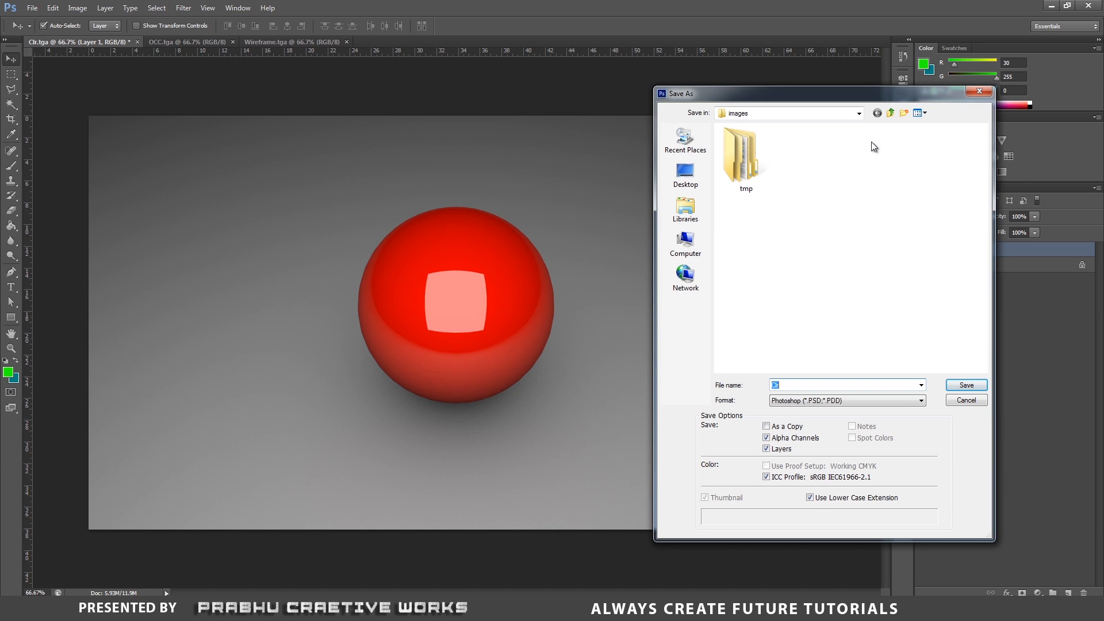
pyautogui.click(890, 114)
pyautogui.doubleClick(756, 274)
pyautogui.doubleClick(808, 386)
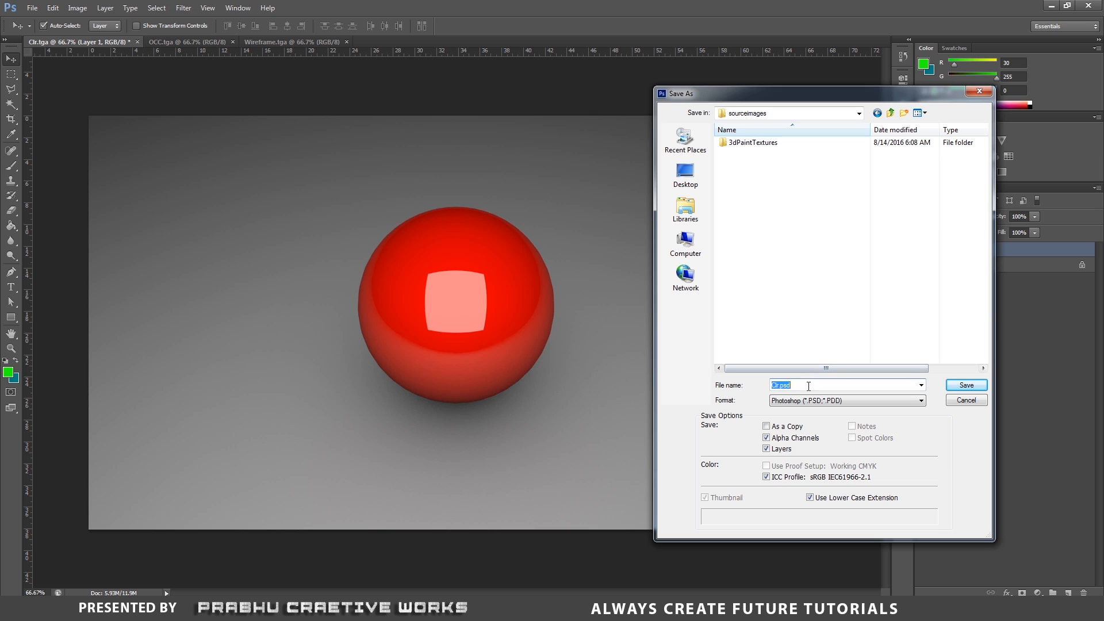
pyautogui.write('CLr_Final')
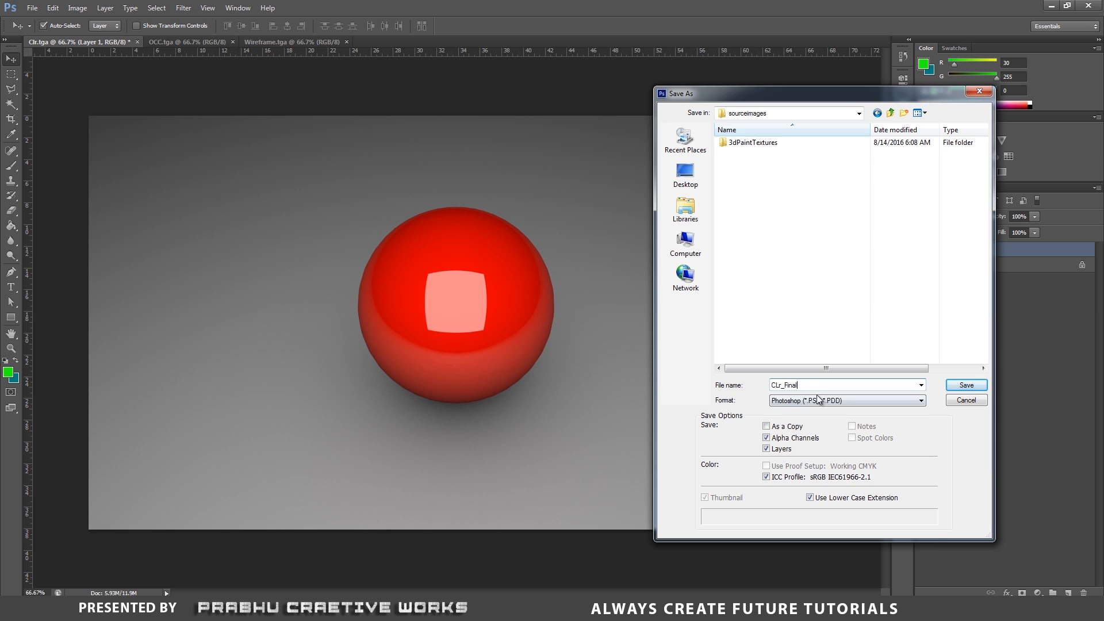
# - Save the composite as a JPEG named CLr_Final in sourceimages at Maximum quality 12
pyautogui.click(819, 400)
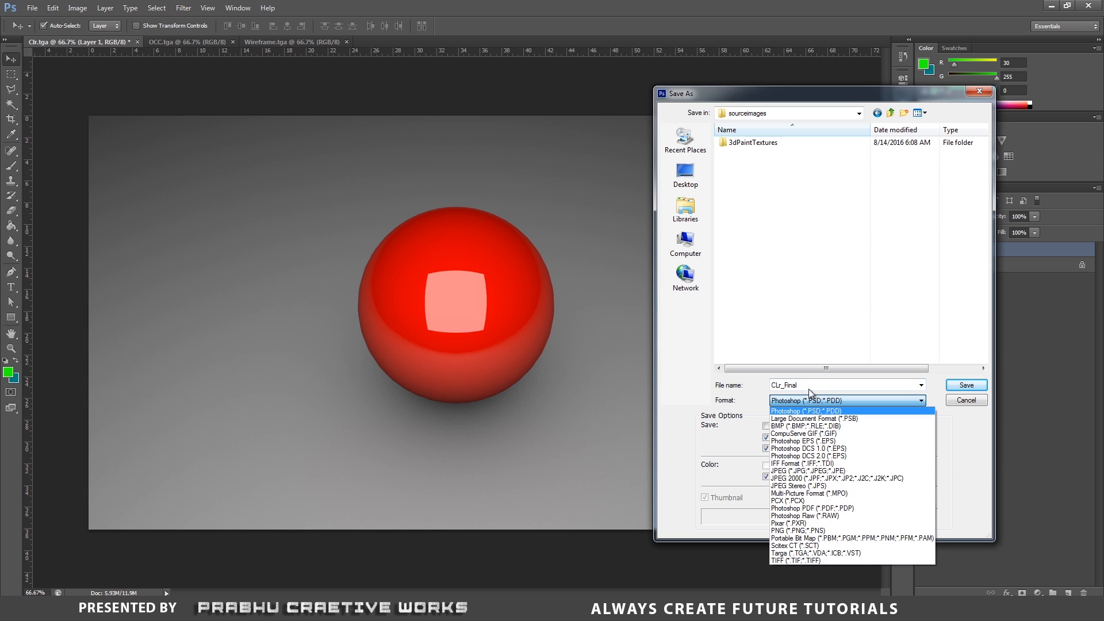
pyautogui.click(808, 470)
pyautogui.click(966, 386)
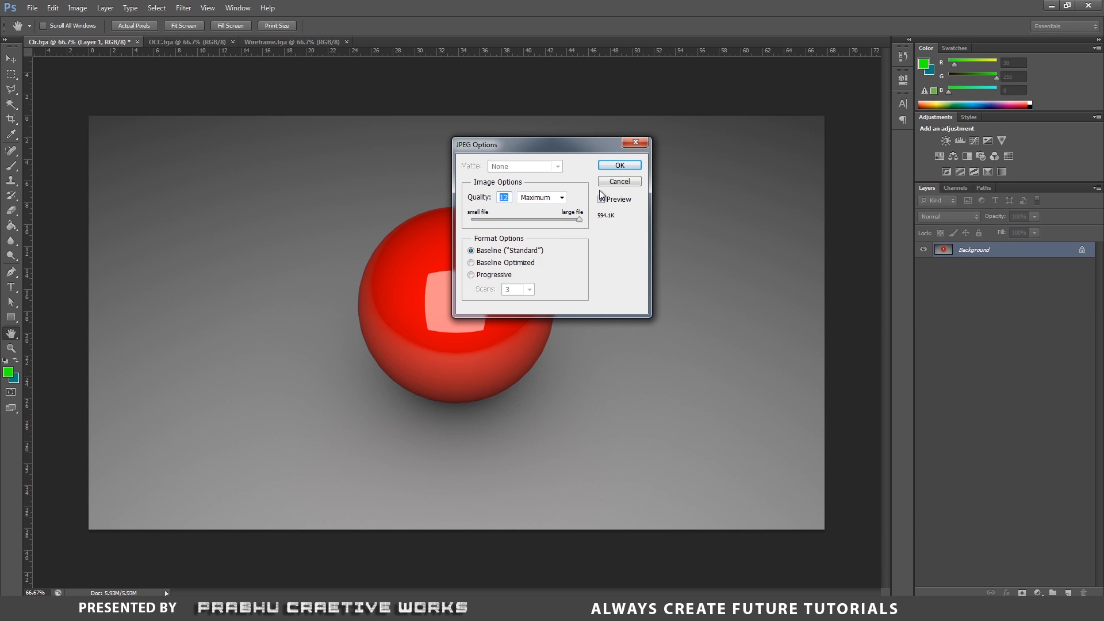
pyautogui.click(625, 168)
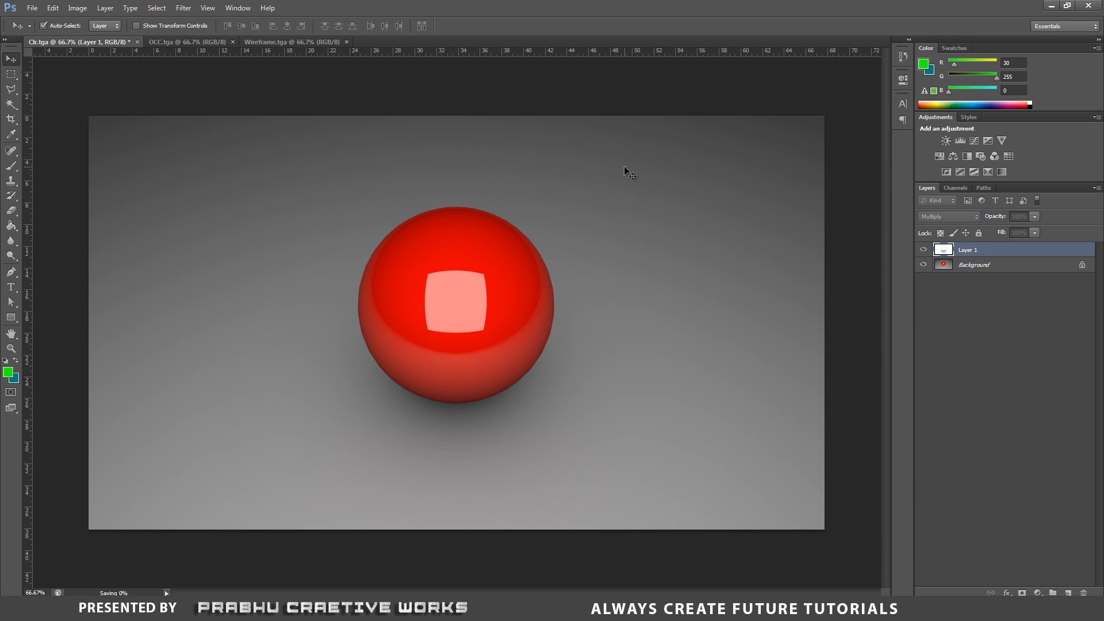
# - In the OCC document, convert the locked background into a regular layer named Layer 0
pyautogui.click(187, 42)
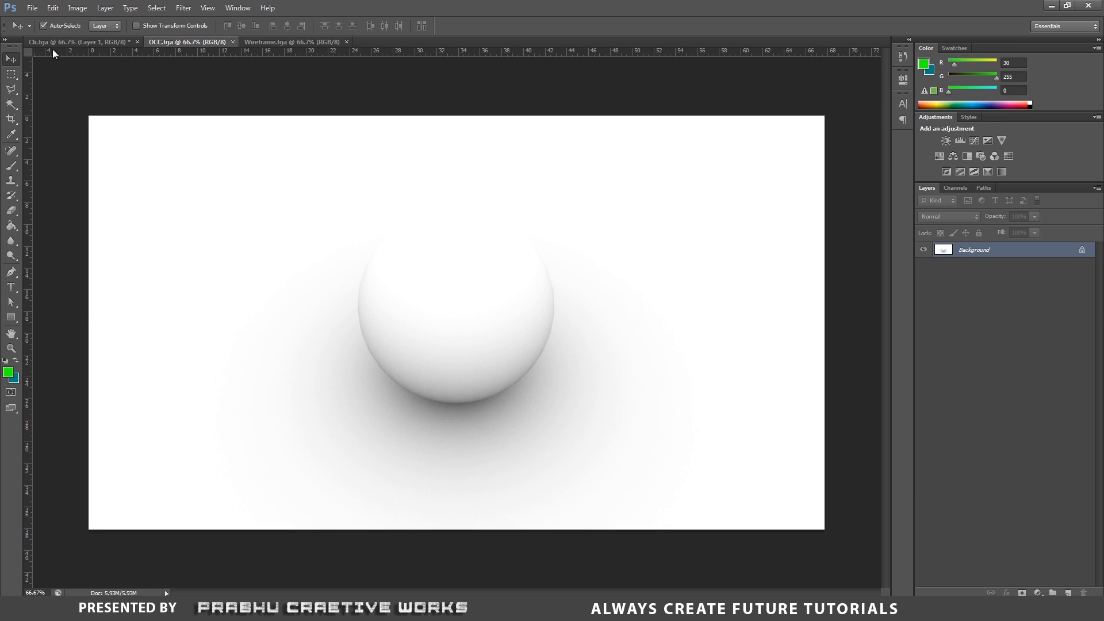
pyautogui.click(32, 9)
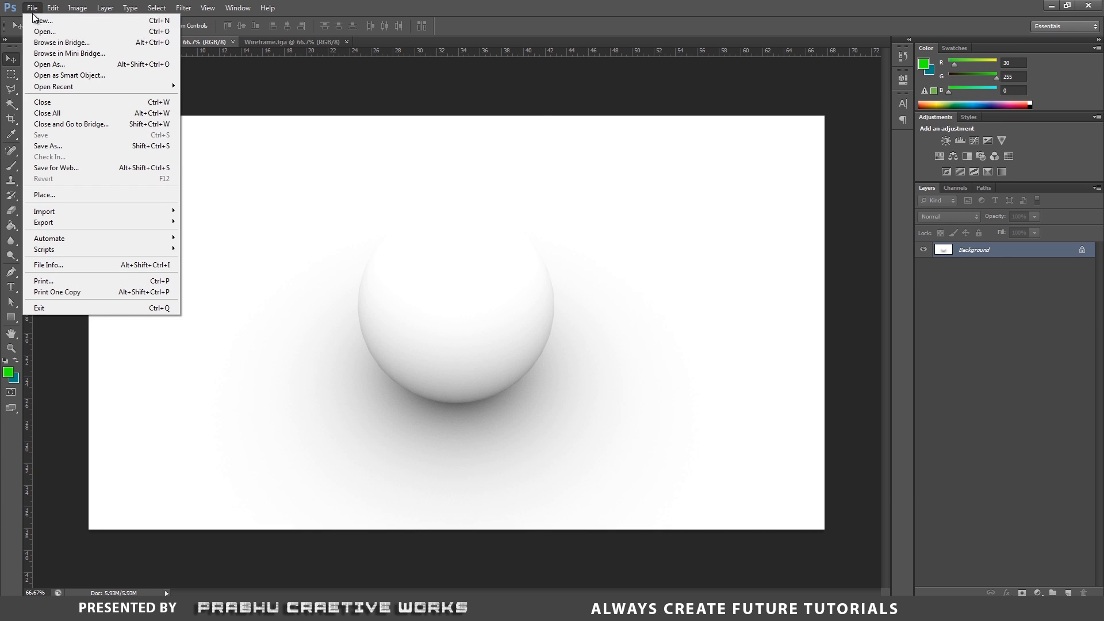
pyautogui.click(43, 147)
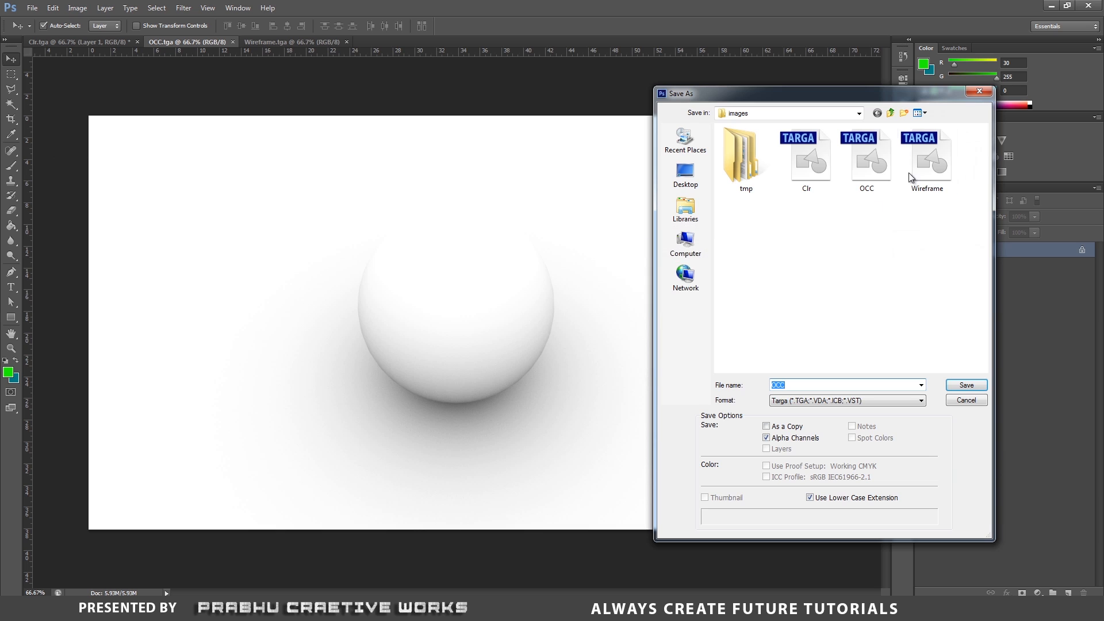
pyautogui.click(977, 92)
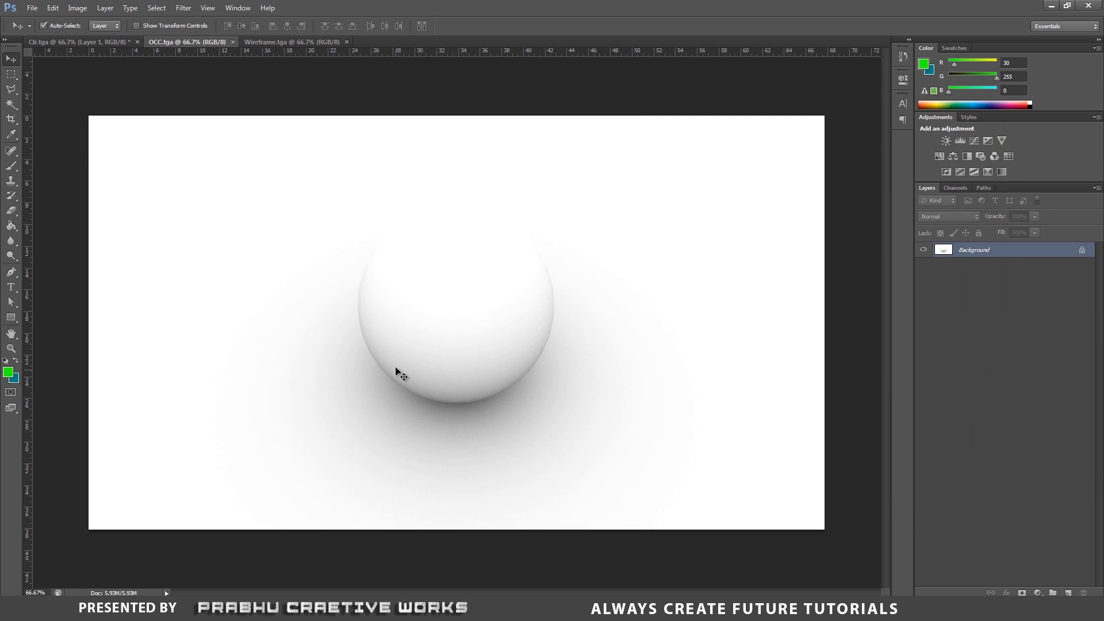
pyautogui.doubleClick(1046, 255)
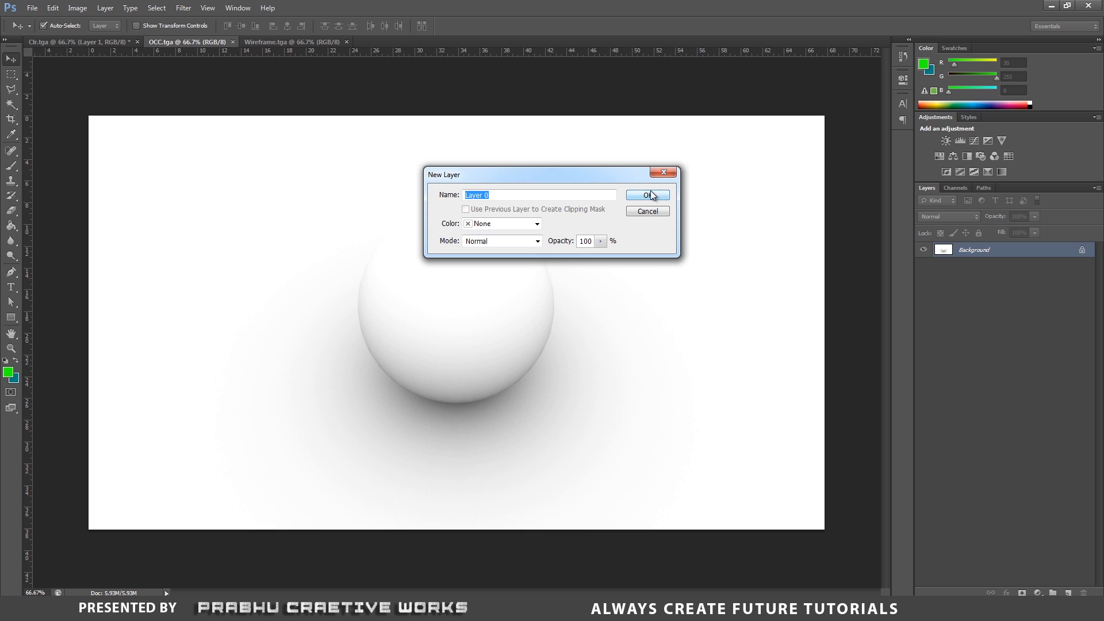
pyautogui.click(648, 196)
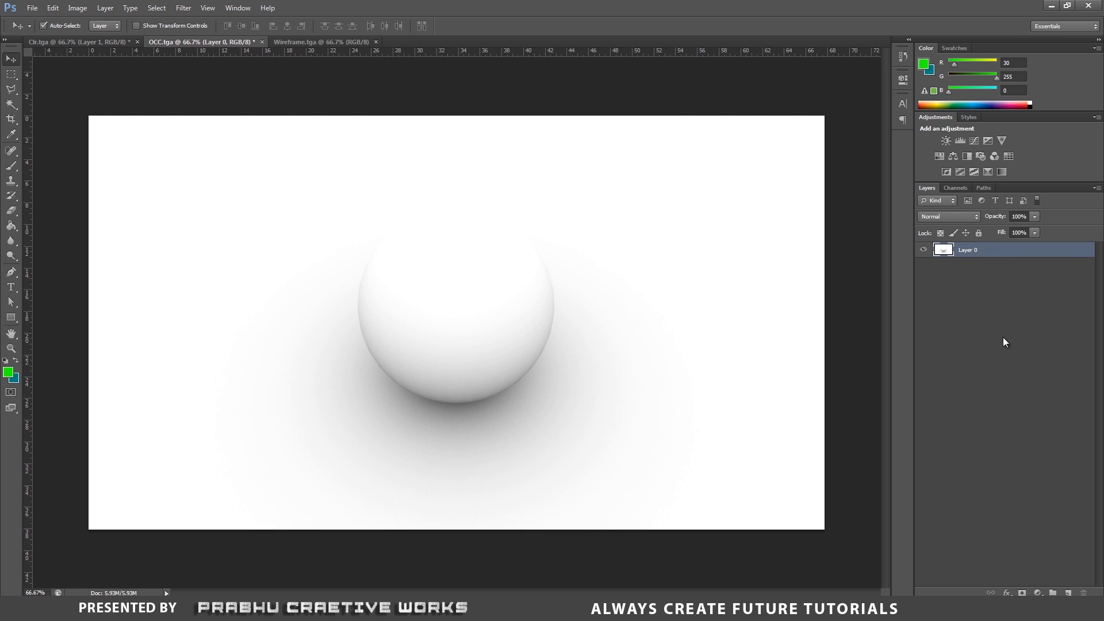
# - Duplicate the occlusion layer and set the copy's blend mode to Multiply
pyautogui.hotkey('ctrl', 'j')
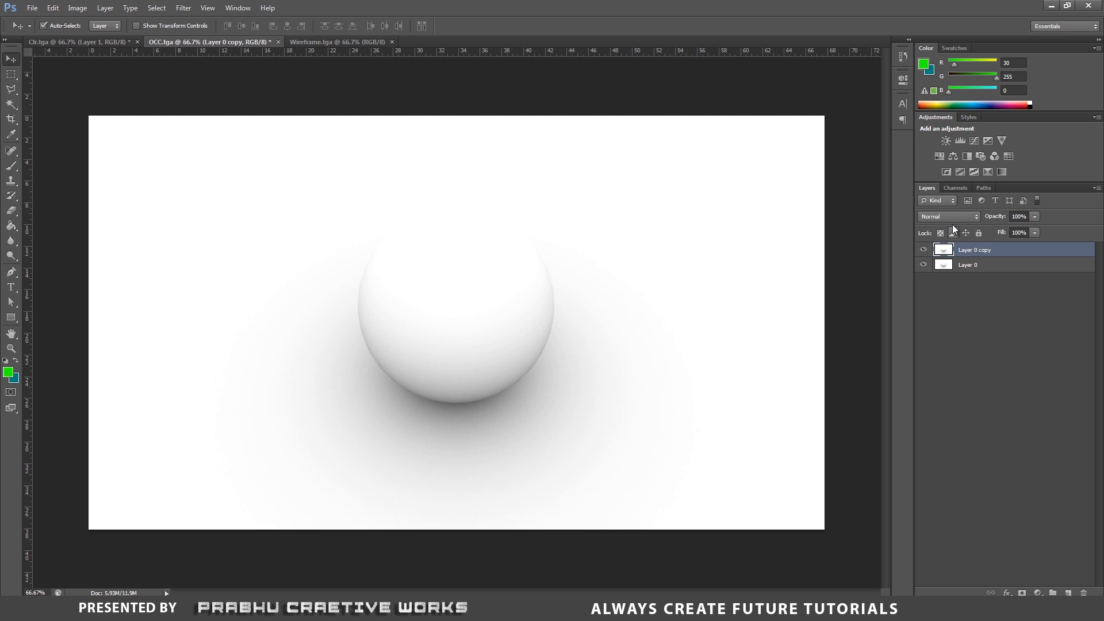
pyautogui.click(949, 217)
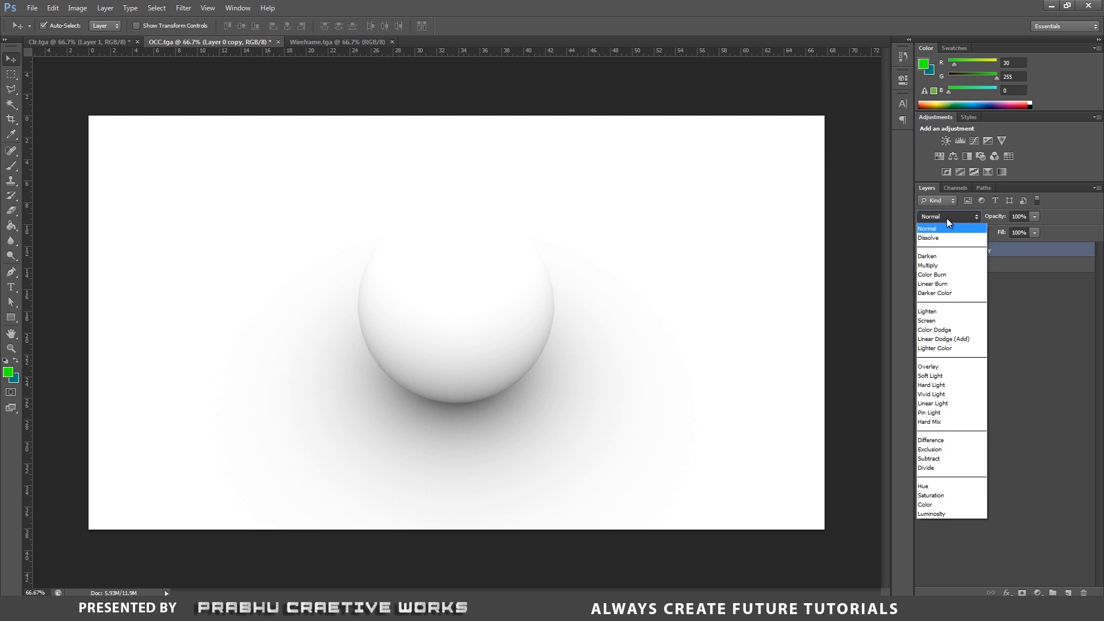
pyautogui.click(939, 269)
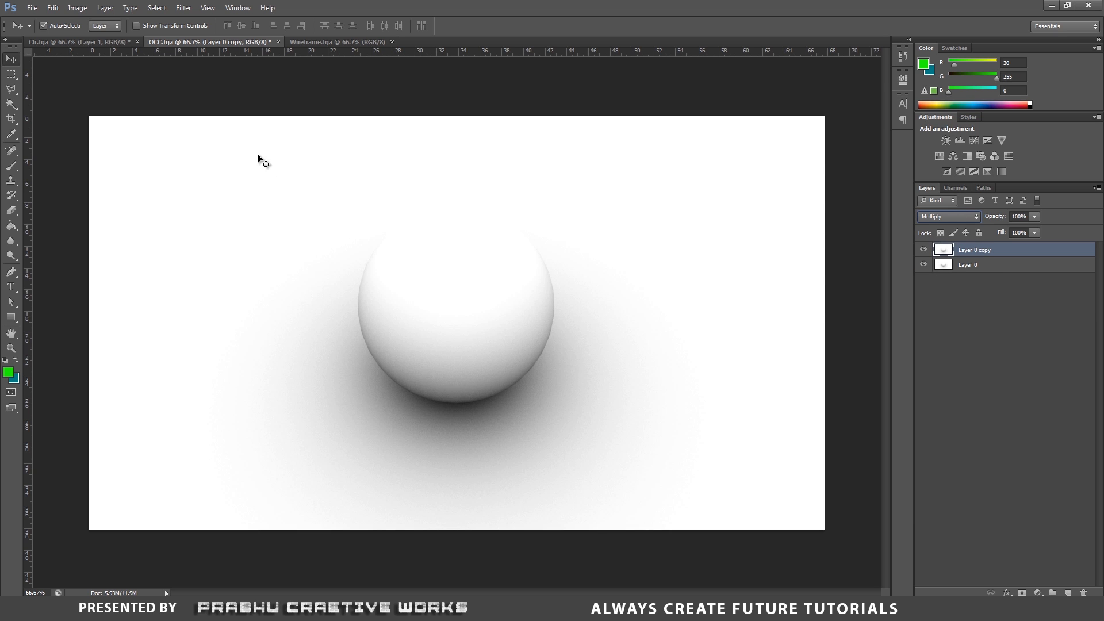
# - Save the OCC document as a JPEG named OCC in the sourceimages folder at Maximum quality
pyautogui.click(33, 8)
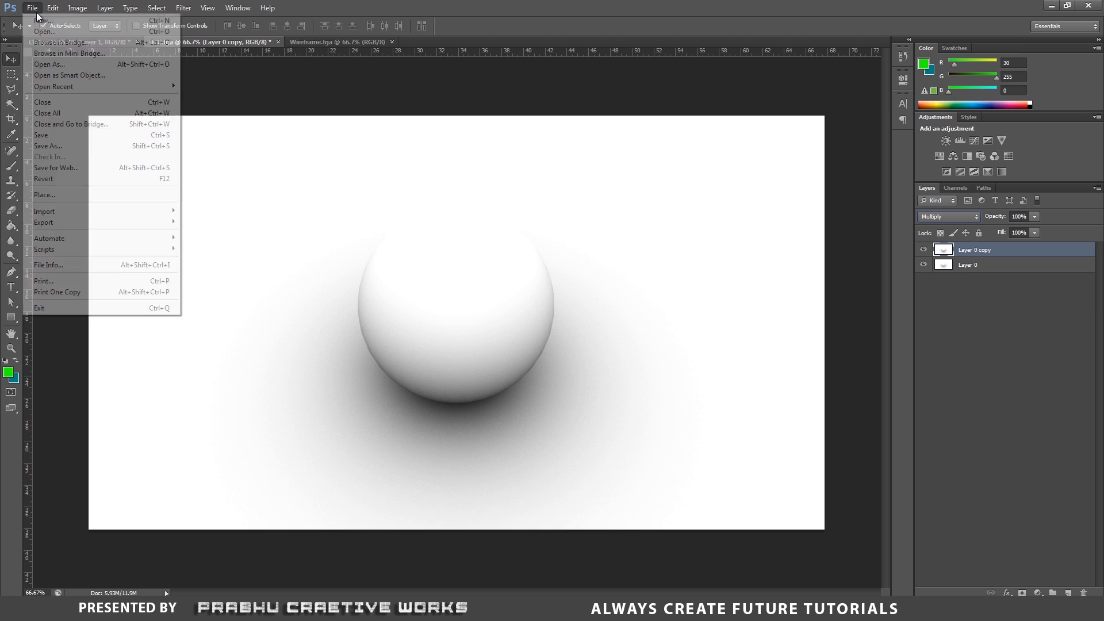
pyautogui.click(54, 147)
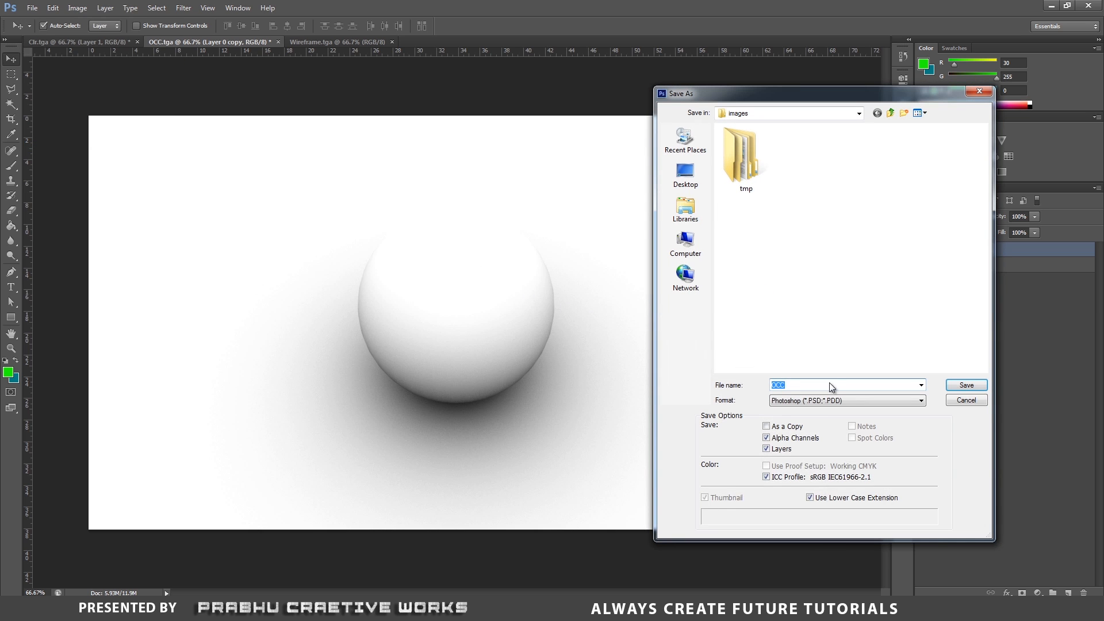
pyautogui.click(822, 402)
pyautogui.click(802, 471)
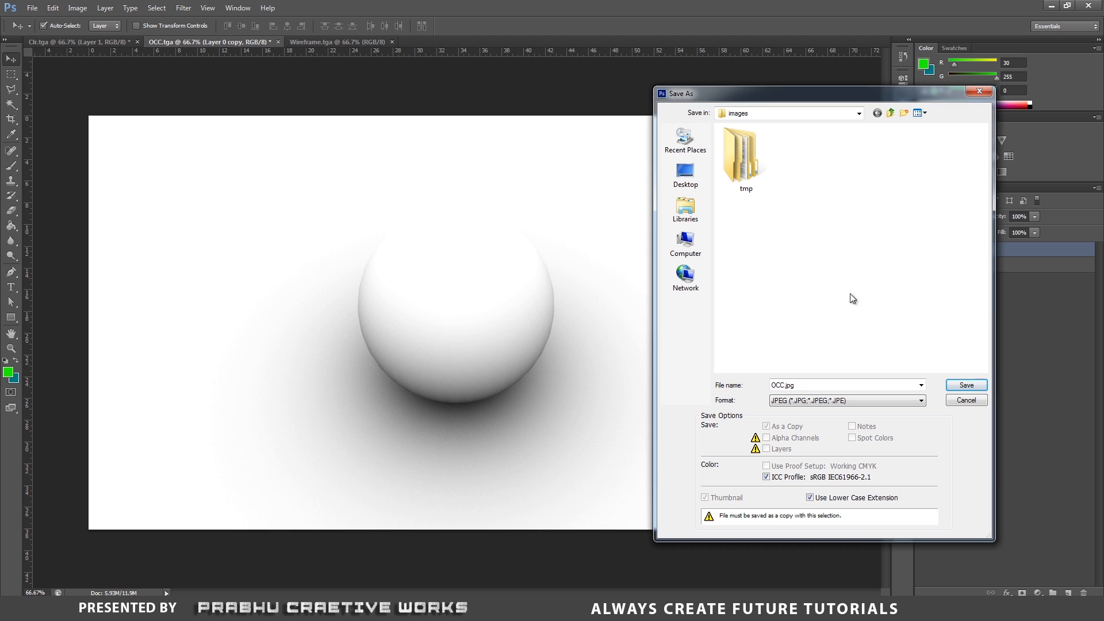
pyautogui.click(890, 112)
pyautogui.doubleClick(767, 276)
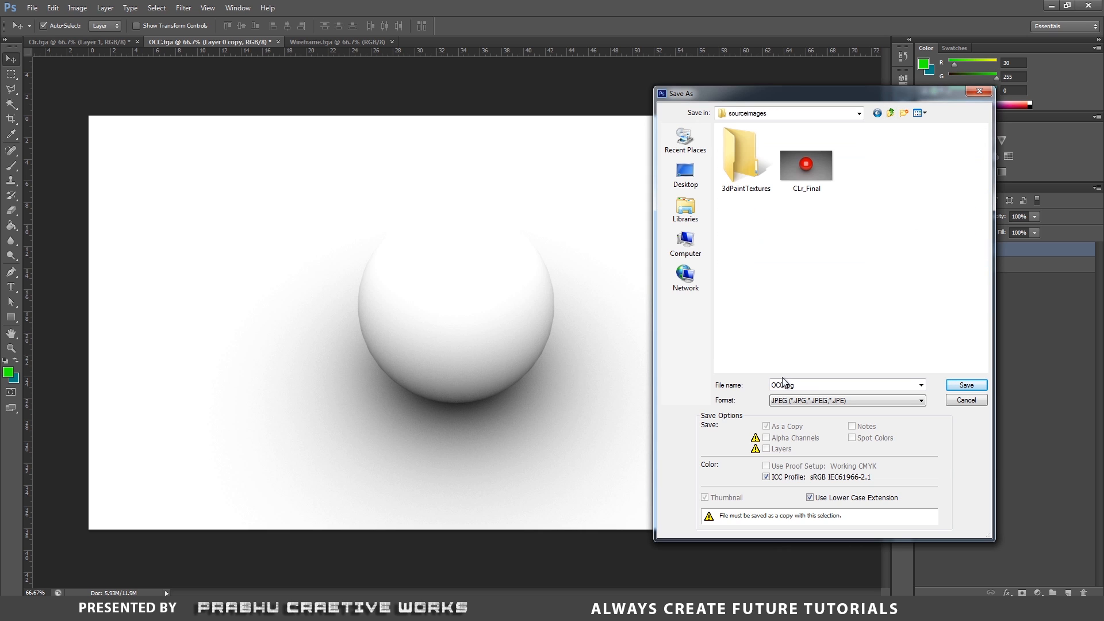
pyautogui.click(774, 386)
pyautogui.click(774, 387)
pyautogui.click(964, 385)
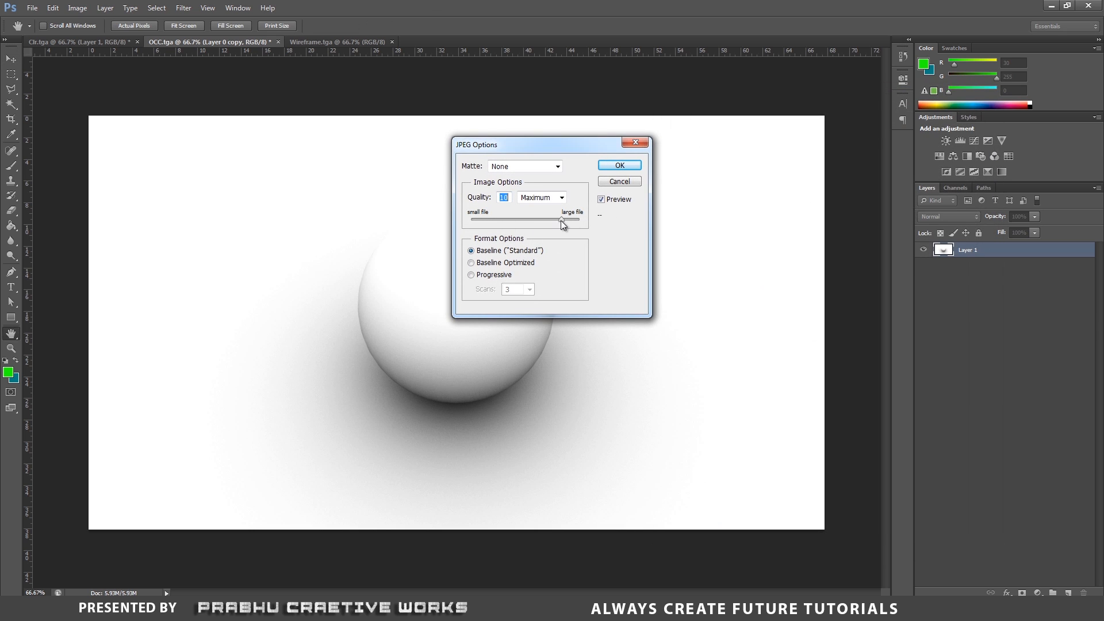
pyautogui.click(620, 166)
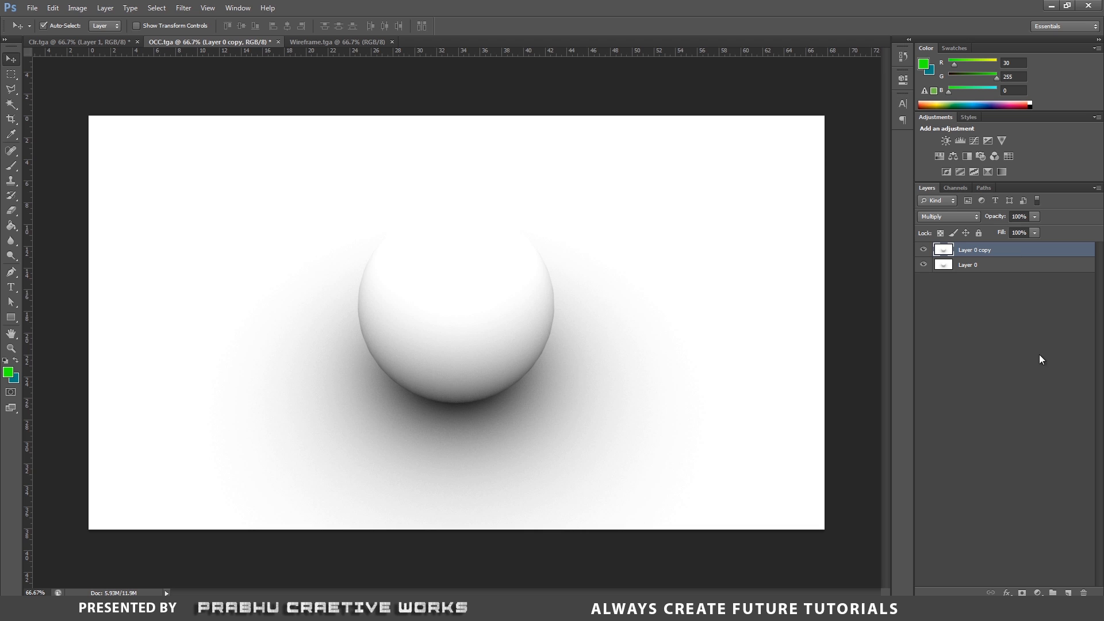
# - Delete the duplicated occlusion layer, Layer 0 copy
pyautogui.click(1083, 592)
pyautogui.click(504, 231)
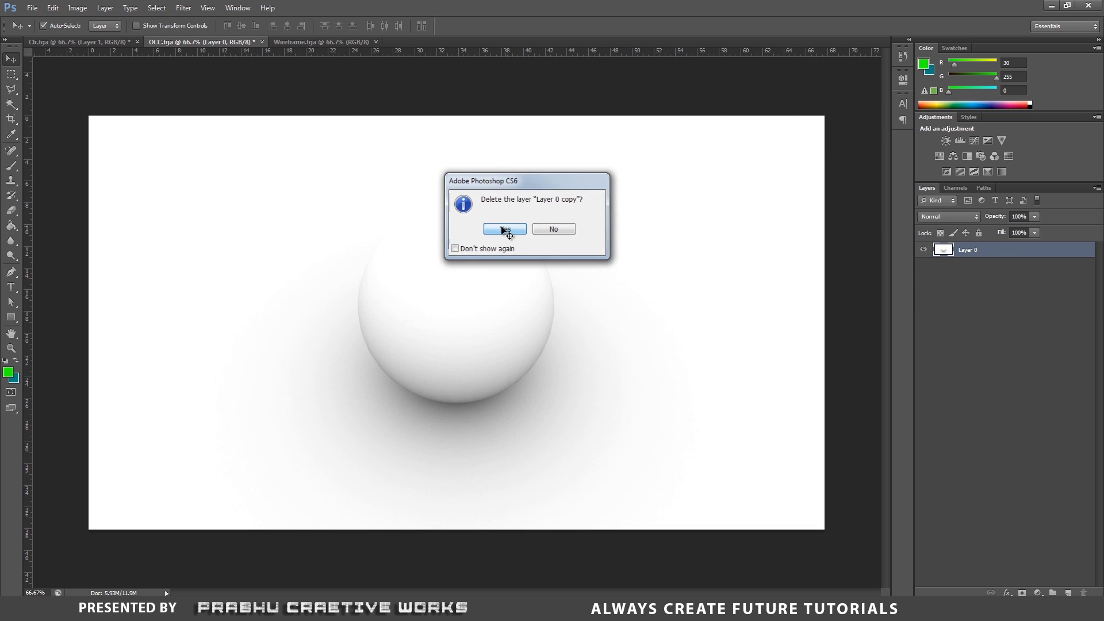
# - In the Wireframe document, load the Red channel as a selection and copy it onto a new layer
pyautogui.click(309, 42)
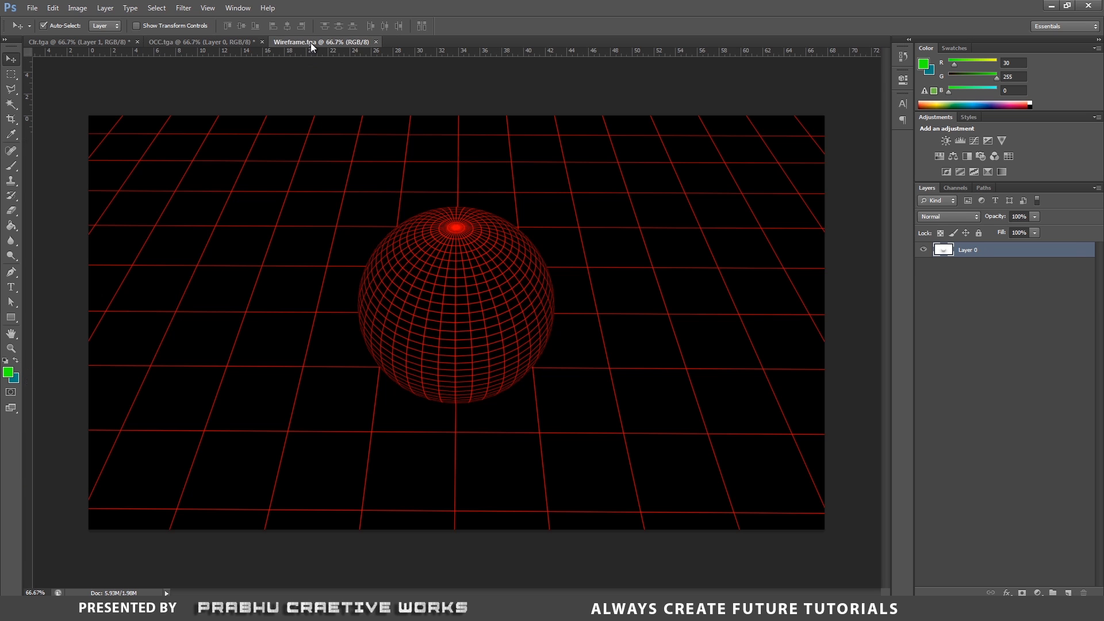
pyautogui.click(178, 43)
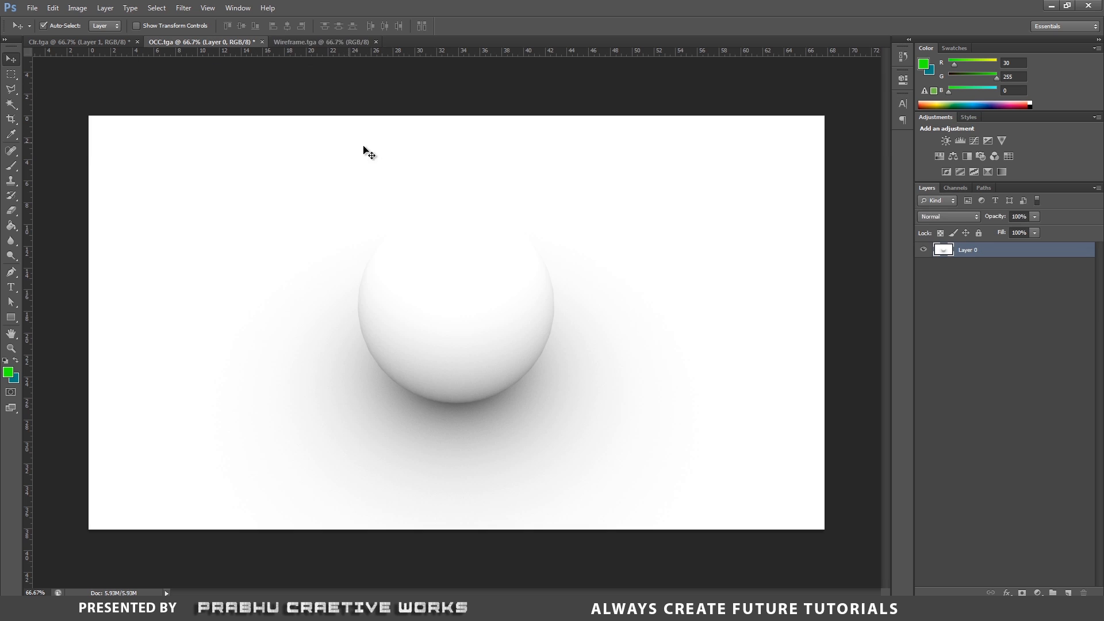
pyautogui.click(322, 42)
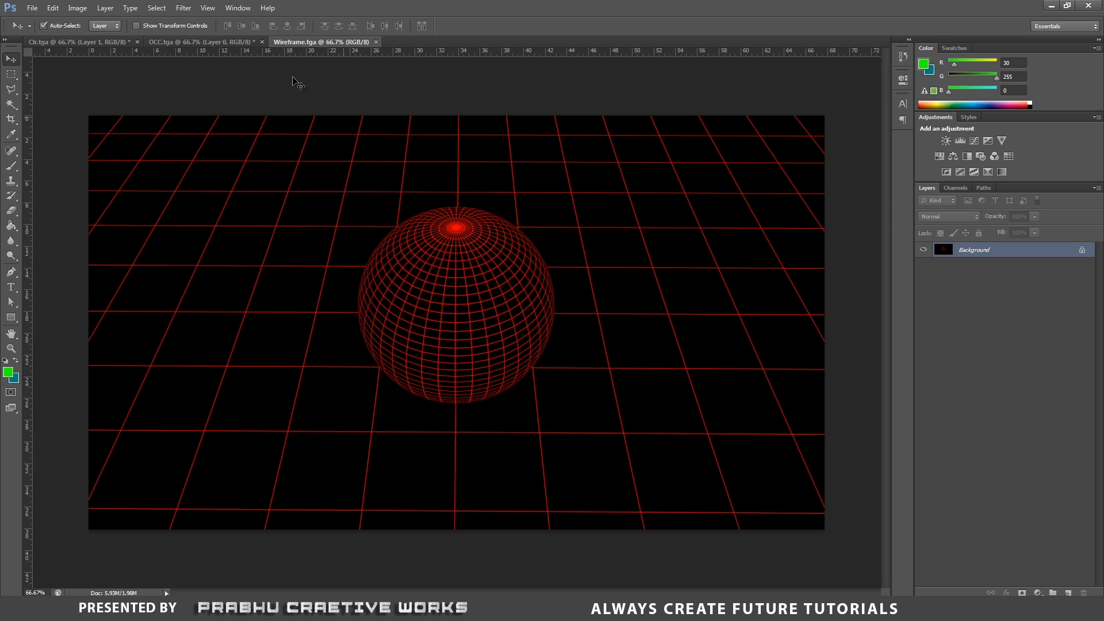
pyautogui.click(239, 43)
pyautogui.click(288, 42)
pyautogui.click(957, 188)
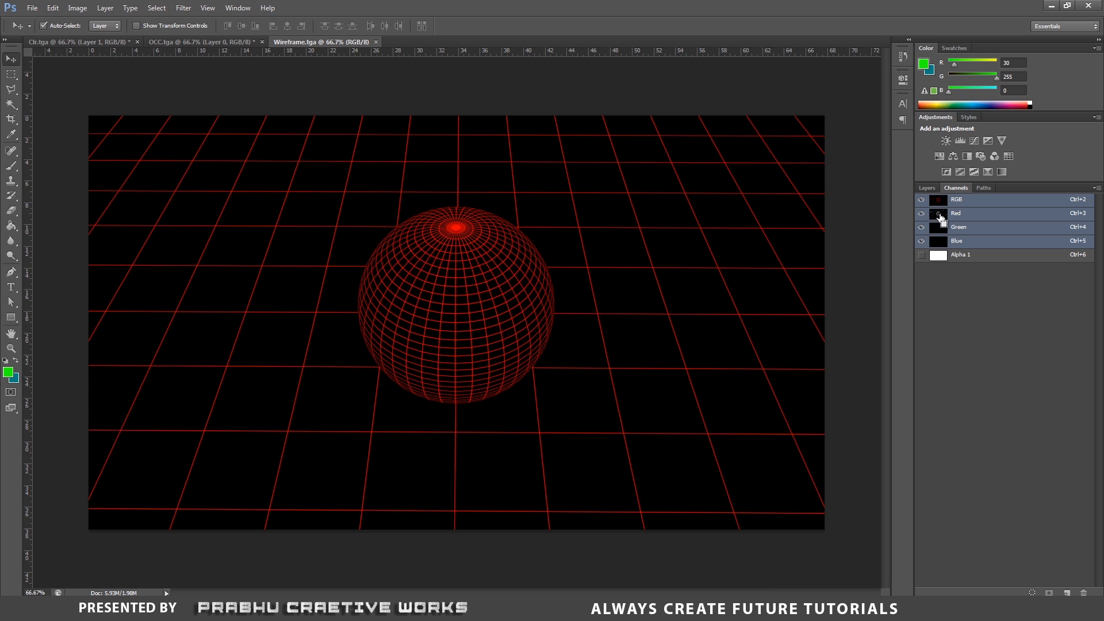
pyautogui.moveTo(948, 218)
pyautogui.mouseDown()
pyautogui.moveTo(978, 219)
pyautogui.moveTo(943, 215)
pyautogui.mouseUp()
pyautogui.keyDown('ctrl'); pyautogui.click(939, 217); pyautogui.keyUp('ctrl')
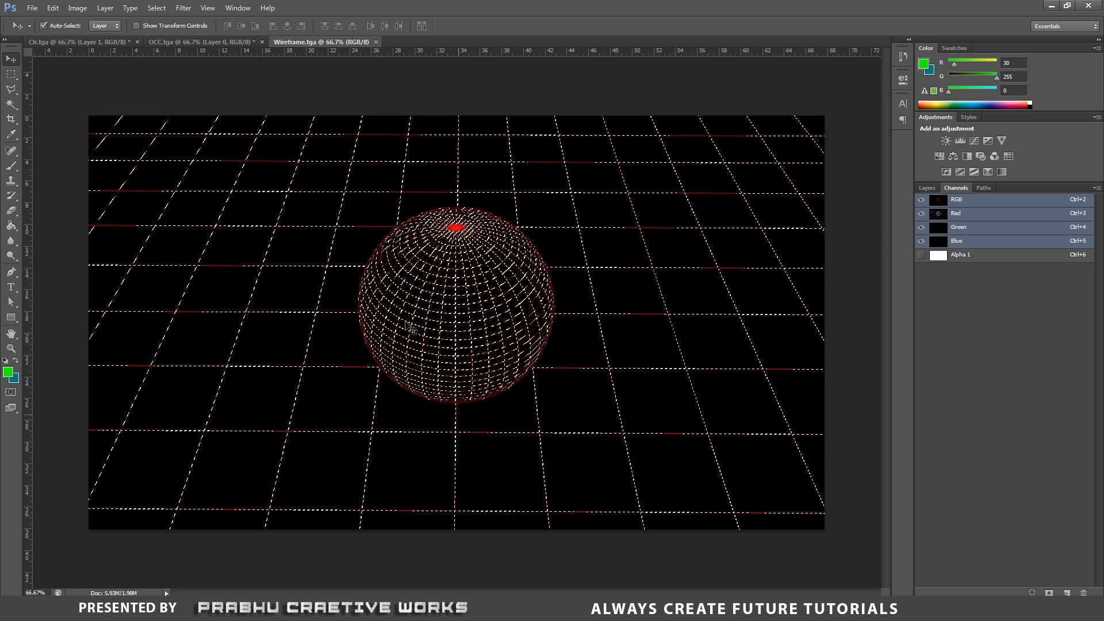
pyautogui.click(927, 187)
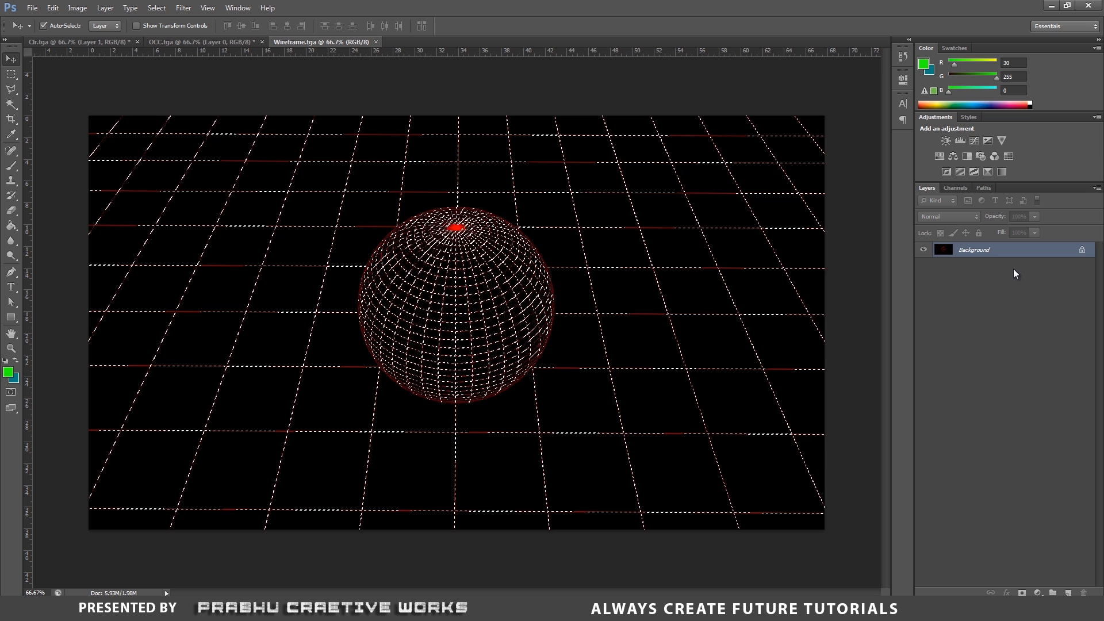
pyautogui.hotkey('ctrl', 'j')
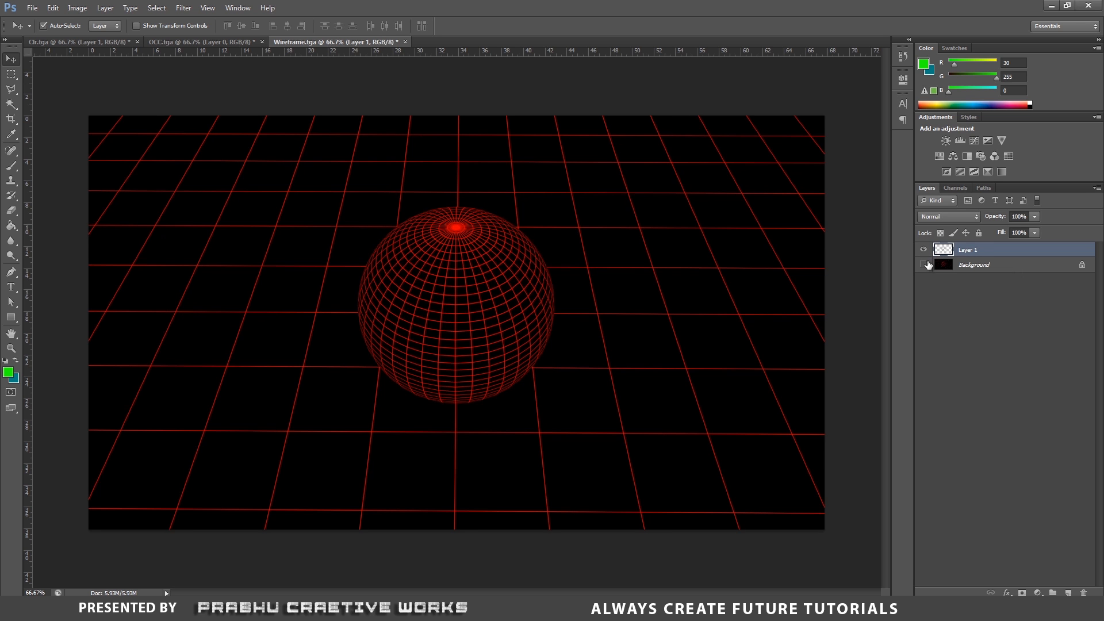
# - Toggle the background layer's visibility to inspect the isolated wireframe layer
pyautogui.click(925, 264)
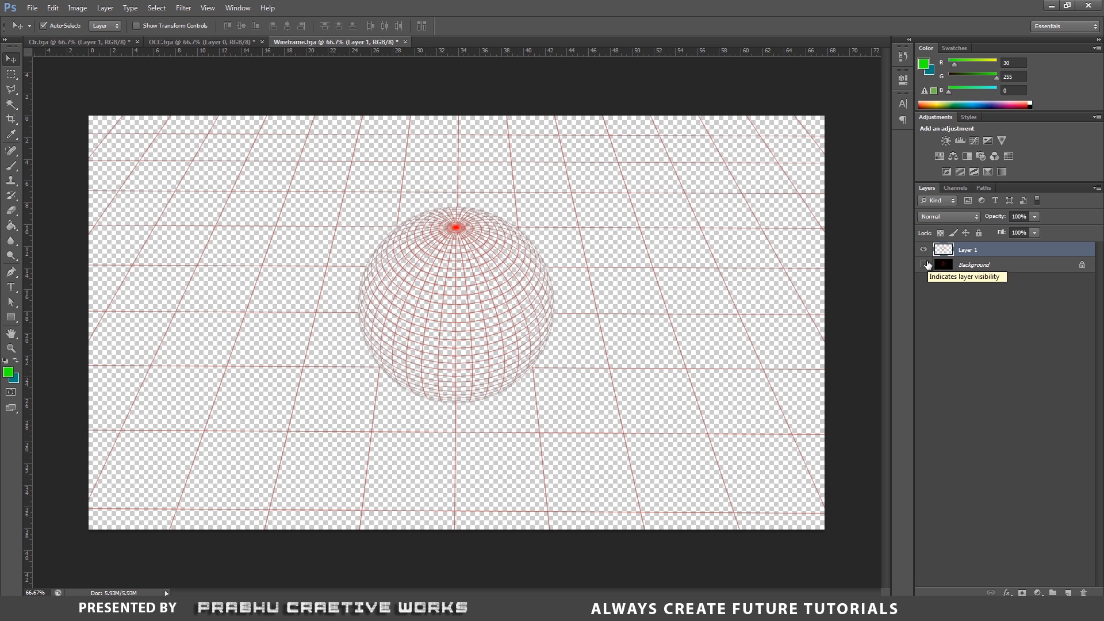
pyautogui.click(923, 264)
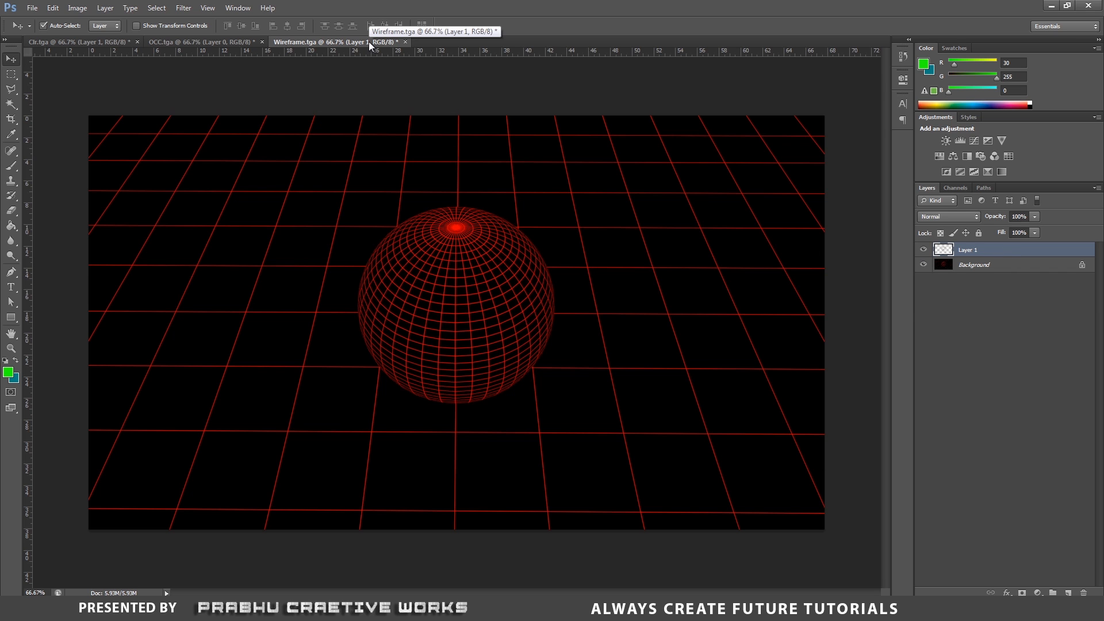
# - Float the Wireframe document window and move its wireframe layer into the OCC document
pyautogui.moveTo(368, 42); pyautogui.dragTo(262, 164)
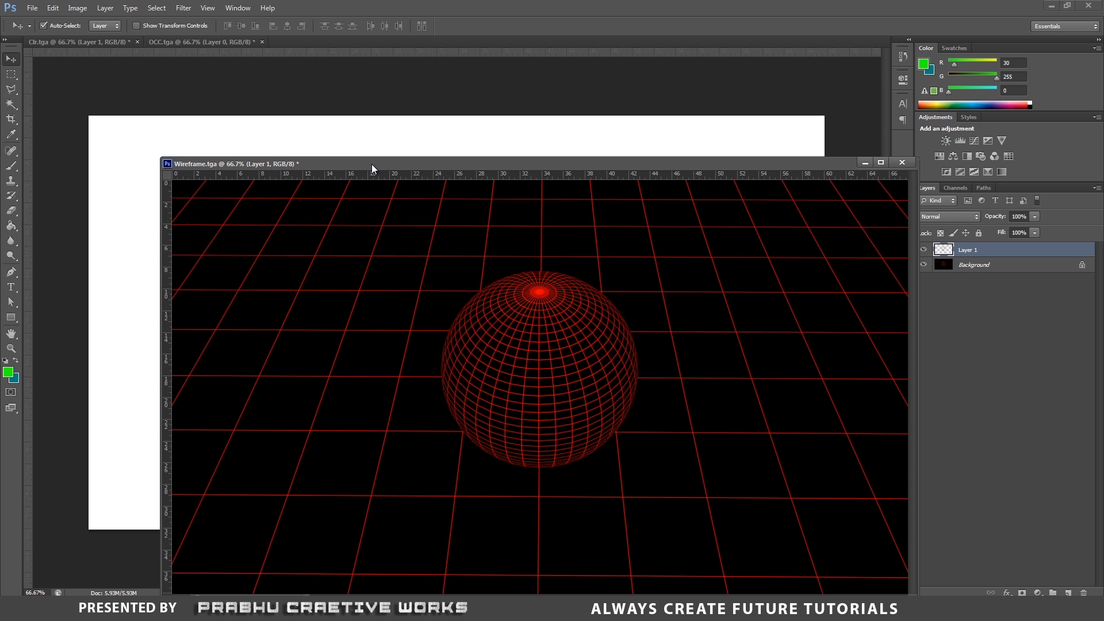
pyautogui.moveTo(371, 164); pyautogui.dragTo(389, 299)
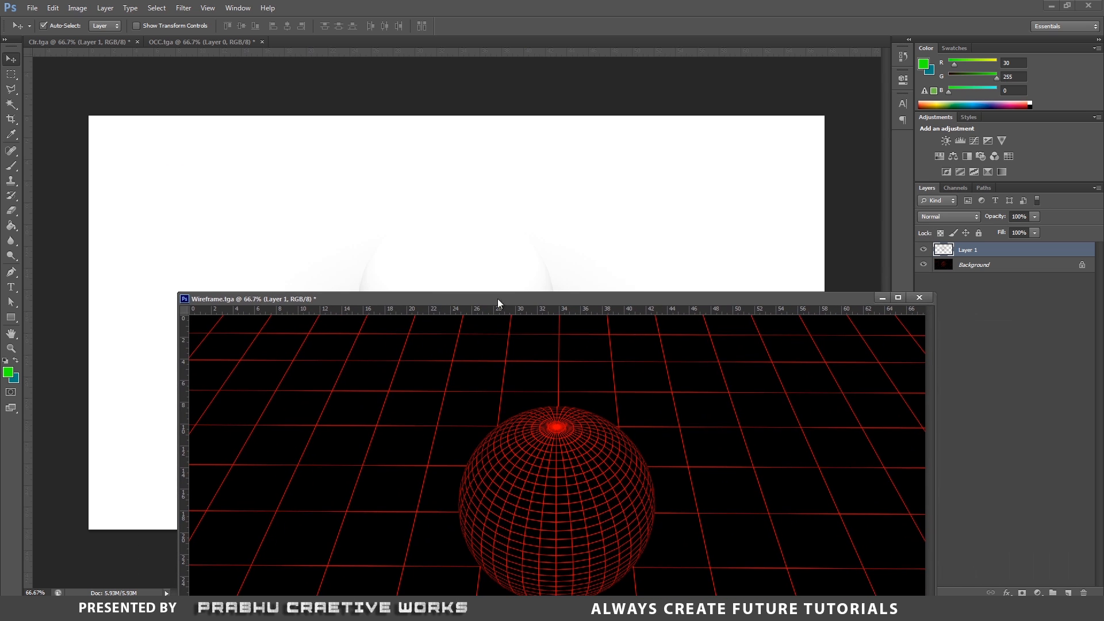
pyautogui.moveTo(549, 299); pyautogui.dragTo(480, 309)
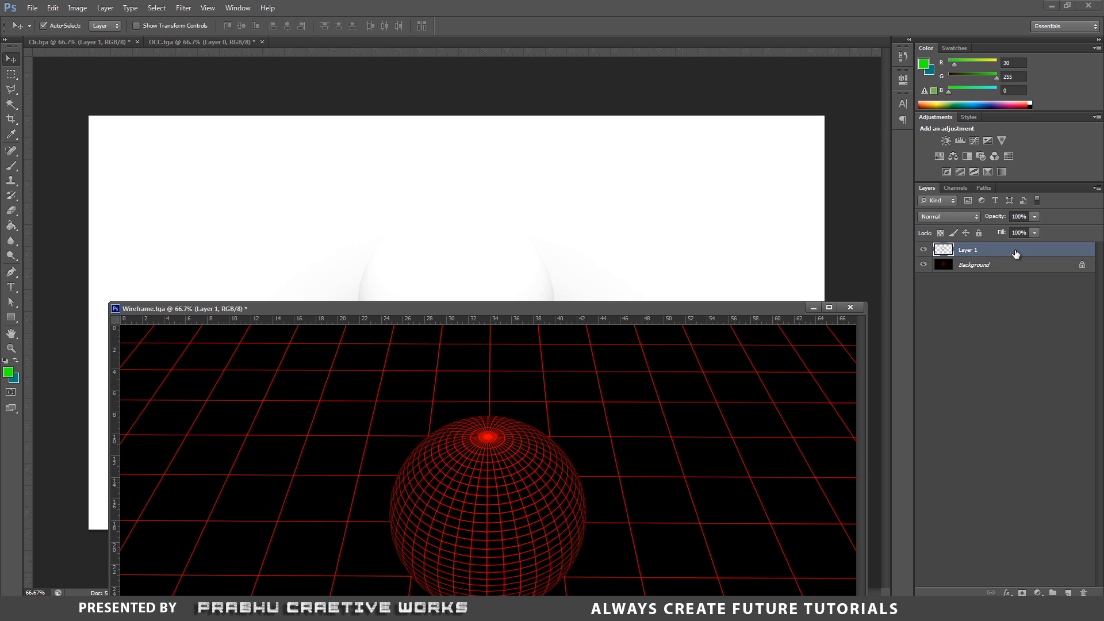
pyautogui.moveTo(999, 250); pyautogui.dragTo(502, 236)
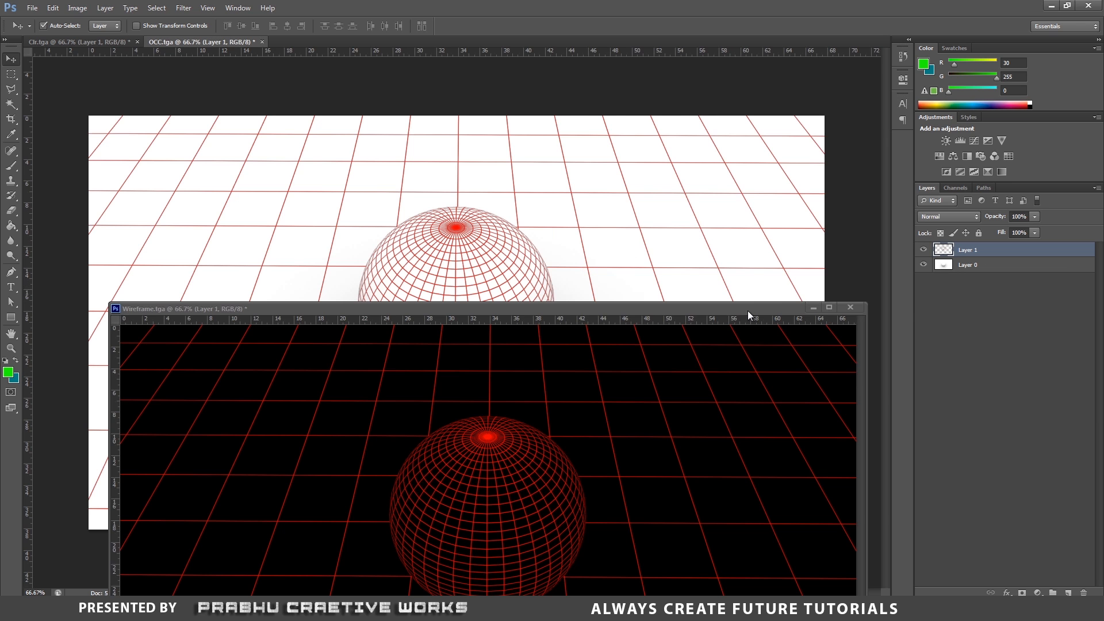
# - Close the Wireframe document without saving changes
pyautogui.moveTo(747, 315); pyautogui.dragTo(617, 335)
pyautogui.click(720, 327)
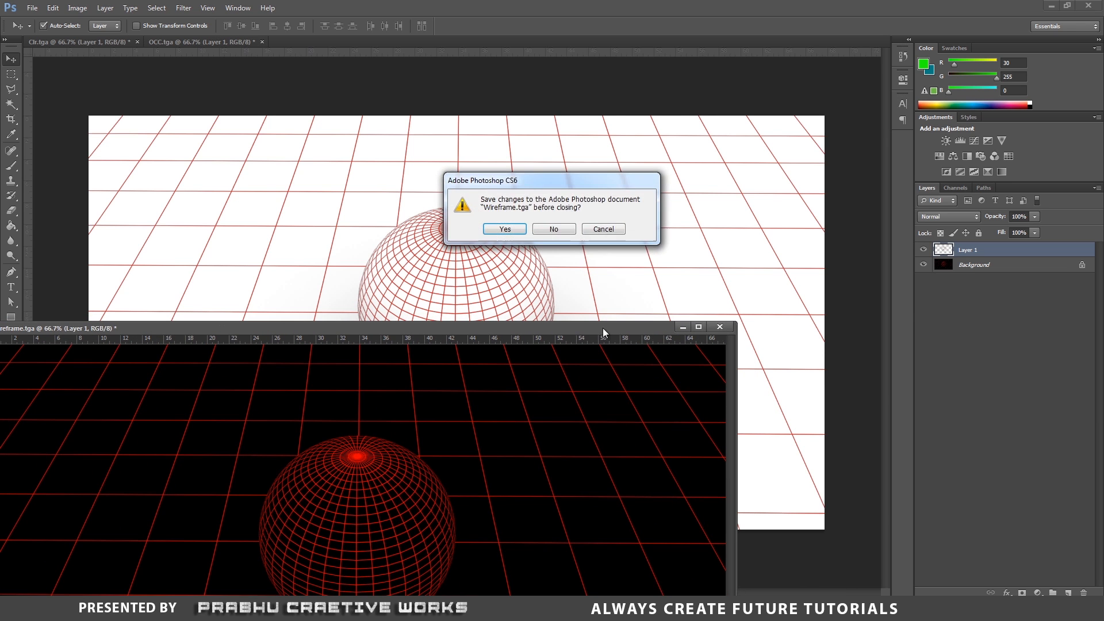
pyautogui.click(555, 229)
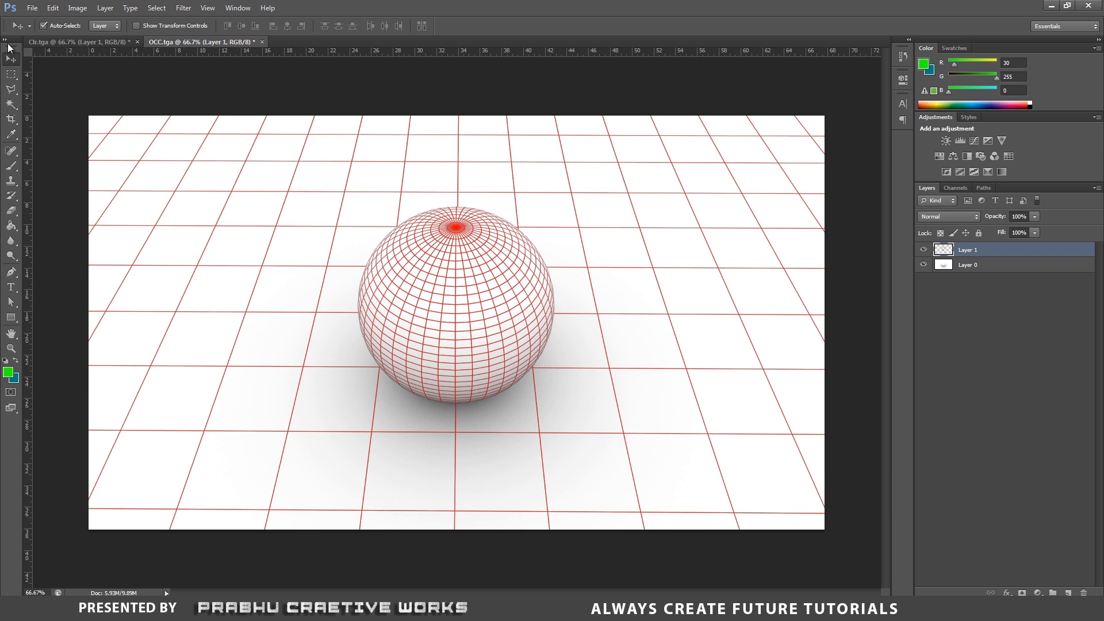
# - Start saving the OCC document as a JPEG and browse to the sourceimages folder inside Multi Pass Rendering on Local Disk D
pyautogui.click(31, 7)
pyautogui.click(42, 141)
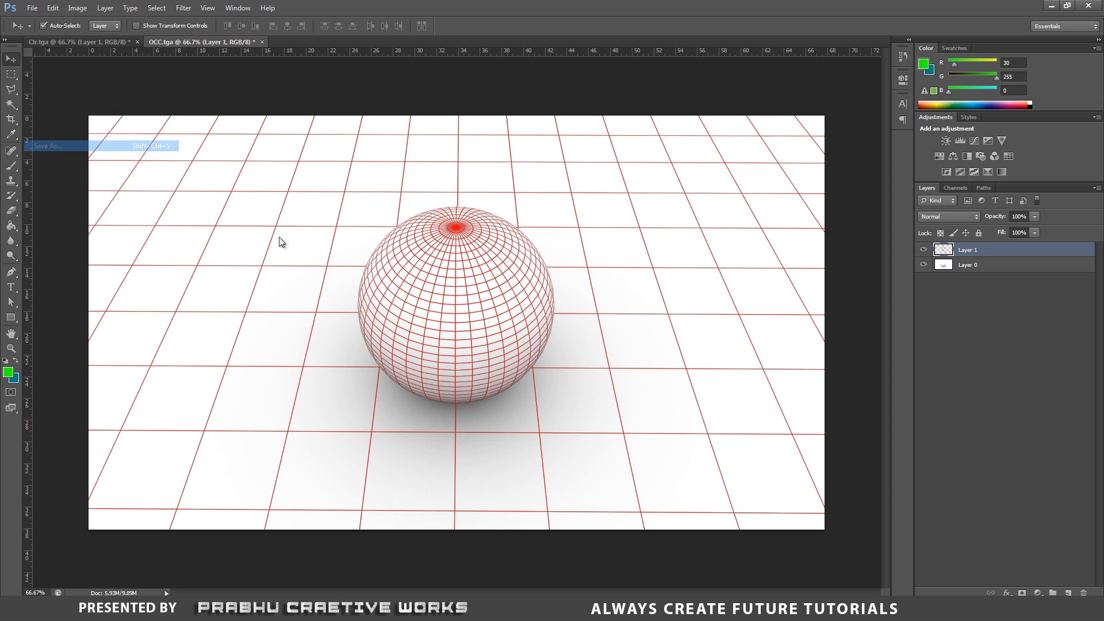
pyautogui.click(834, 400)
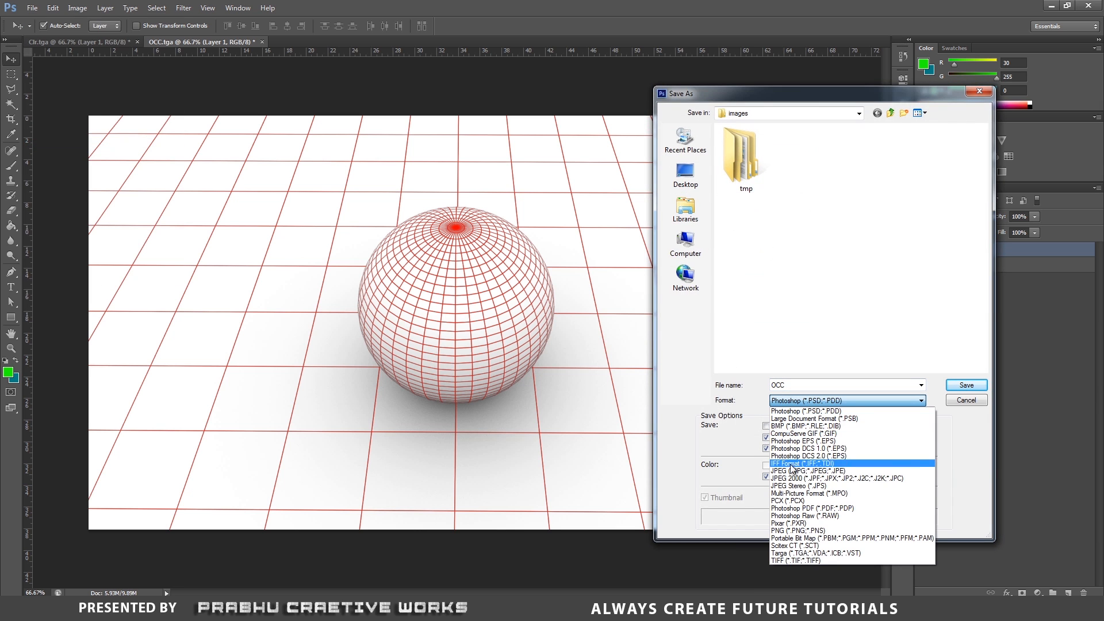
pyautogui.click(791, 474)
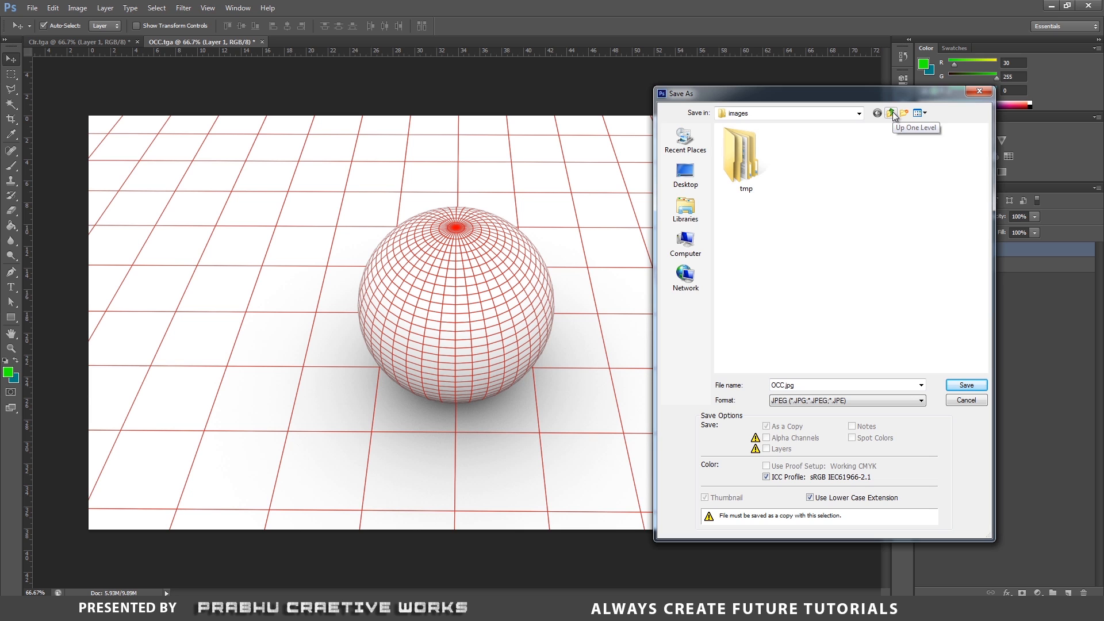
pyautogui.click(685, 244)
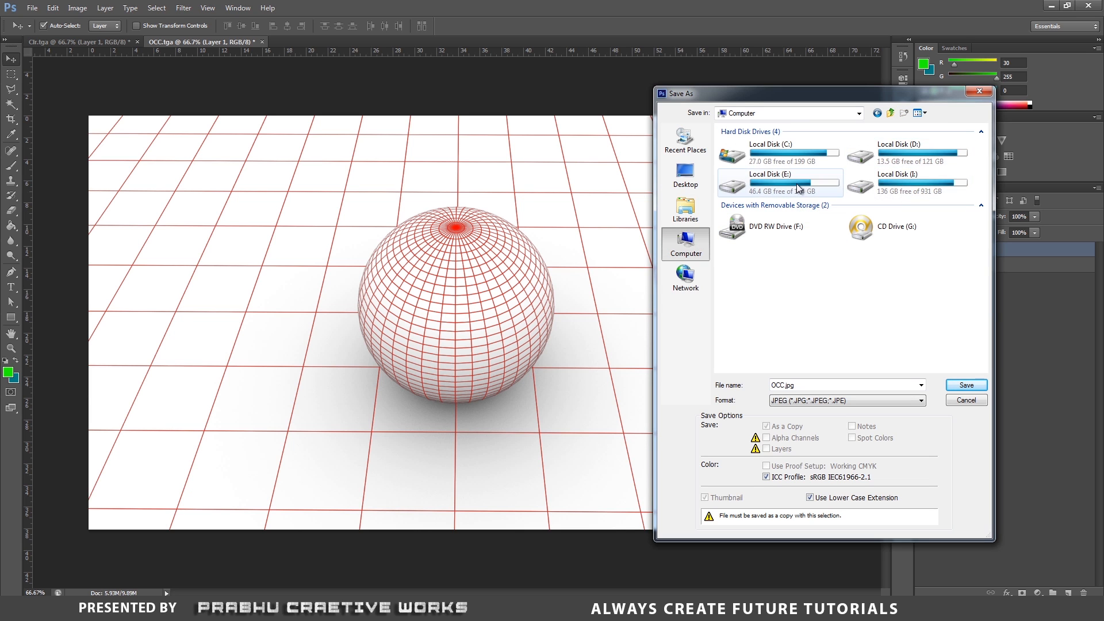
pyautogui.click(898, 165)
pyautogui.doubleClick(898, 165)
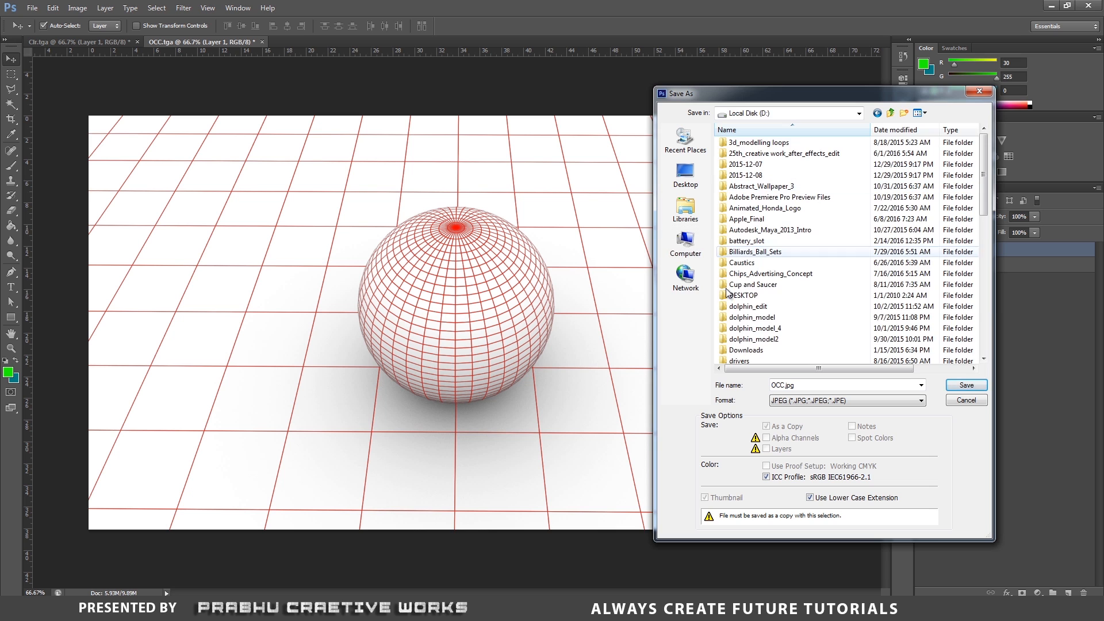
pyautogui.click(742, 307)
pyautogui.write('m')
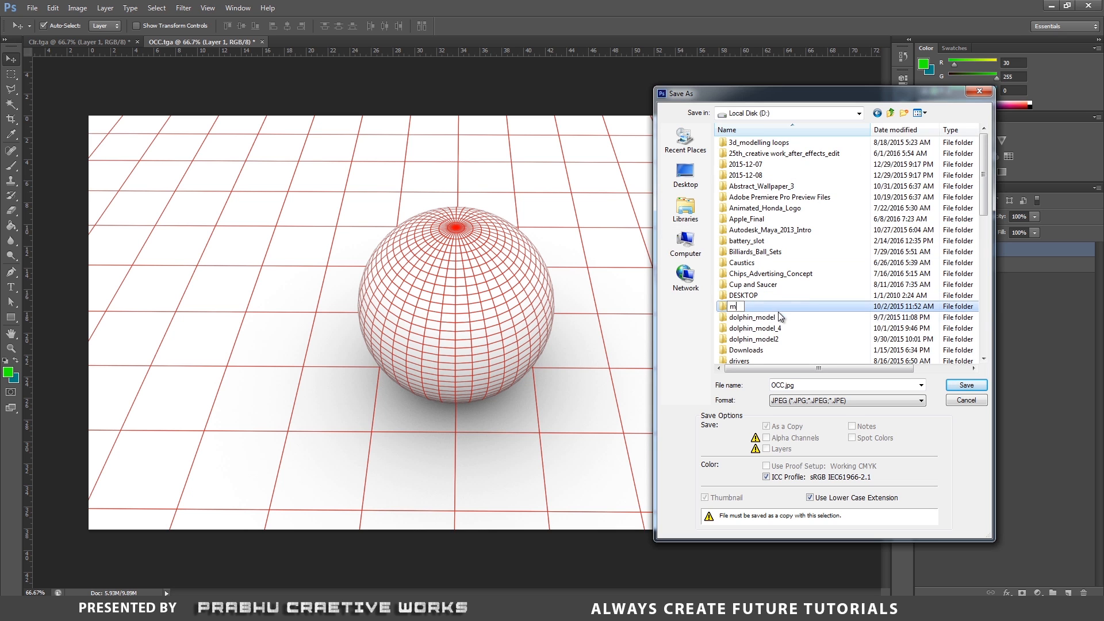
pyautogui.click(774, 318)
pyautogui.press('m')
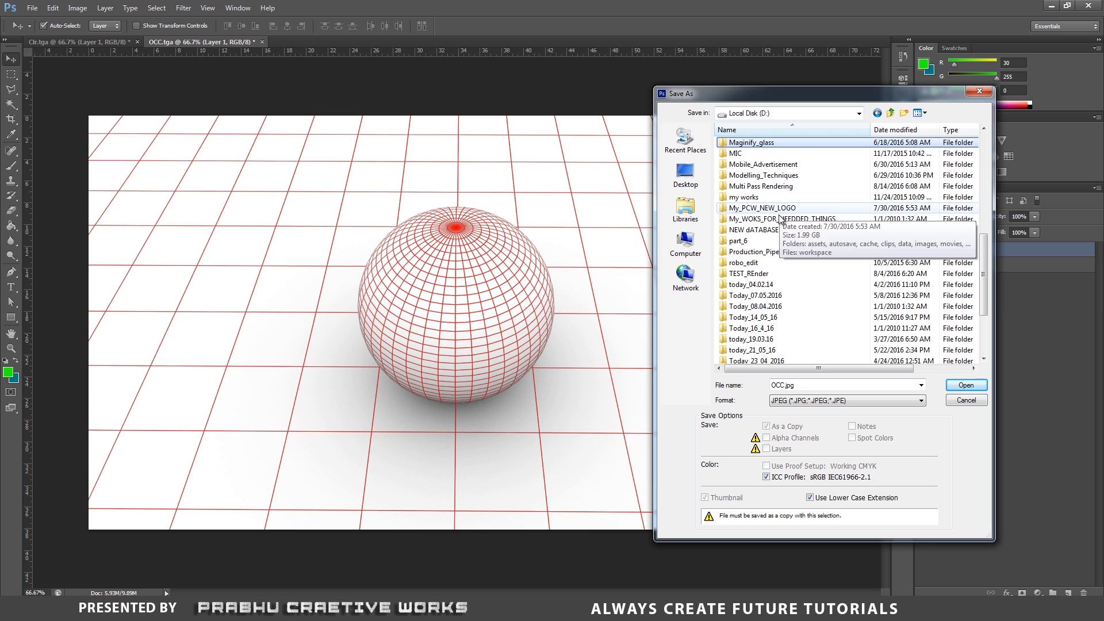
pyautogui.click(780, 166)
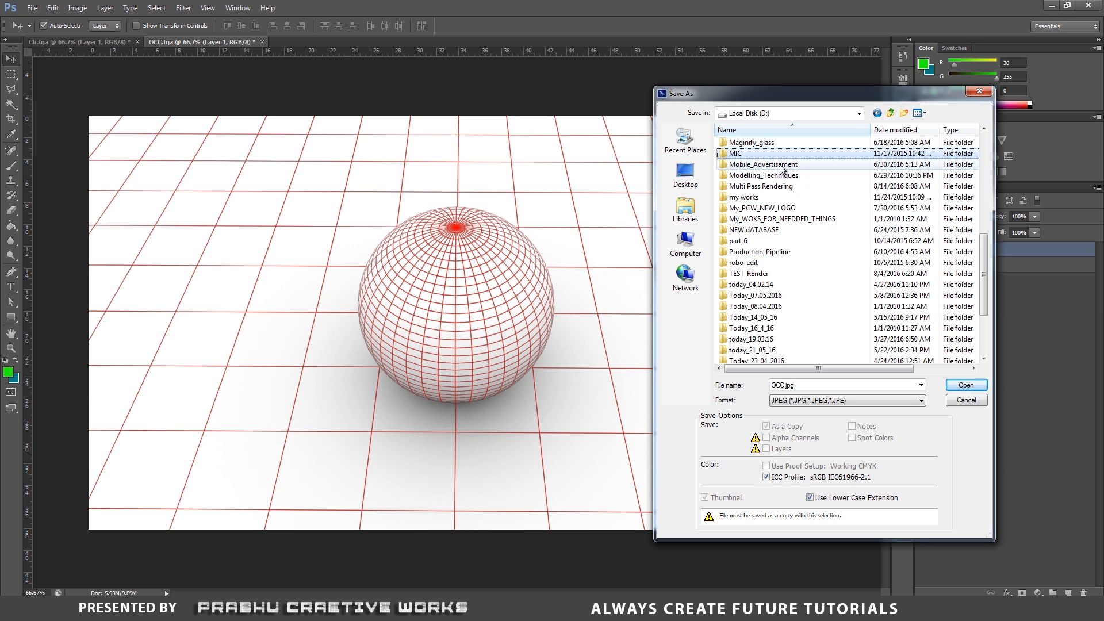
pyautogui.doubleClick(780, 185)
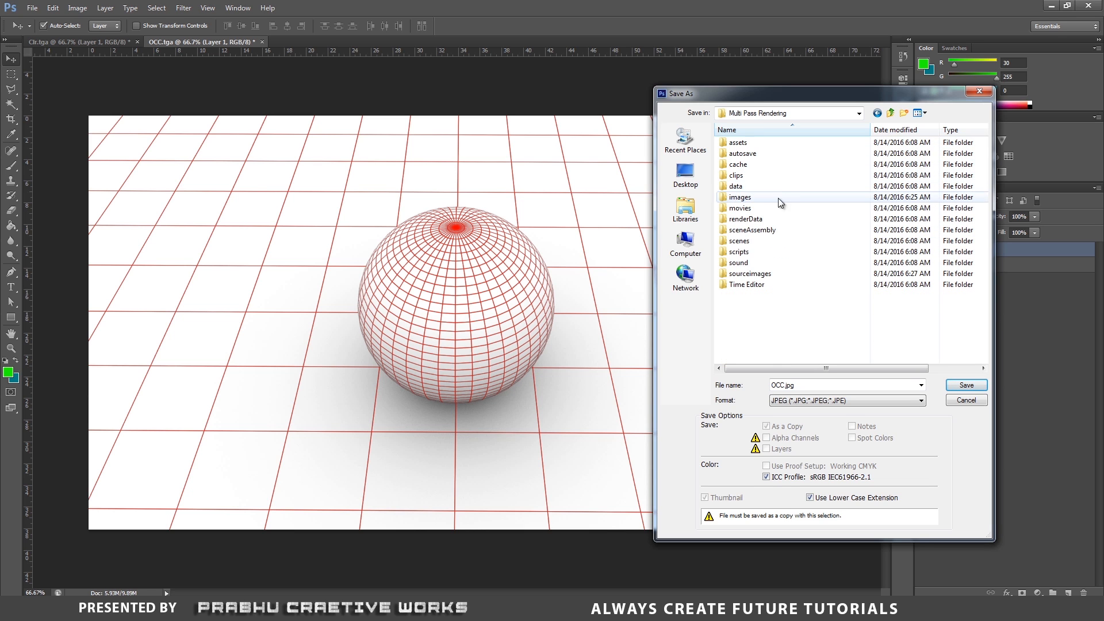
pyautogui.doubleClick(765, 277)
# - Name the file Wireframe and save it, accepting JPEG quality 12 Maximum with Baseline Standard format
pyautogui.click(827, 384)
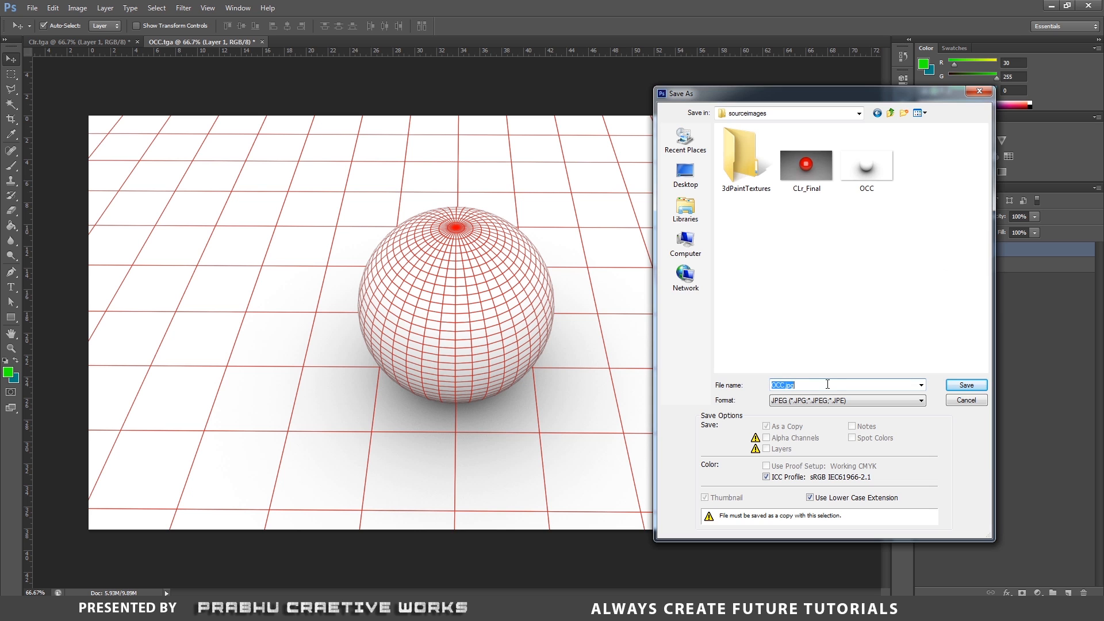
pyautogui.write('Wireframe')
pyautogui.click(975, 385)
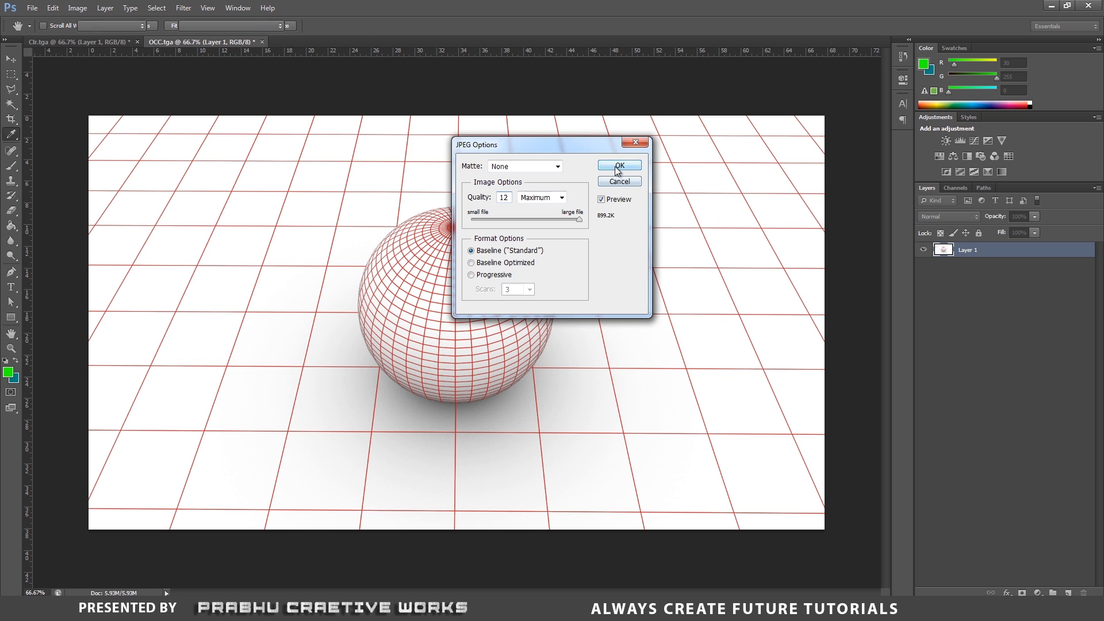
pyautogui.click(617, 171)
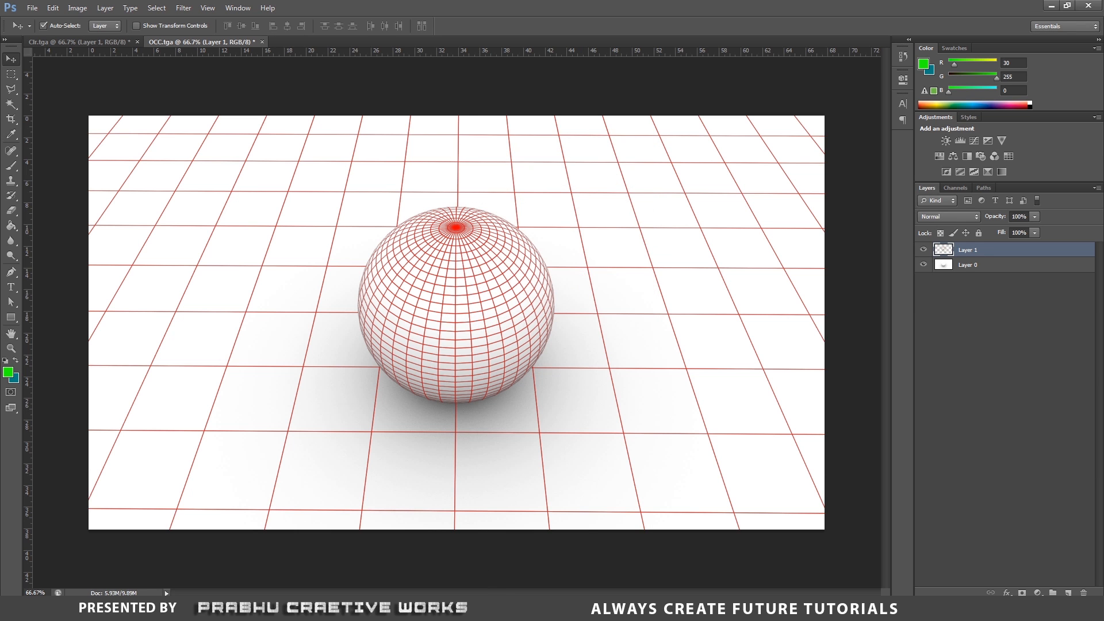
# - Switch to Windows Explorer, browse to Multi Pass Rendering's sourceimages folder and preview the CLr_Final image
pyautogui.click(473, 609)
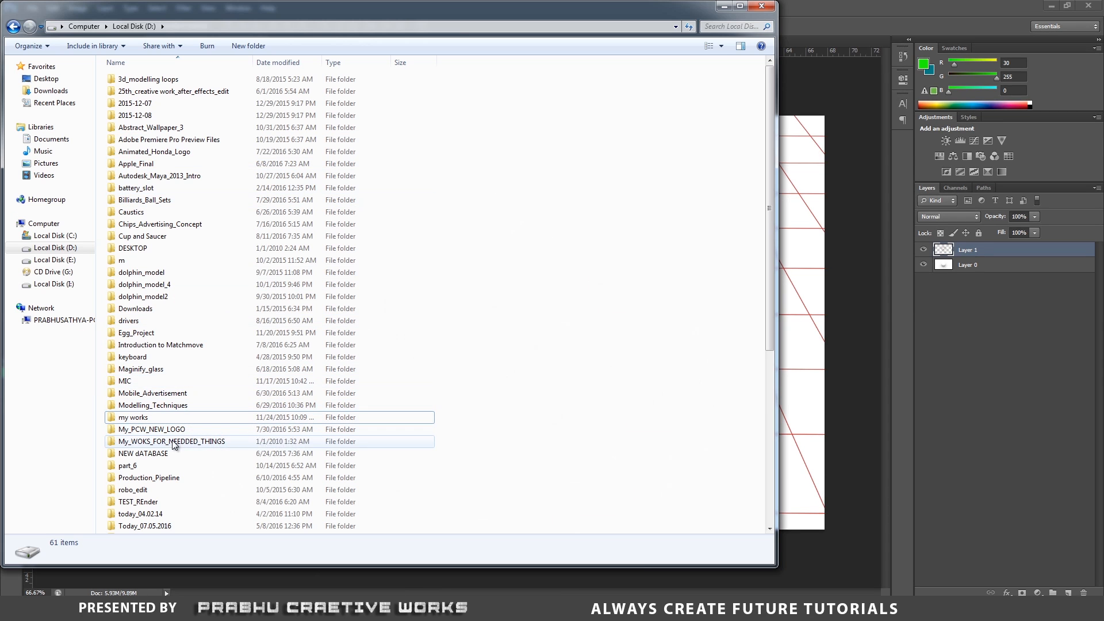
pyautogui.click(153, 480)
pyautogui.click(183, 406)
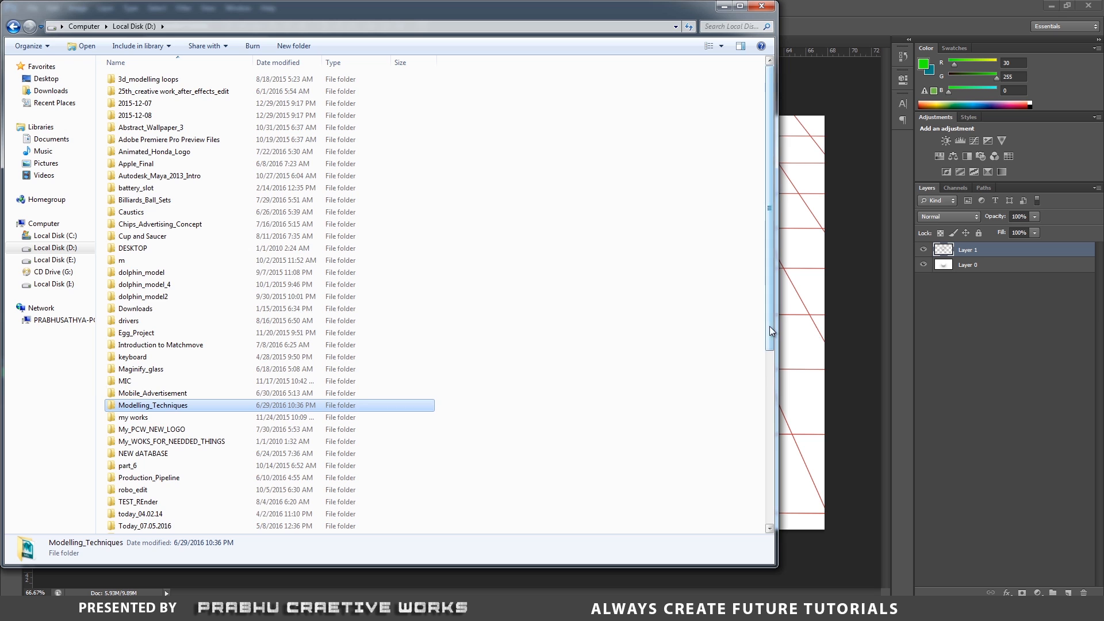
pyautogui.moveTo(770, 326); pyautogui.dragTo(790, 461)
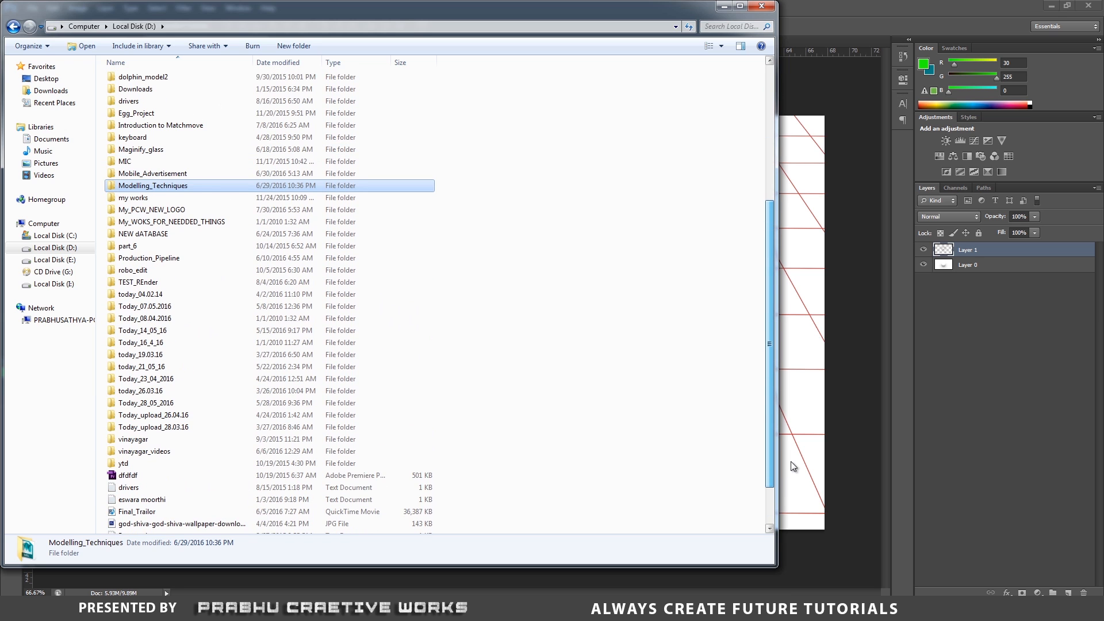
pyautogui.click(84, 26)
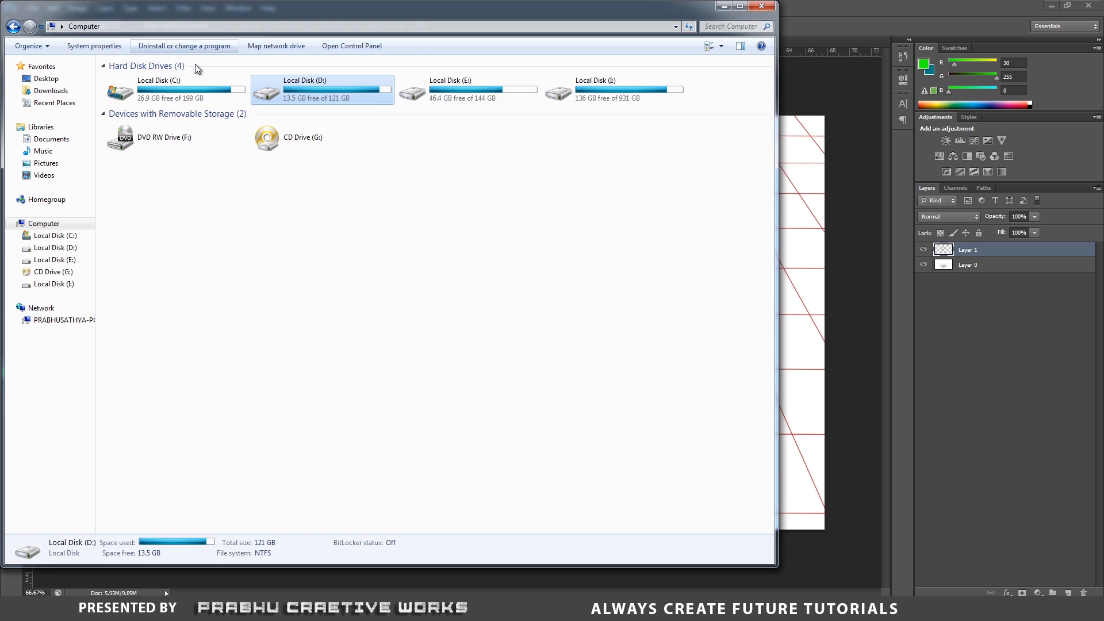
pyautogui.doubleClick(356, 97)
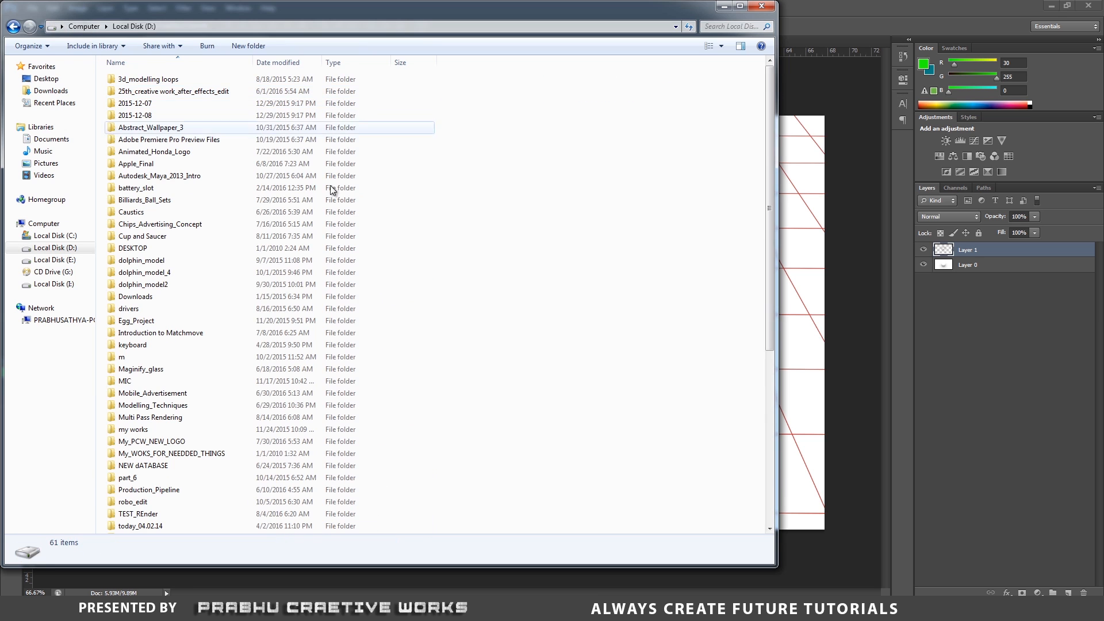
pyautogui.doubleClick(179, 417)
pyautogui.doubleClick(147, 228)
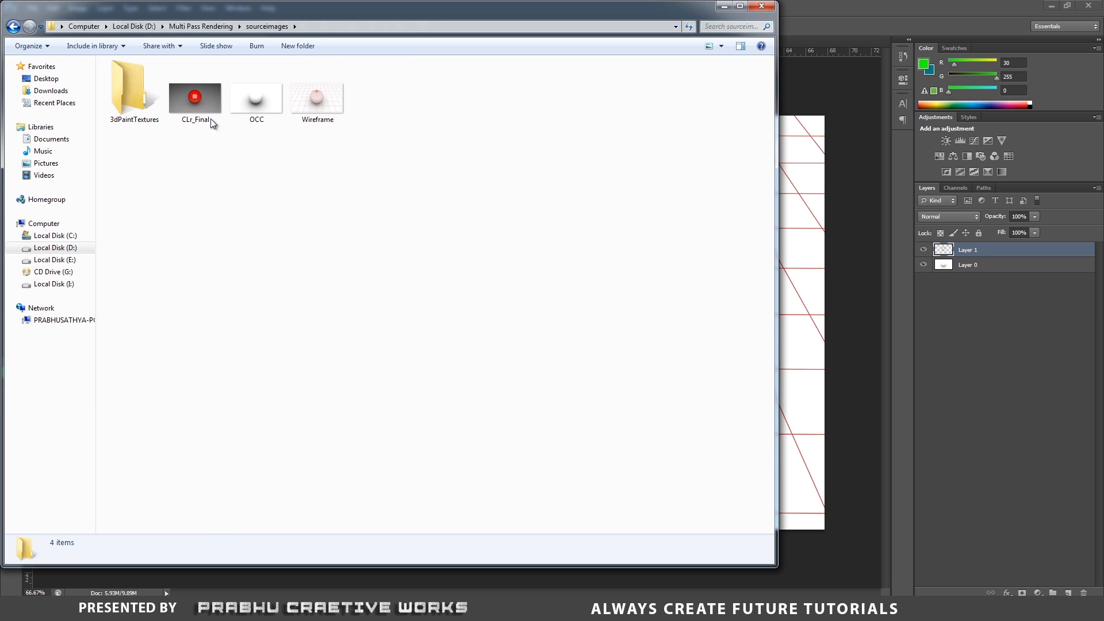
pyautogui.click(211, 94)
pyautogui.rightClick(211, 94)
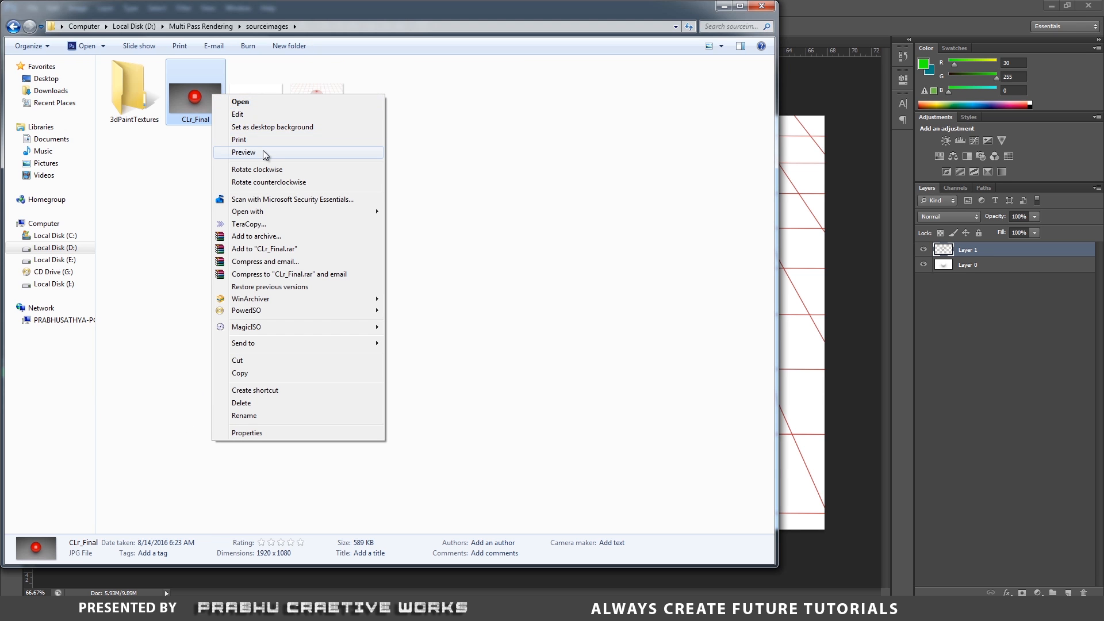